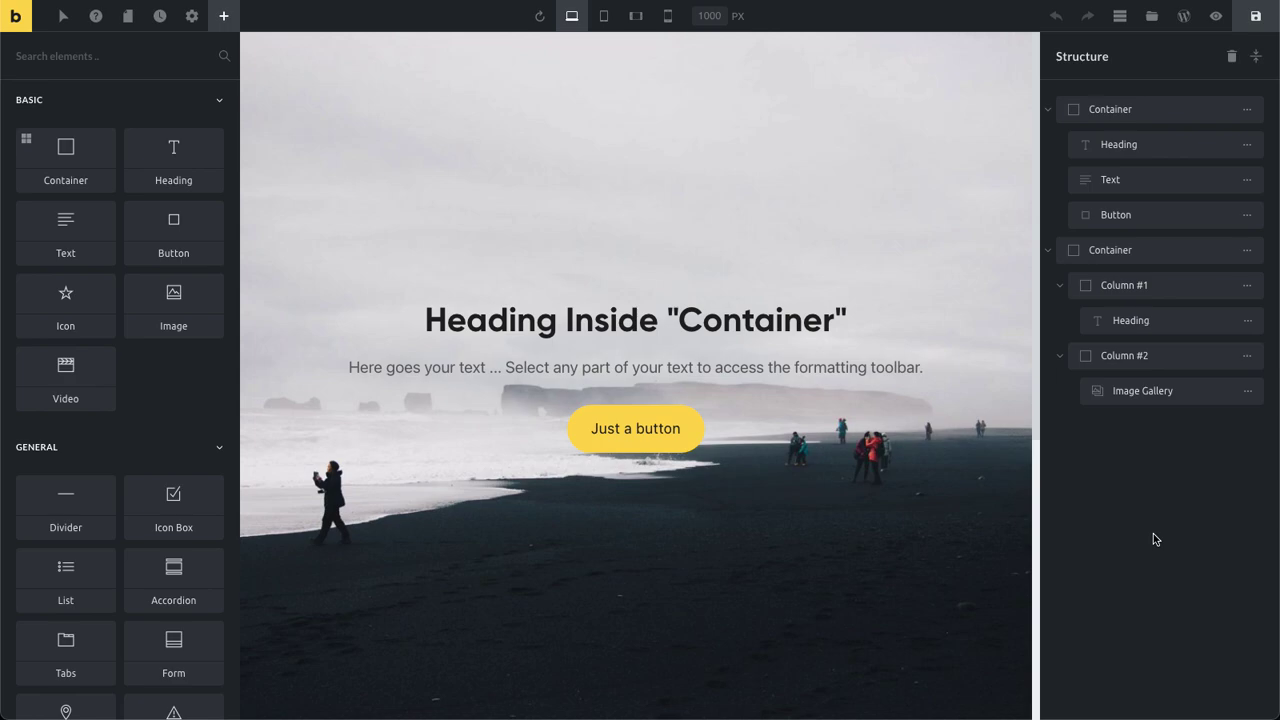
Bring up the Bricks changelog's Release 1.2 notes listing the new Container and Code elements.
left_click(1153, 533)
left_click(1168, 520)
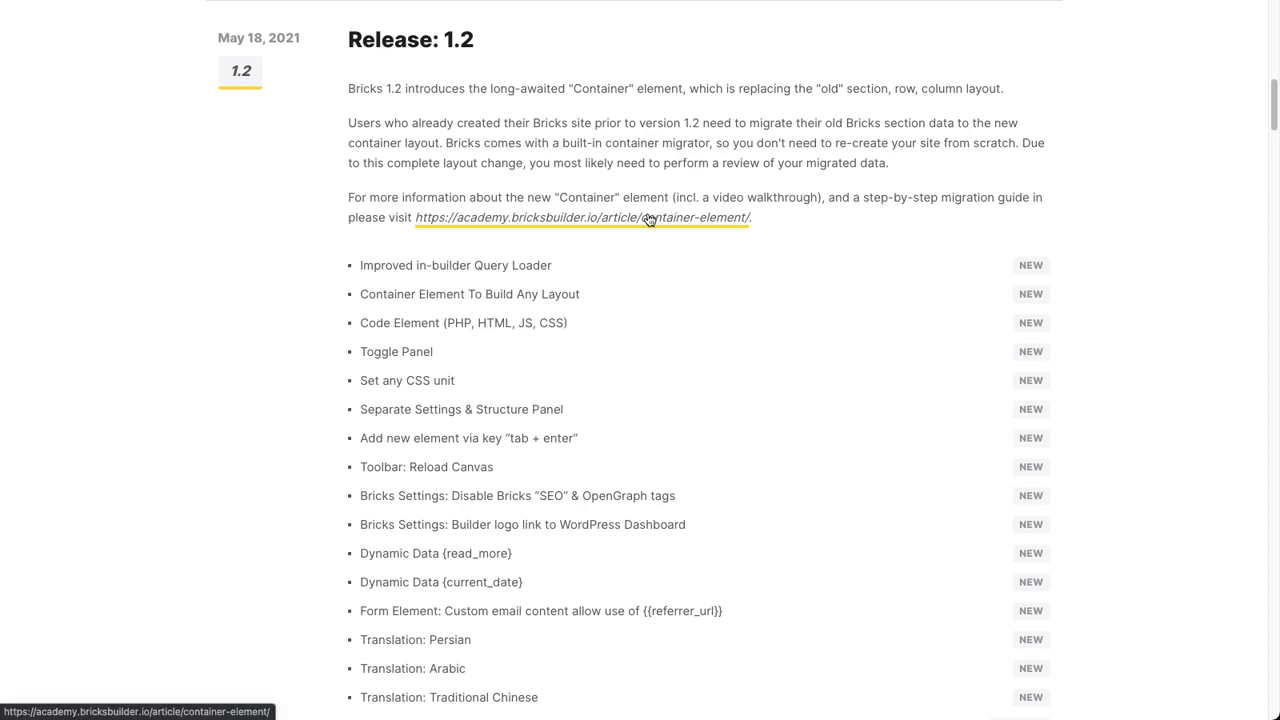
left_click(604, 219)
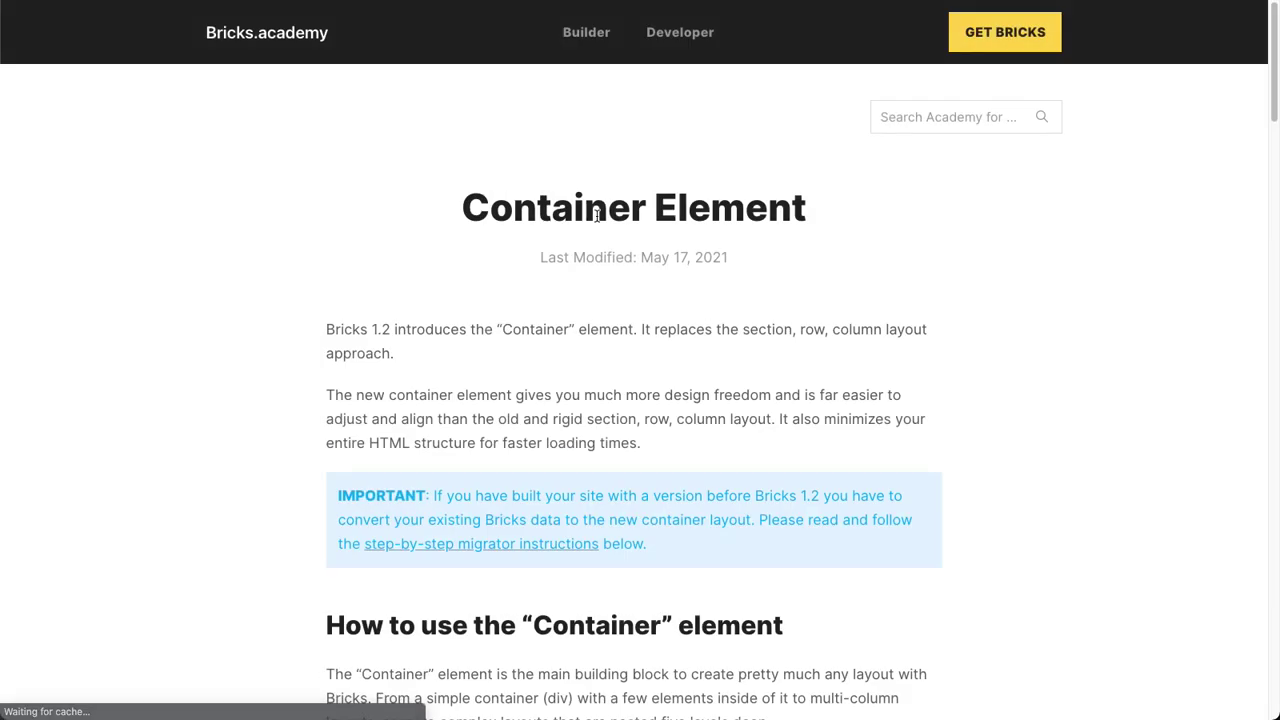
left_click_drag(847, 209, 458, 207)
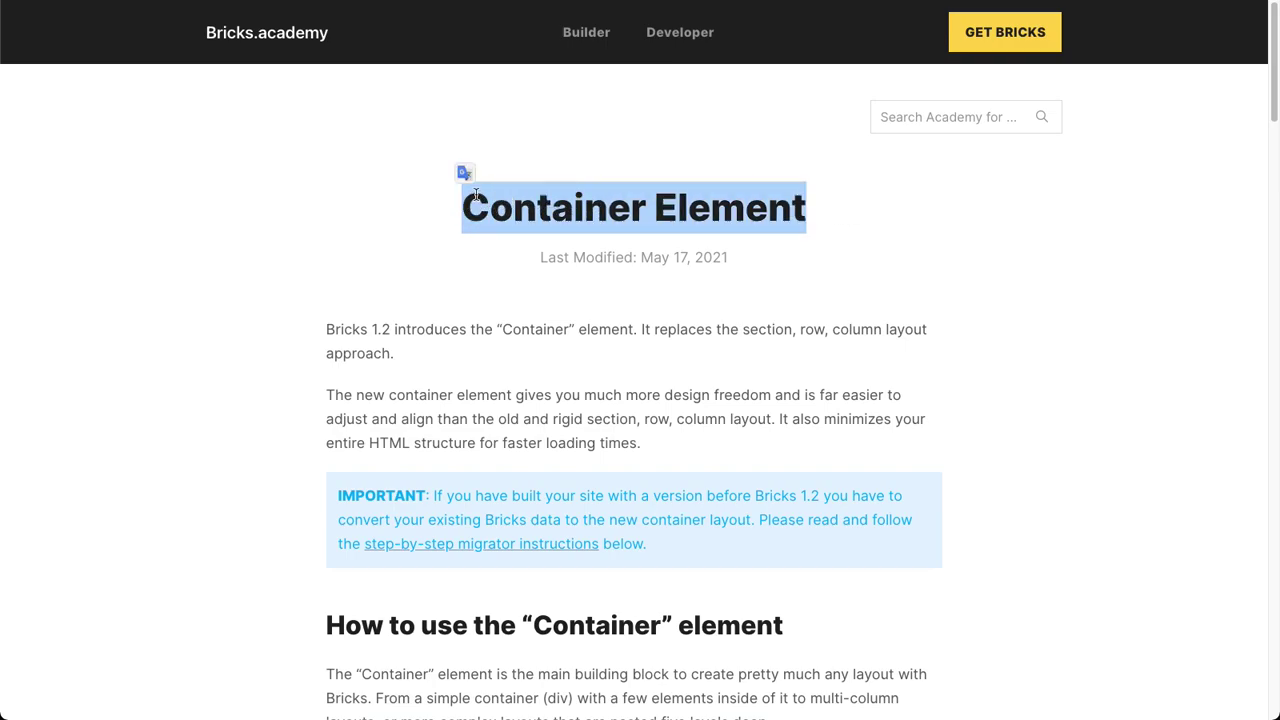
left_click(491, 148)
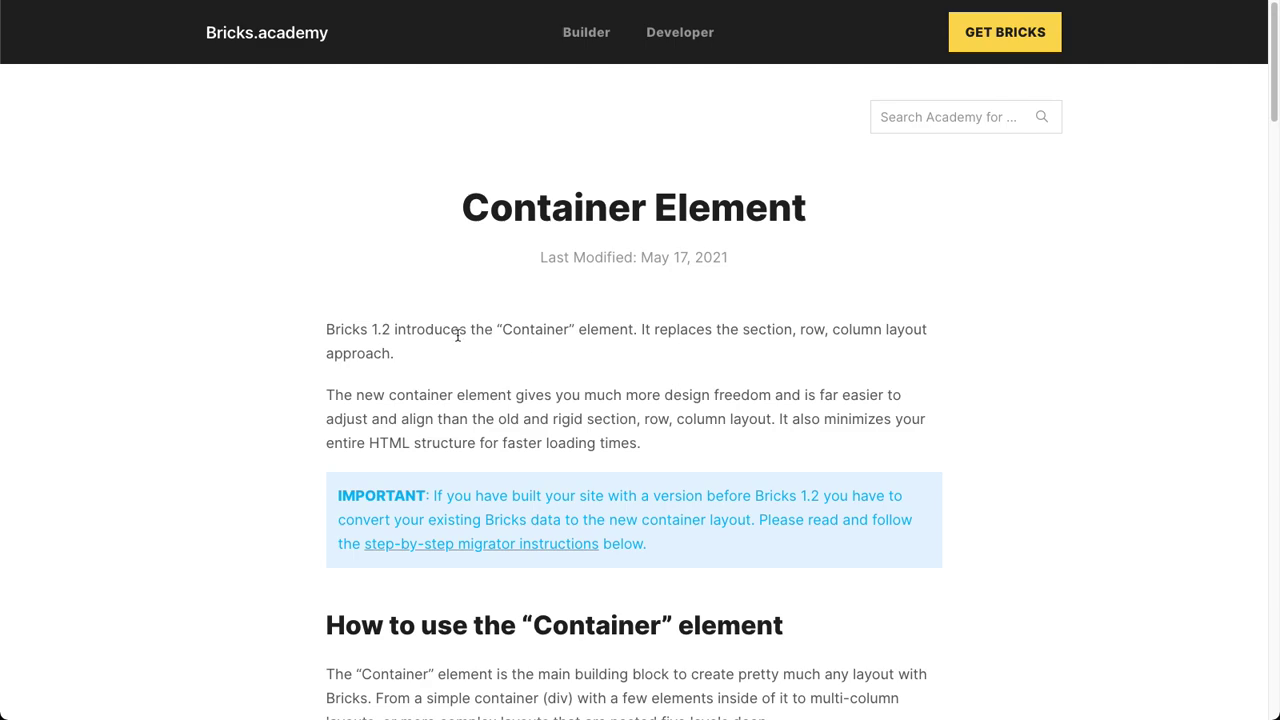
scroll(475, 374, "down", 5)
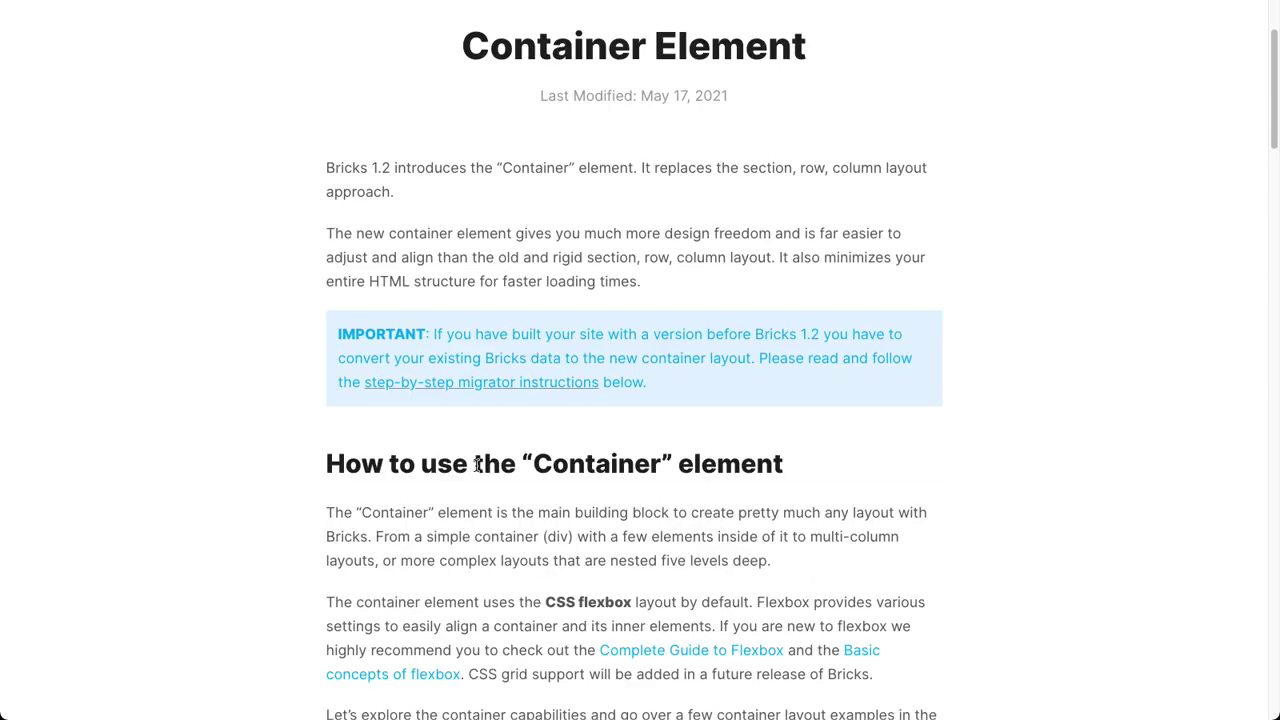
scroll(234, 477, "down", 1)
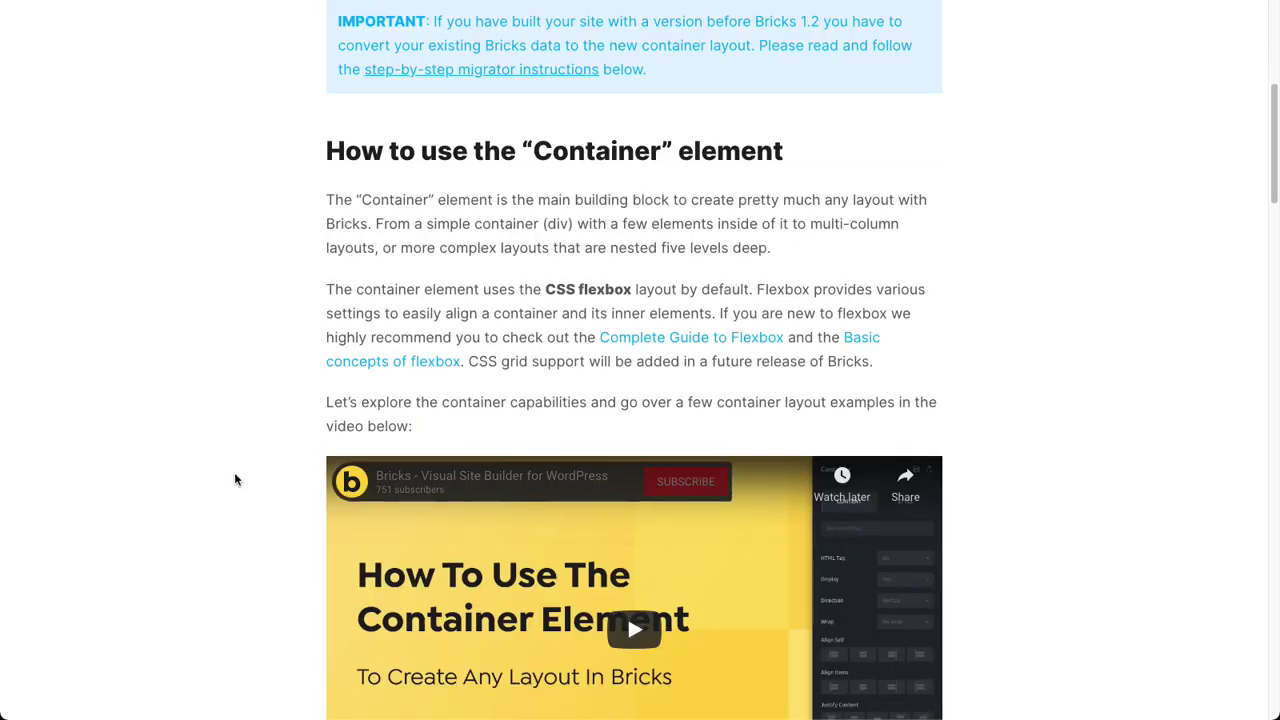
scroll(237, 477, "down", 2)
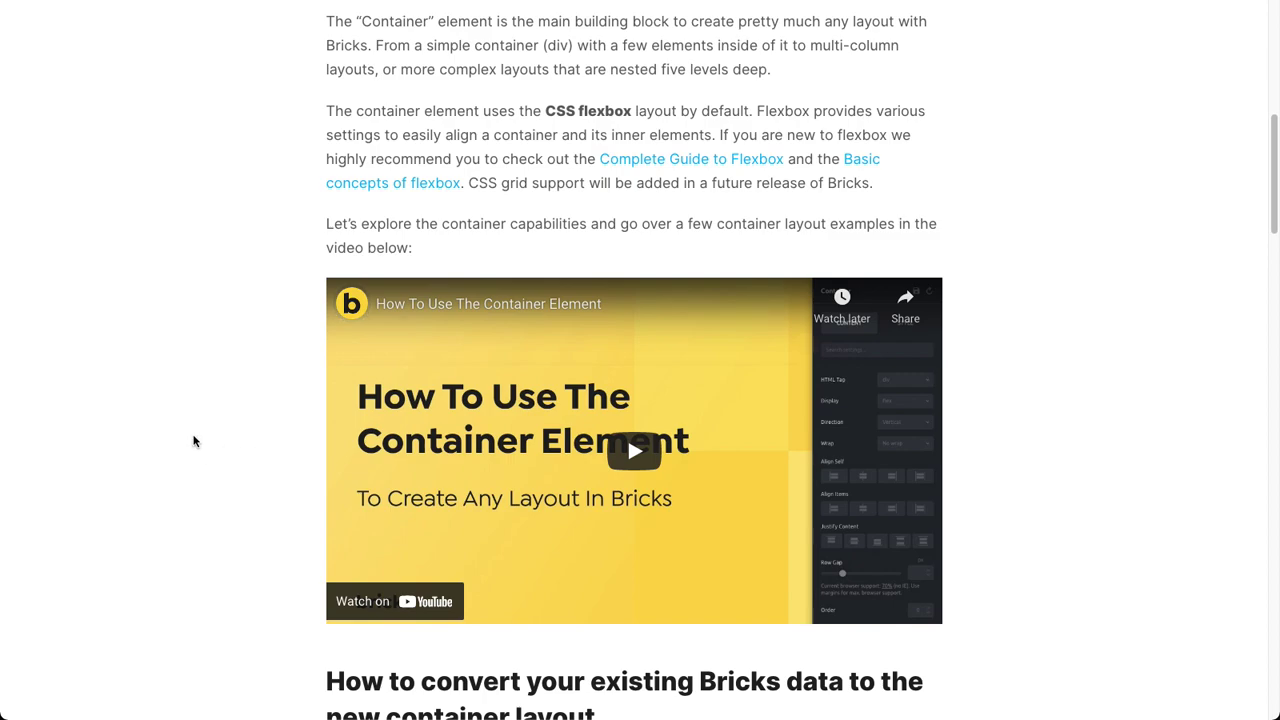
scroll(194, 451, "down", 3)
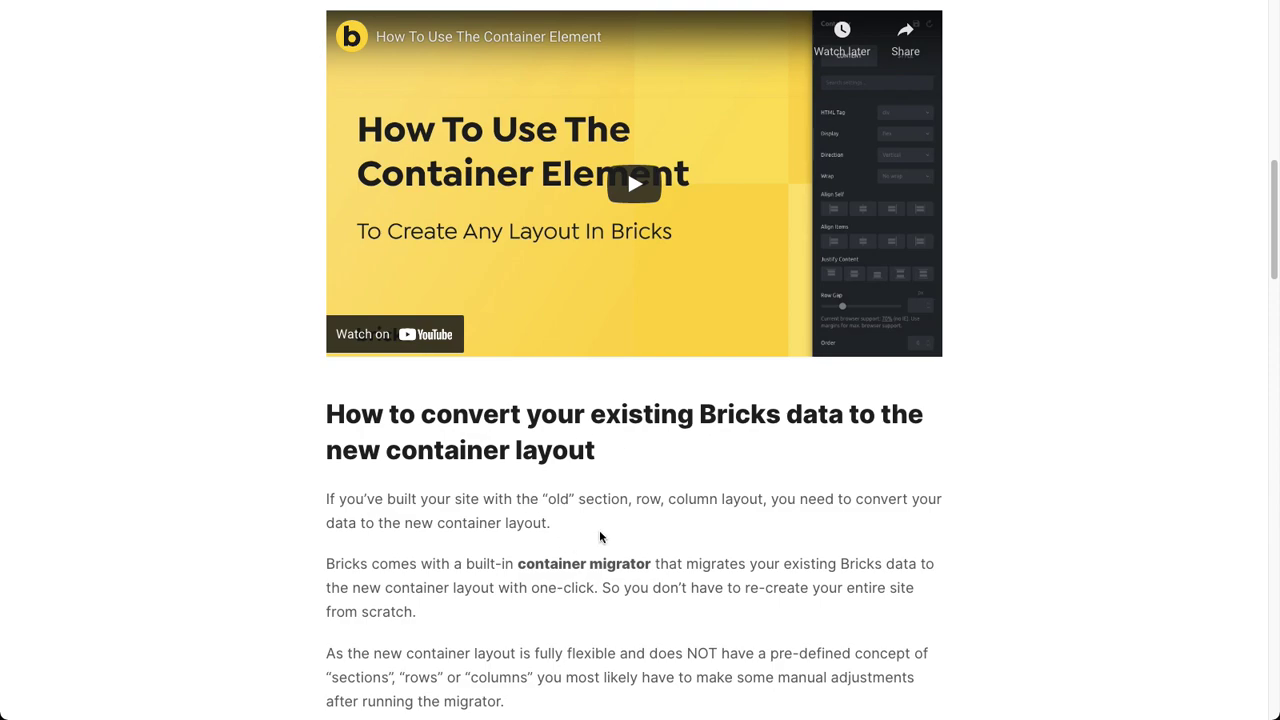
scroll(601, 534, "down", 4)
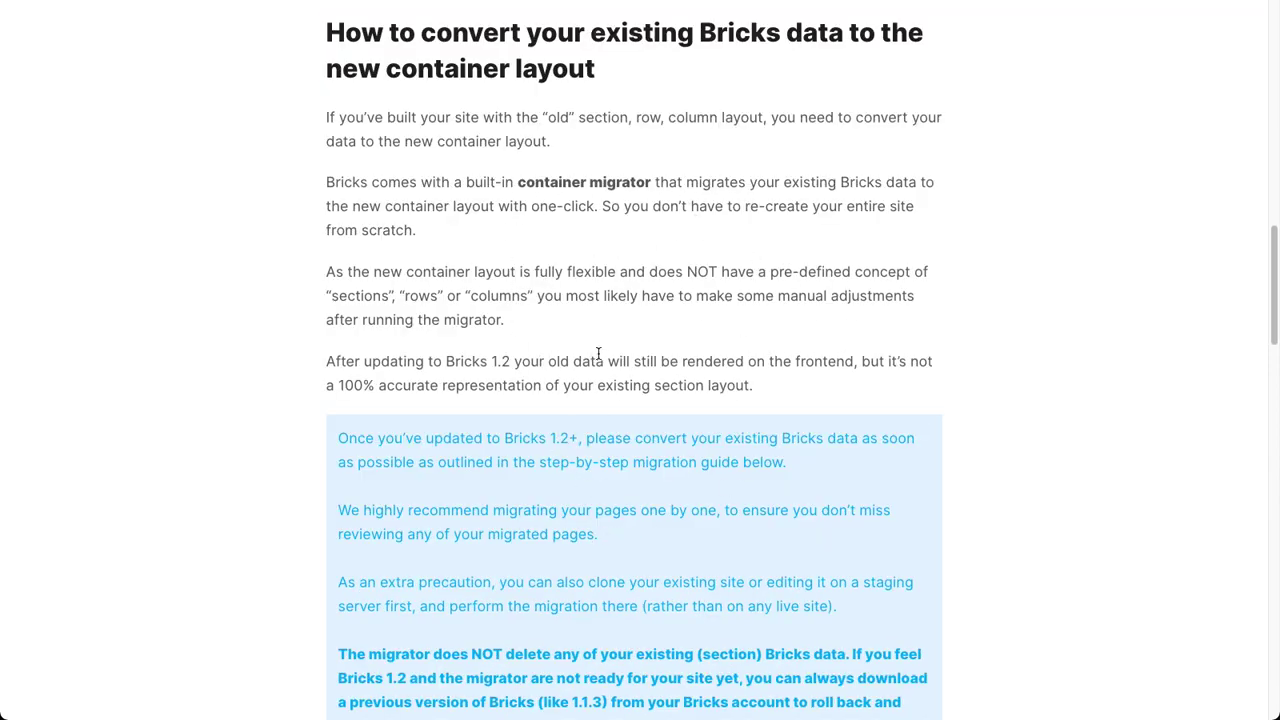
scroll(570, 340, "down", 4)
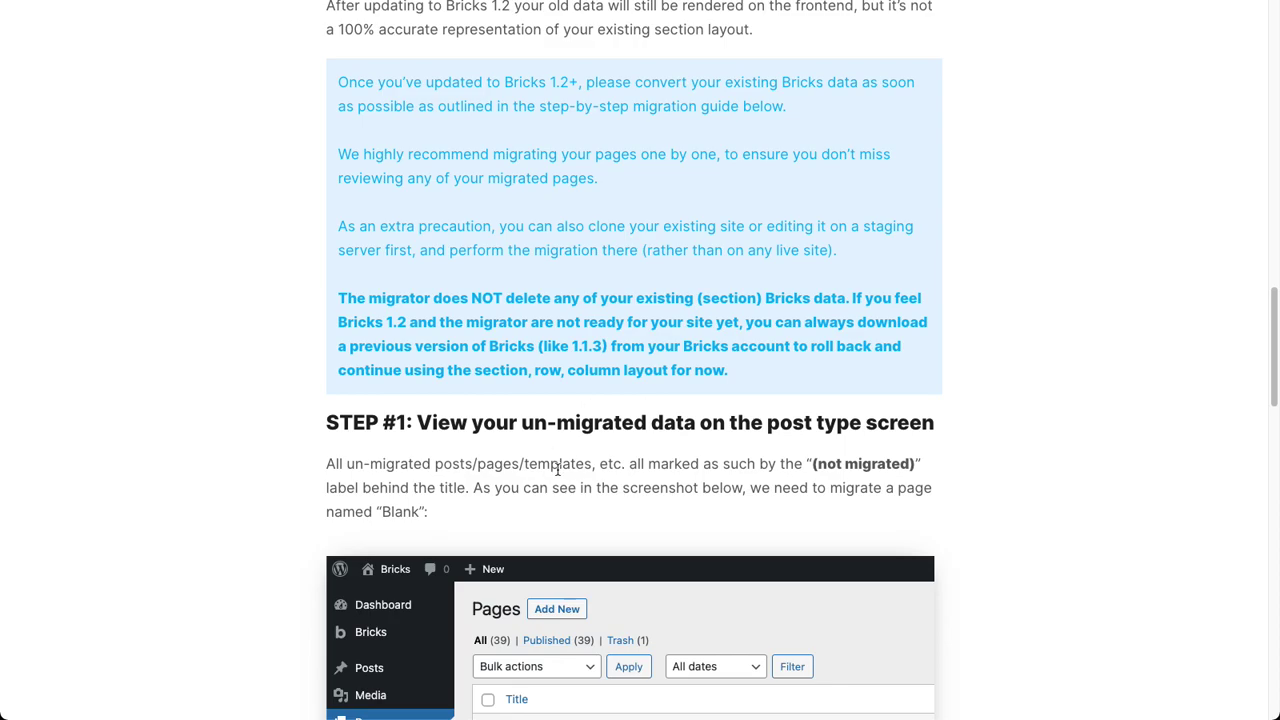
scroll(533, 450, "down", 3)
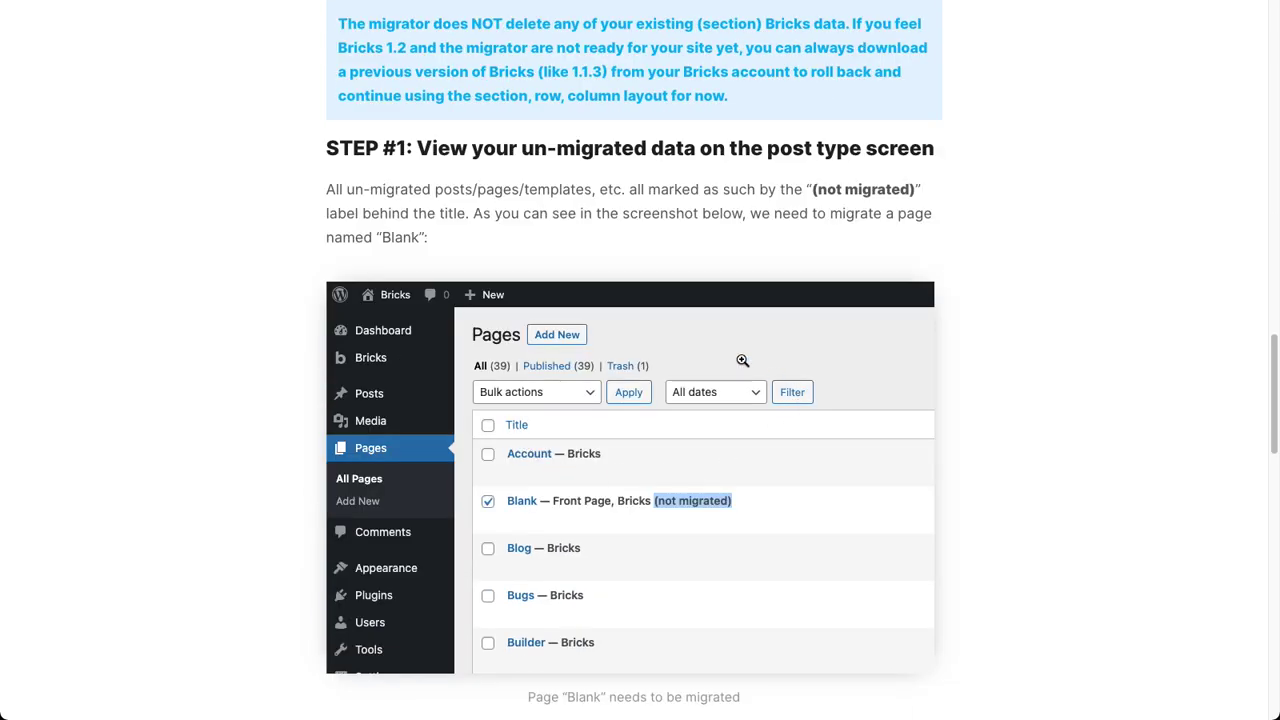
scroll(568, 497, "down", 3)
scroll(571, 495, "down", 10)
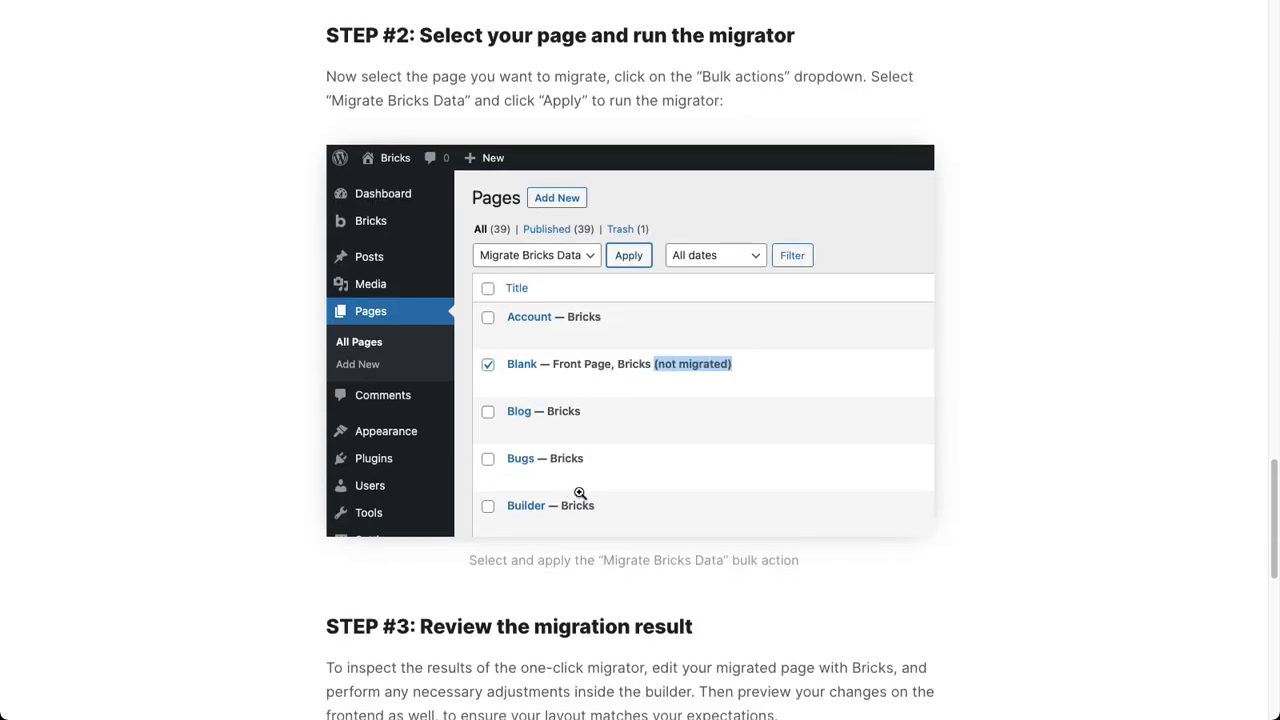
scroll(614, 486, "up", 15)
scroll(611, 490, "up", 15)
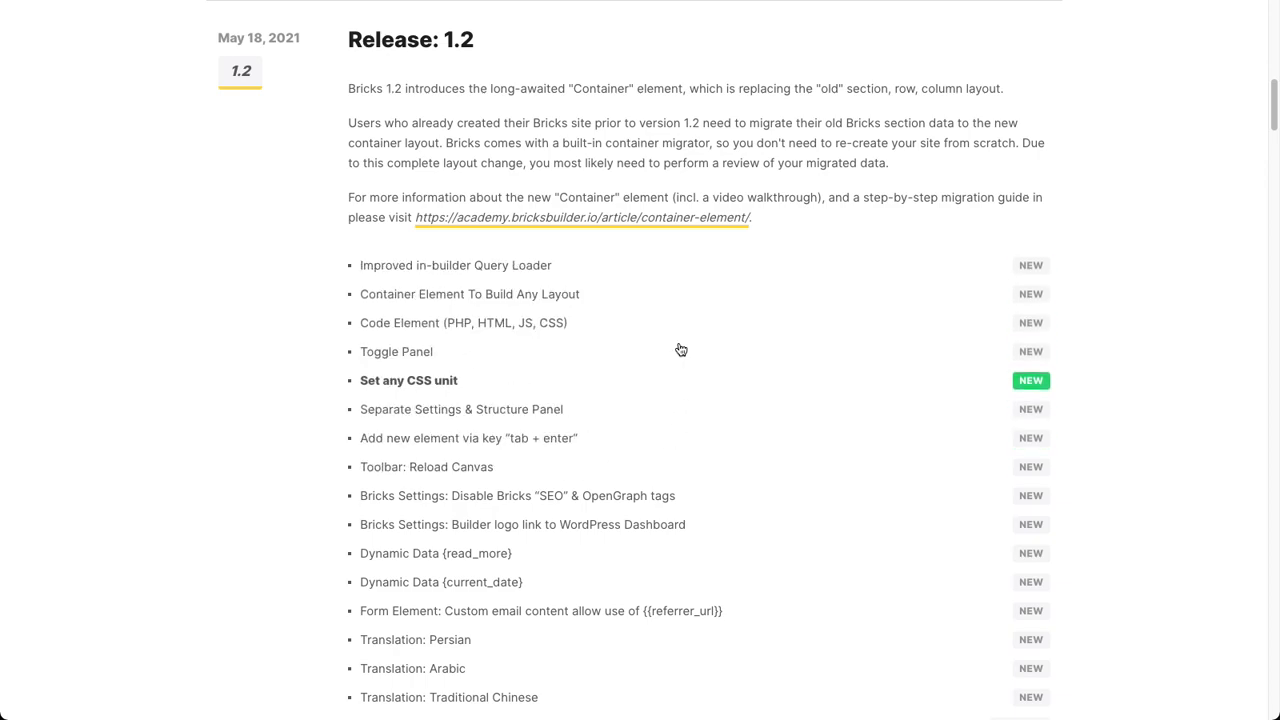
left_click(400, 325)
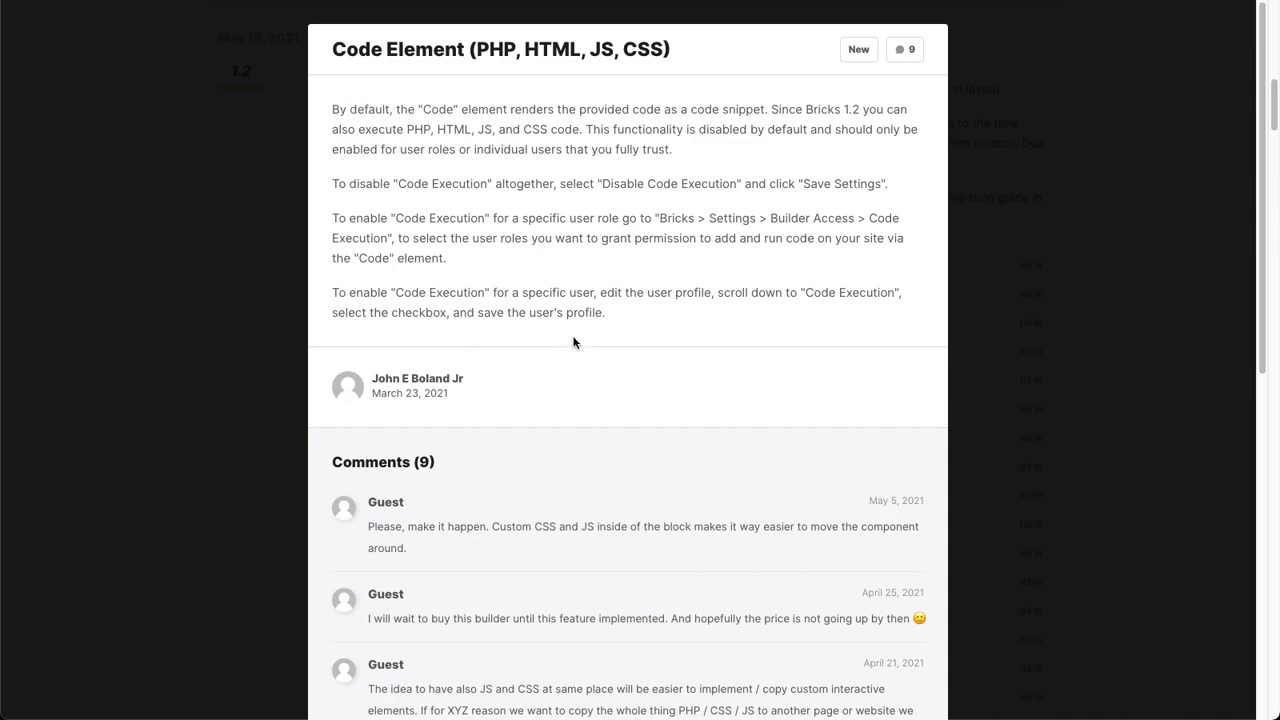
scroll(571, 340, "down", 3)
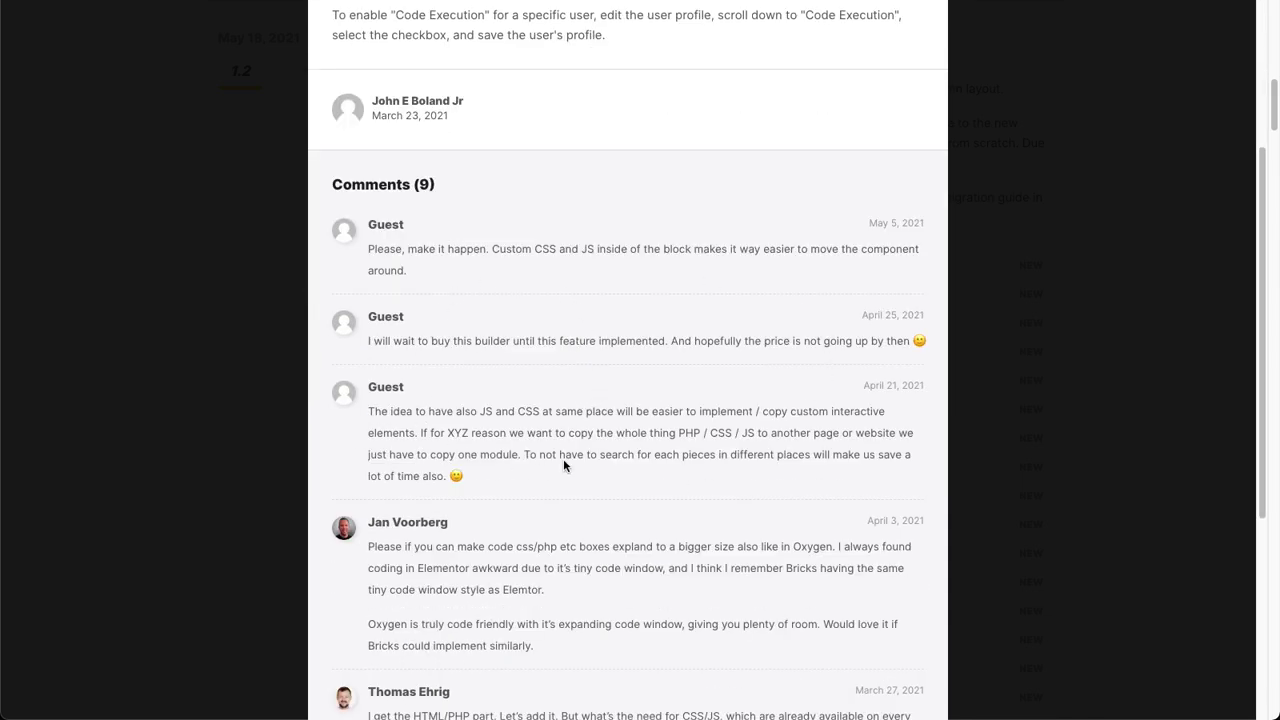
left_click(246, 356)
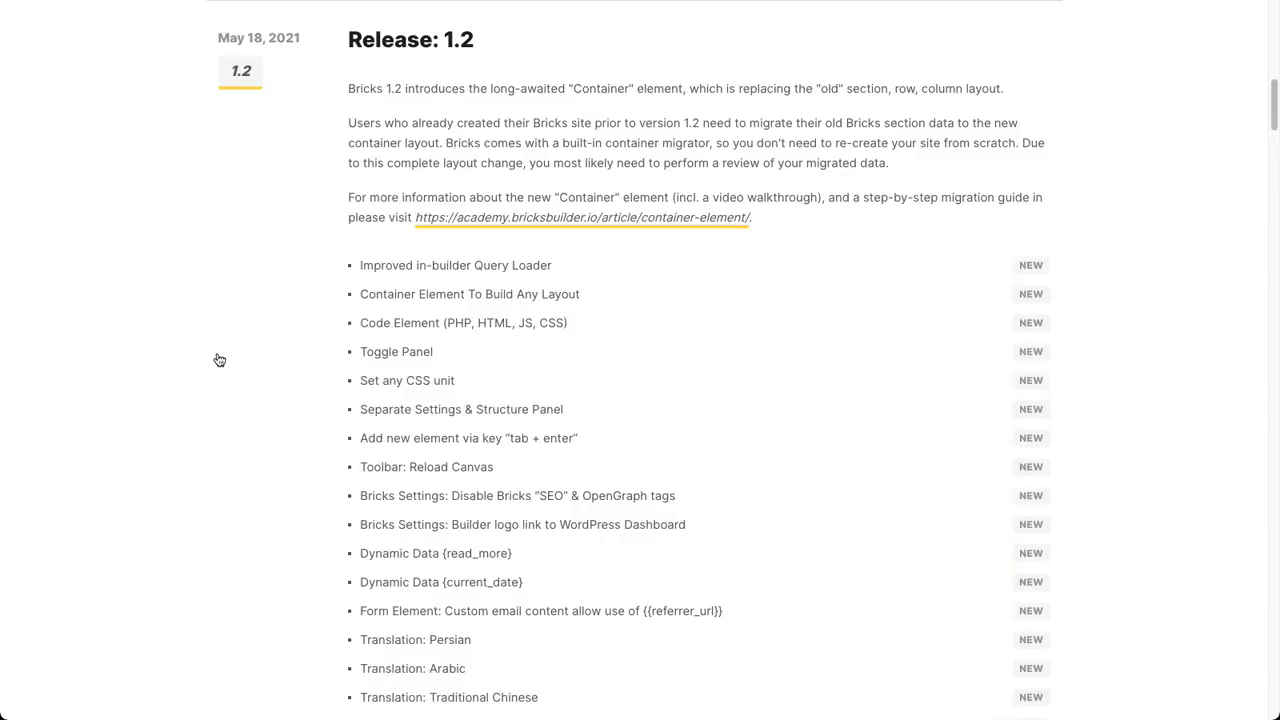
scroll(218, 352, "down", 2)
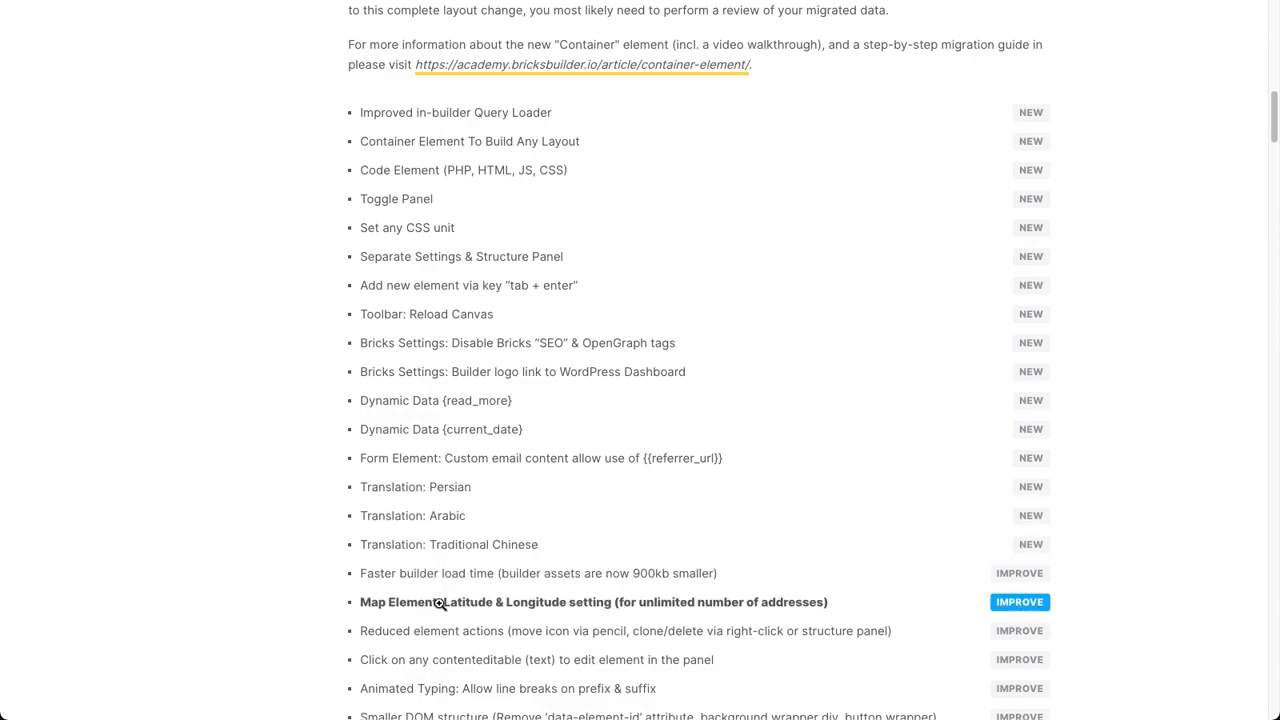
scroll(436, 592, "down", 2)
scroll(438, 592, "down", 1)
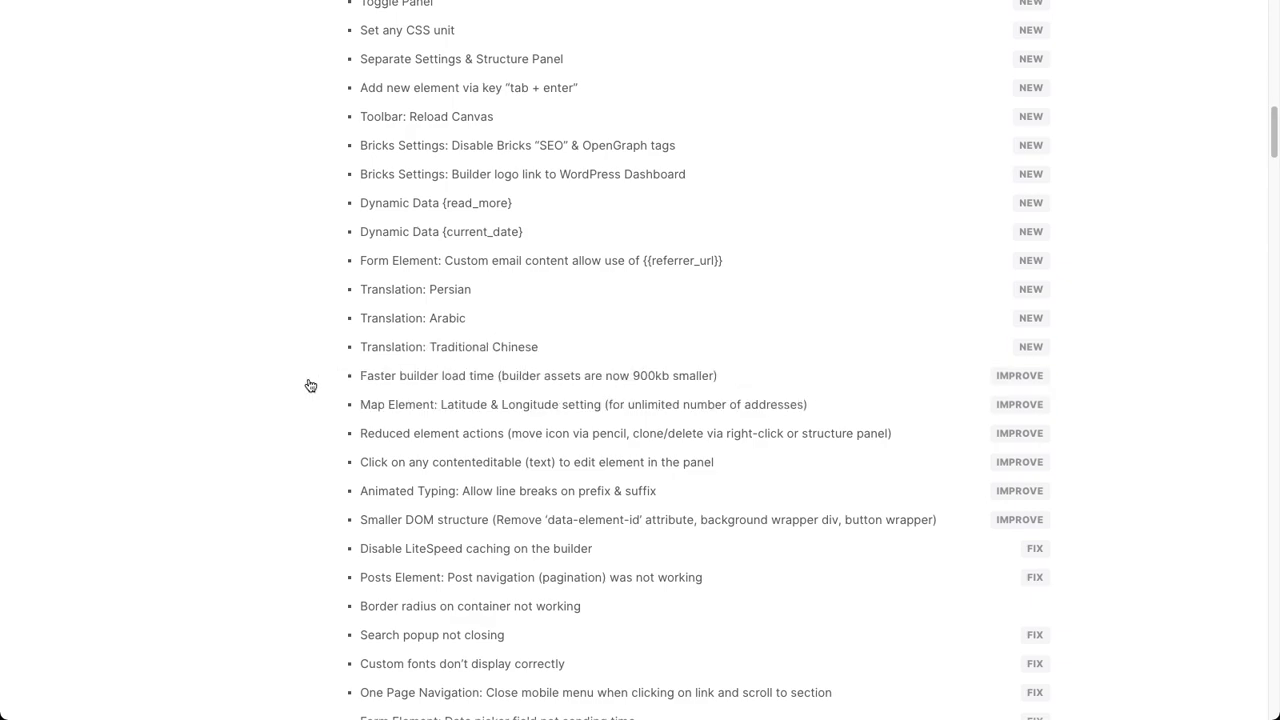
scroll(288, 494, "down", 1)
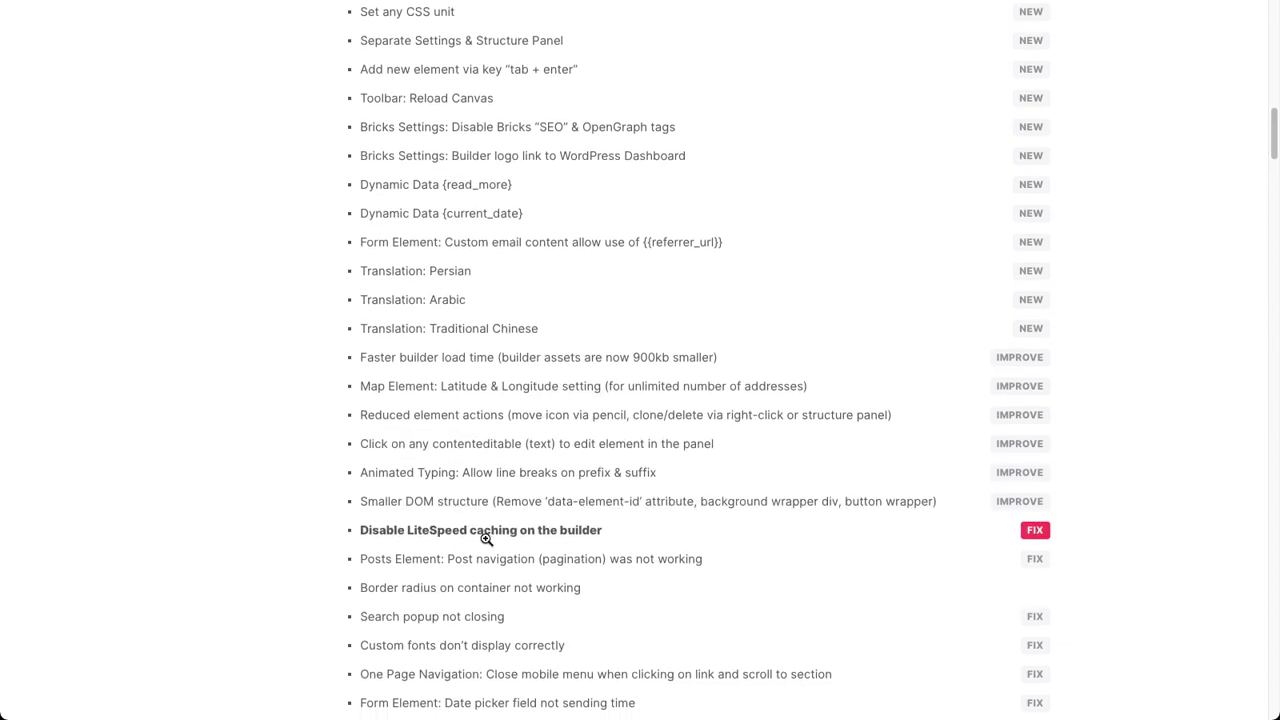
scroll(485, 539, "down", 5)
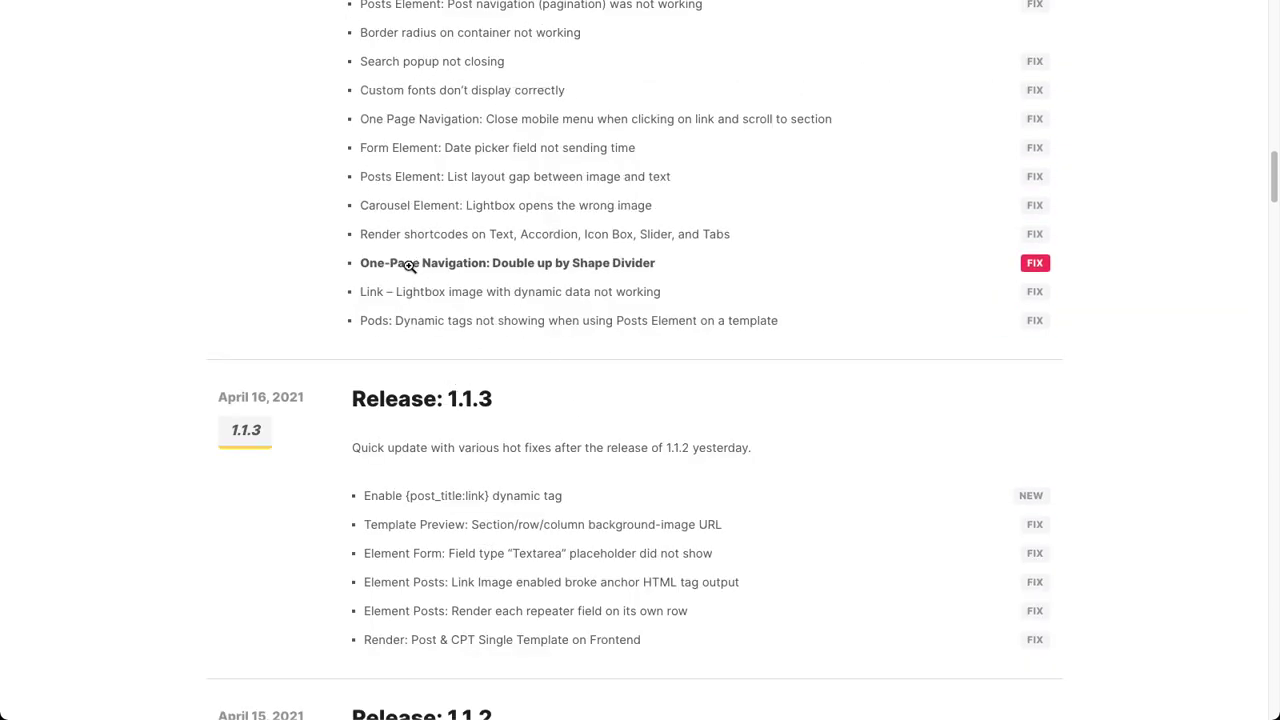
scroll(430, 330, "up", 15)
scroll(407, 327, "down", 6)
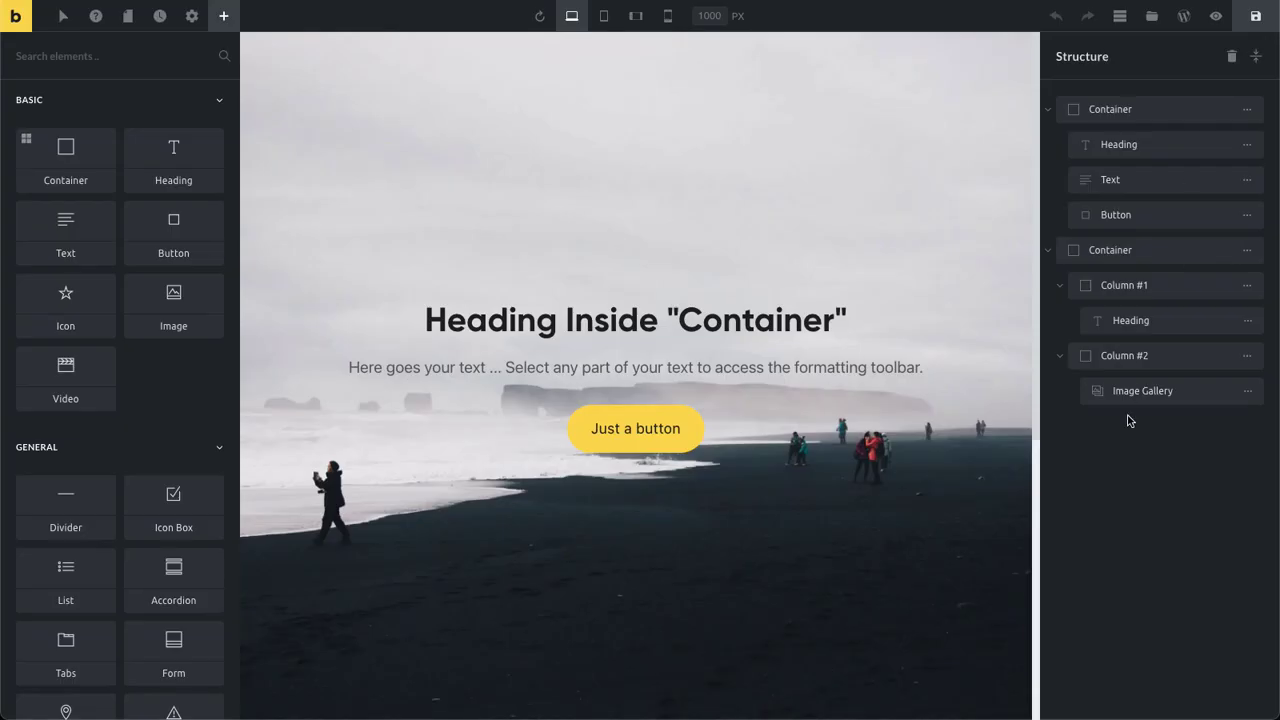
Return to the Bricks Builder tab showing the hero Container and two-column Container.
left_click(1135, 448)
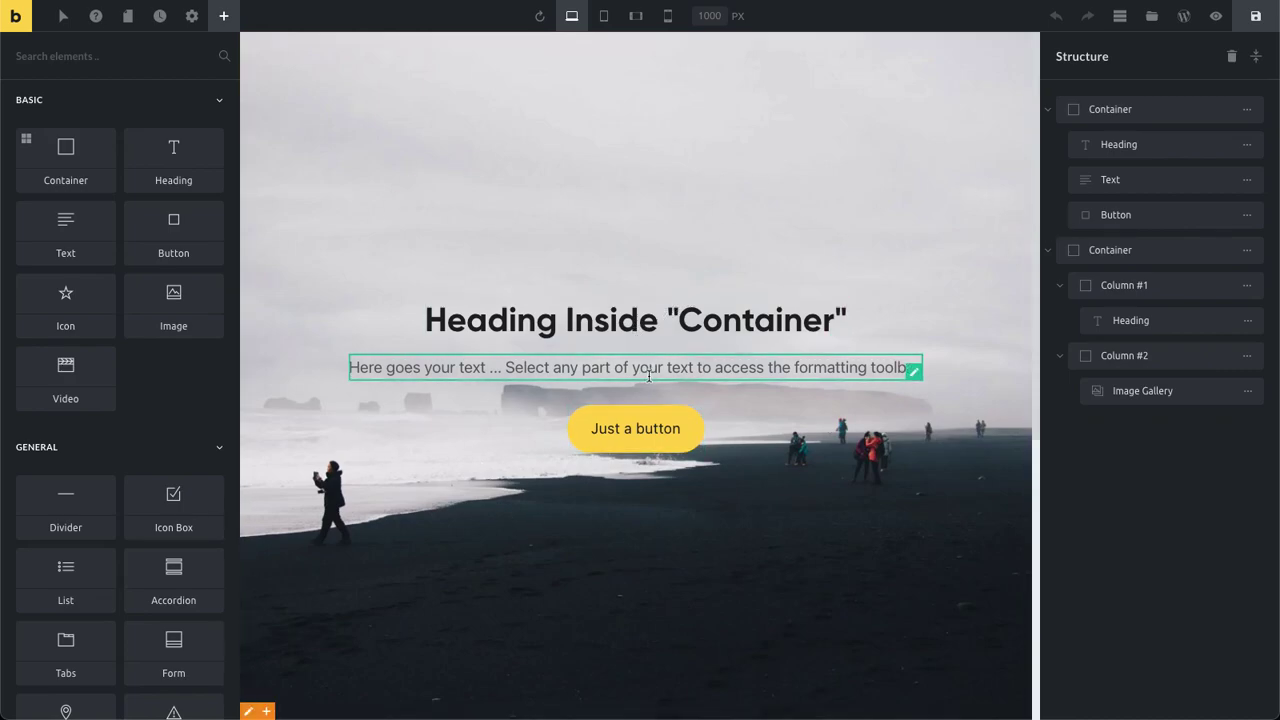
mouse_move(1240, 110)
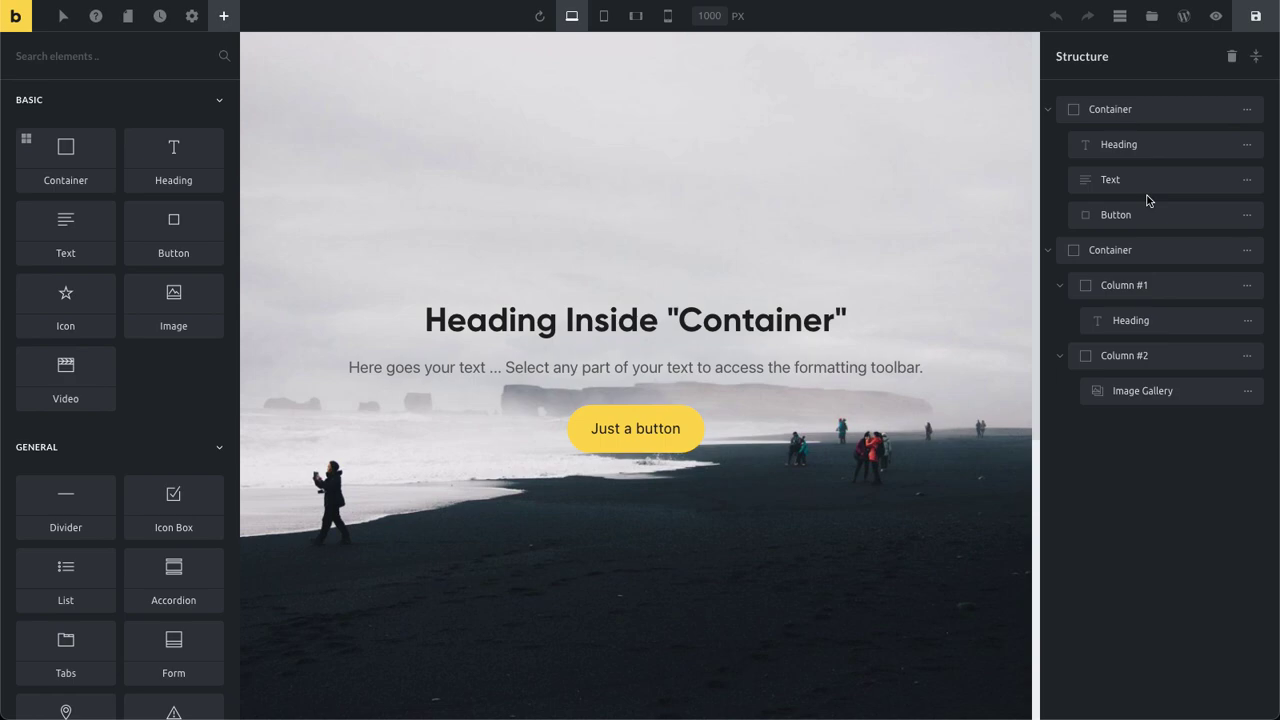
Select the hero Container, turn off its centring and full-width stretch, and check its spacing settings.
left_click(1176, 110)
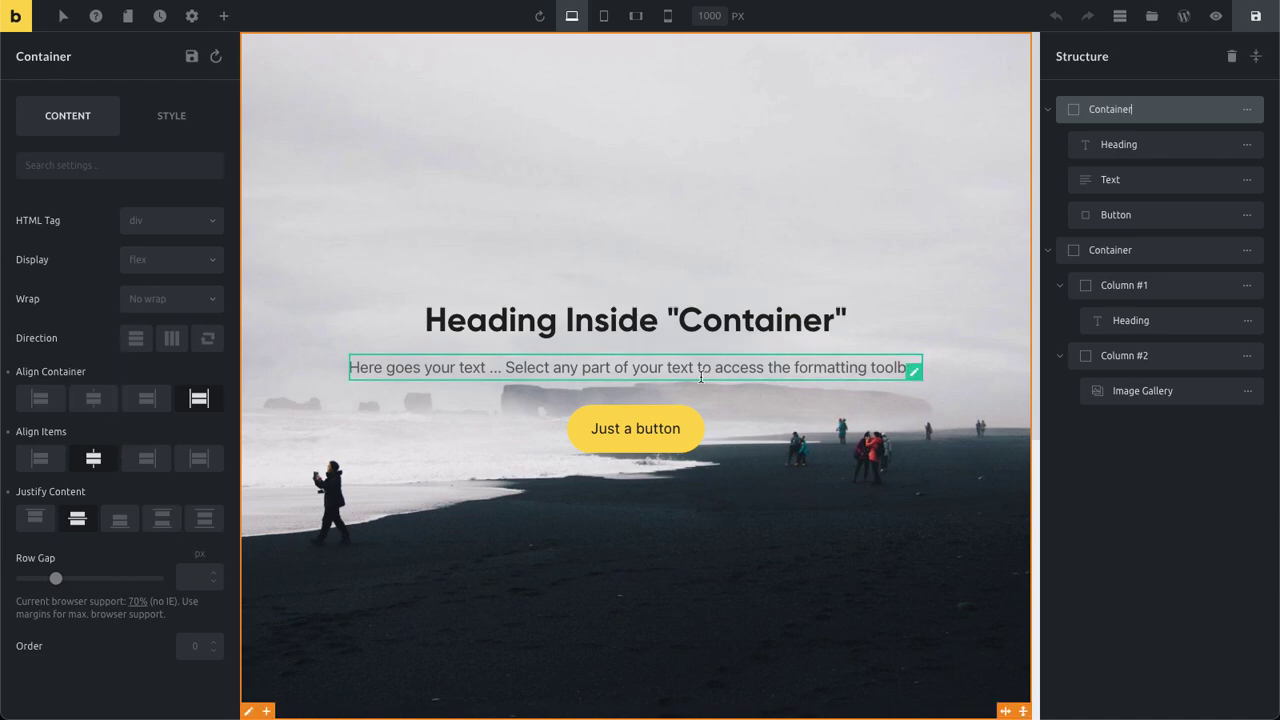
left_click(78, 520)
left_click(93, 458)
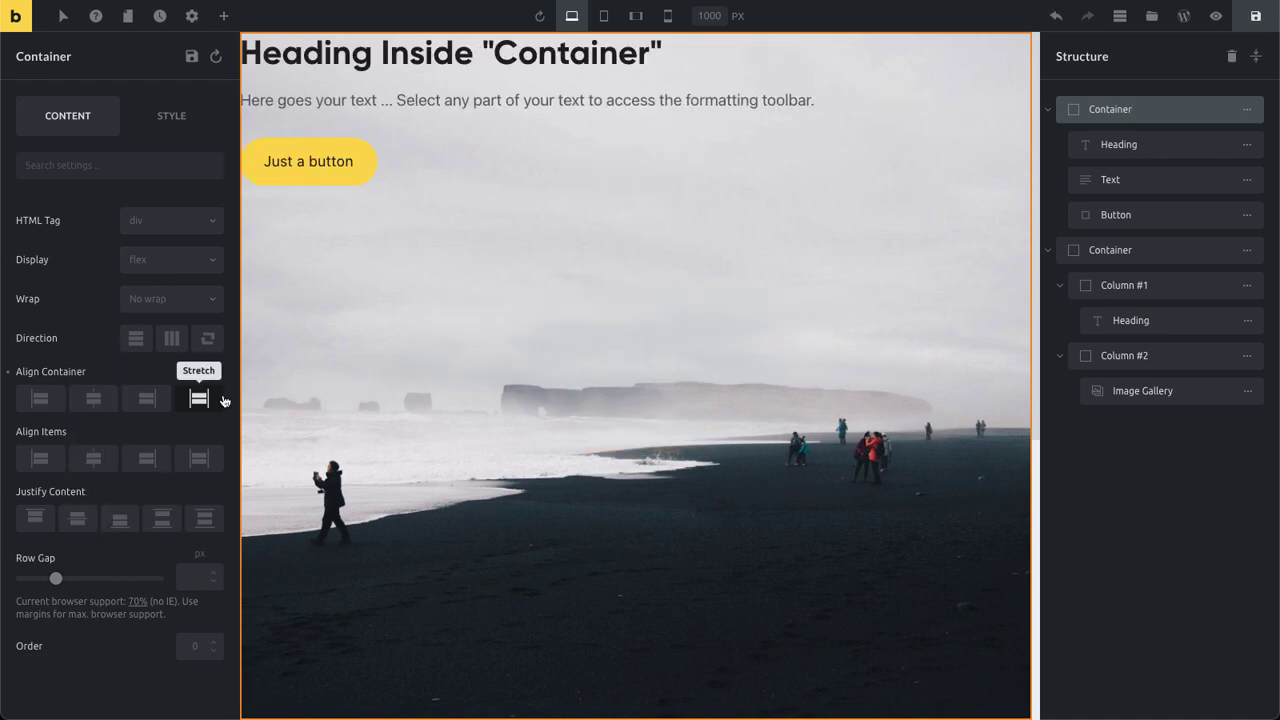
left_click(202, 399)
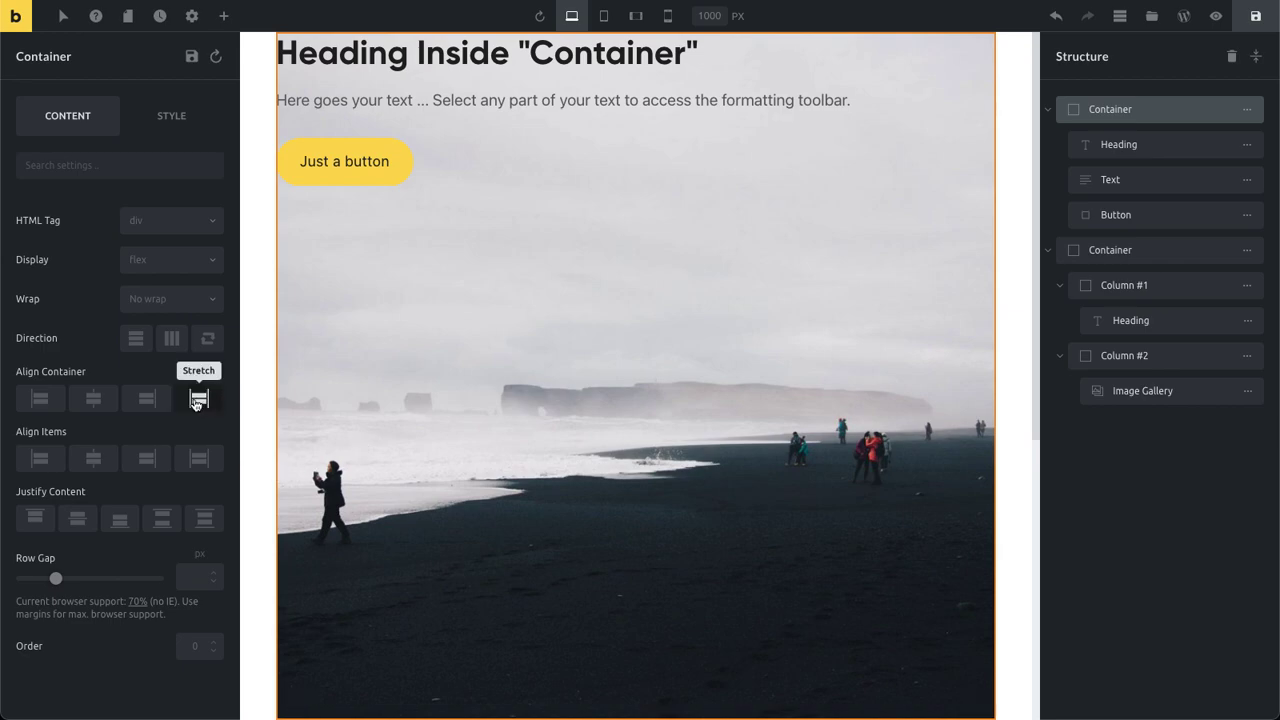
left_click(172, 124)
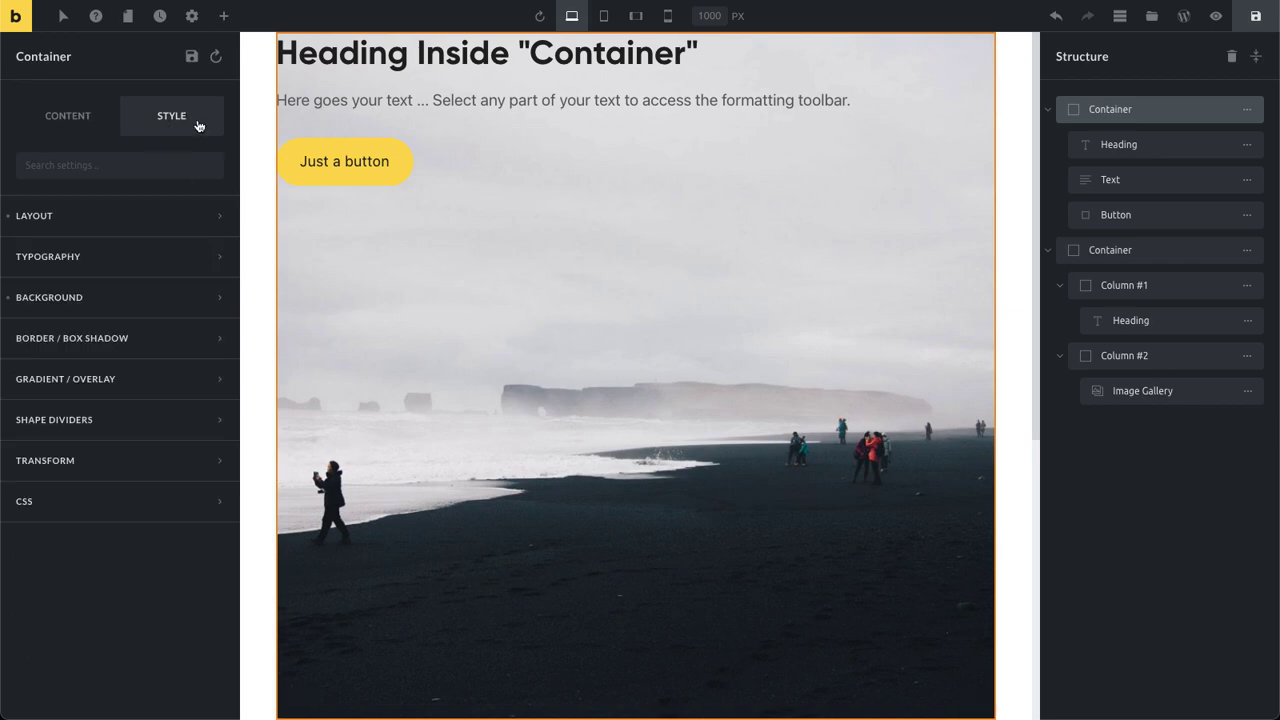
left_click(135, 218)
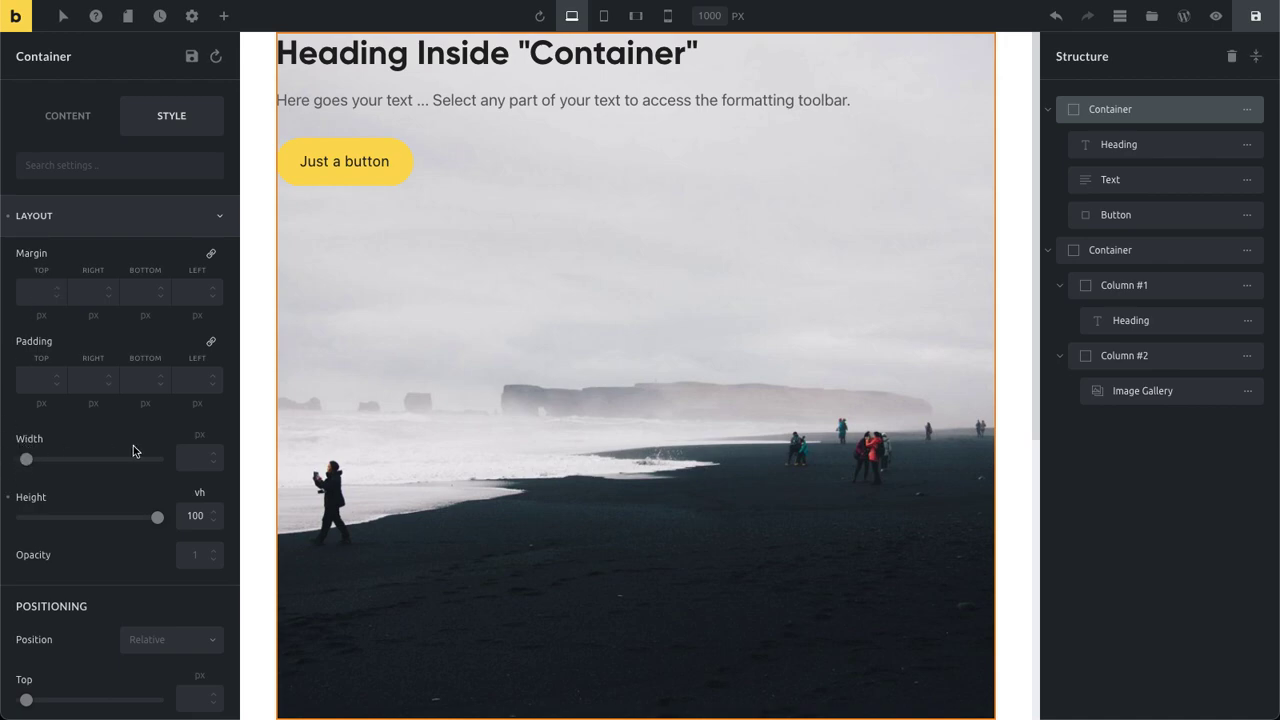
Restore full width and centring, try a horizontal row, then return the items to vertical stacking.
left_click(70, 124)
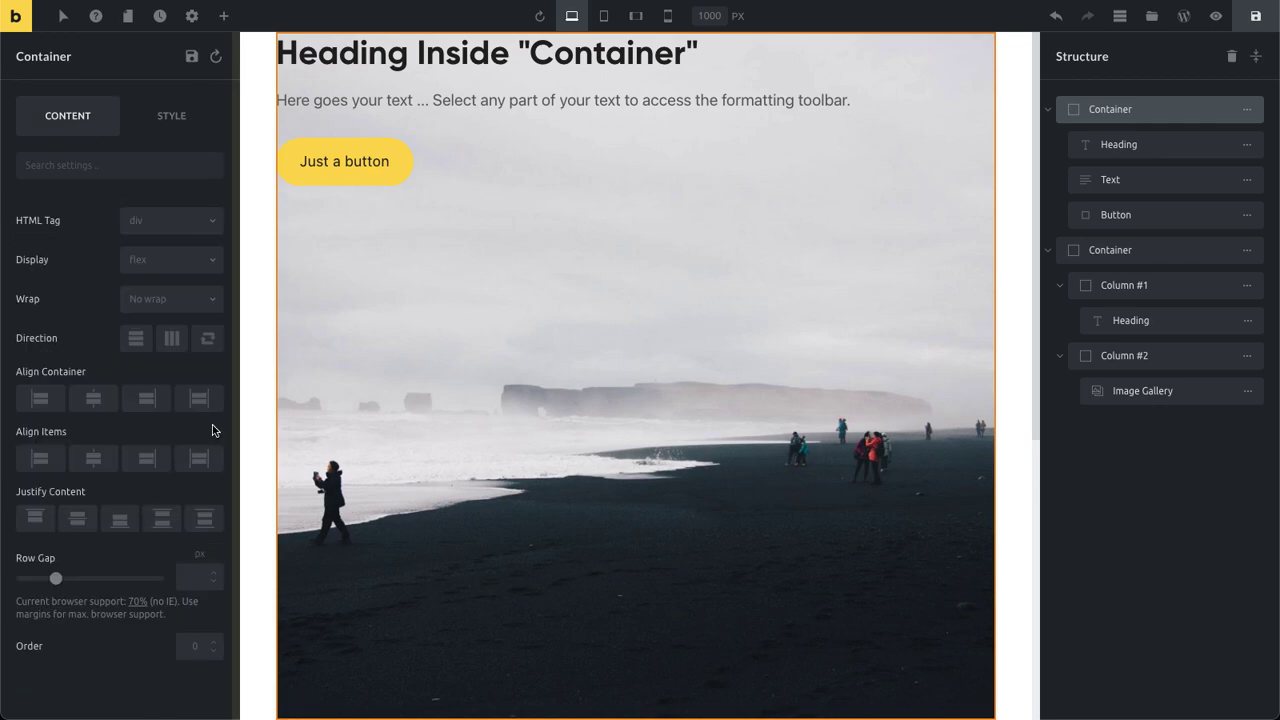
left_click(198, 403)
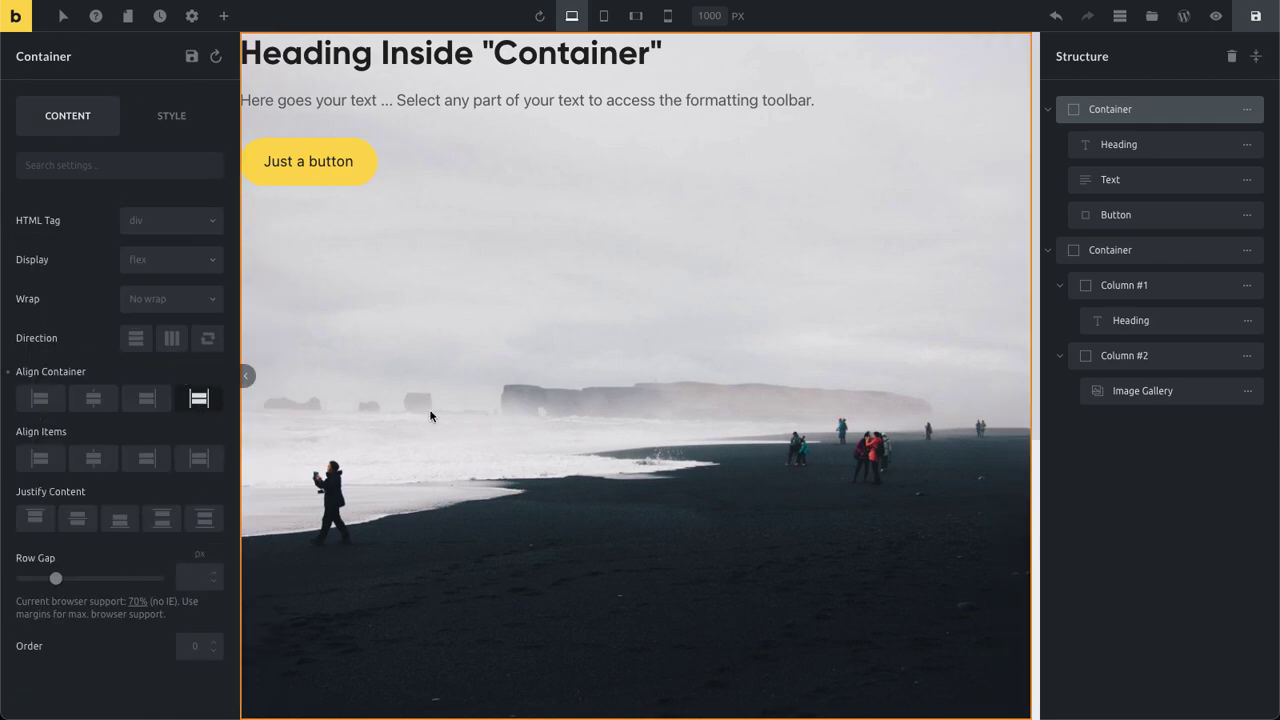
left_click(93, 458)
left_click(84, 521)
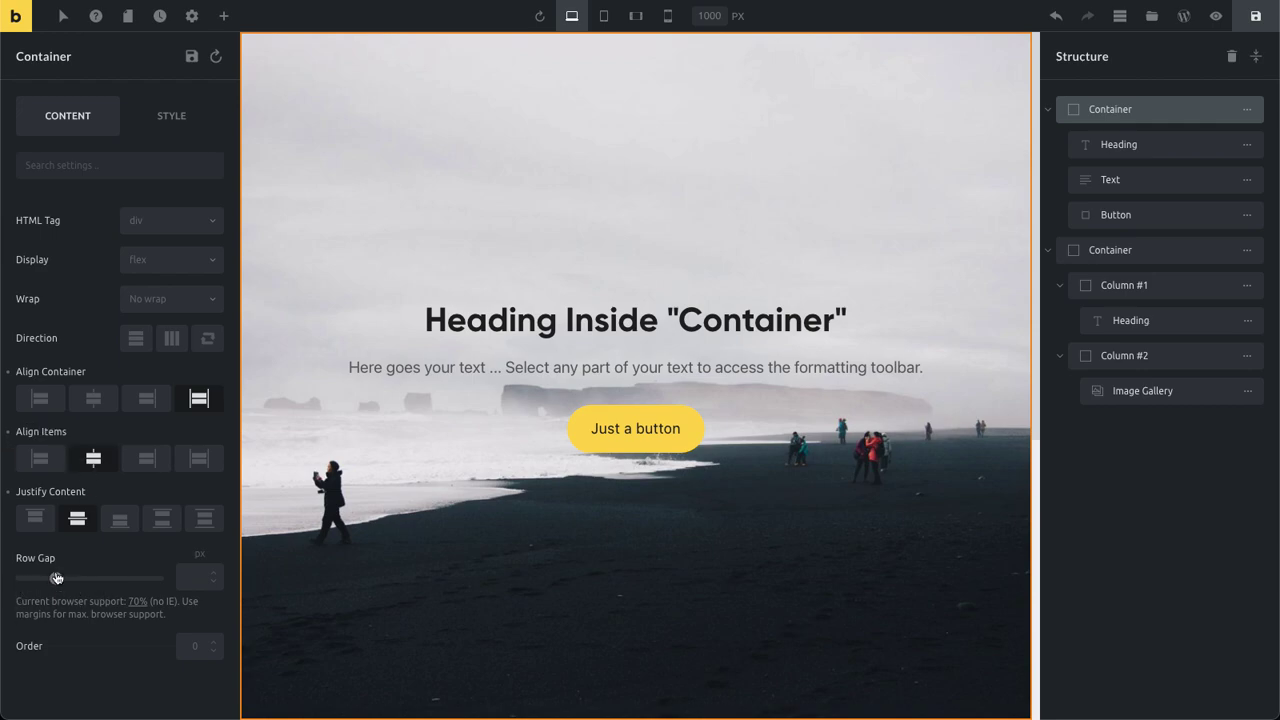
left_click(172, 339)
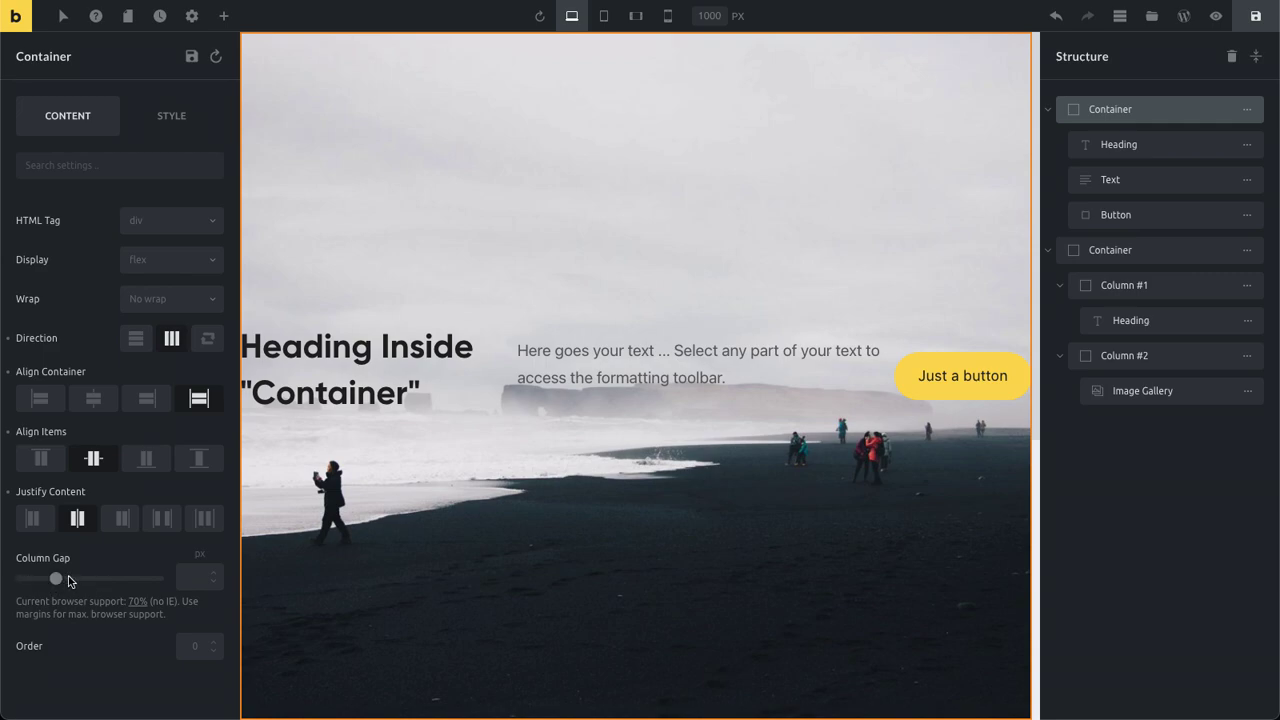
left_click(168, 341)
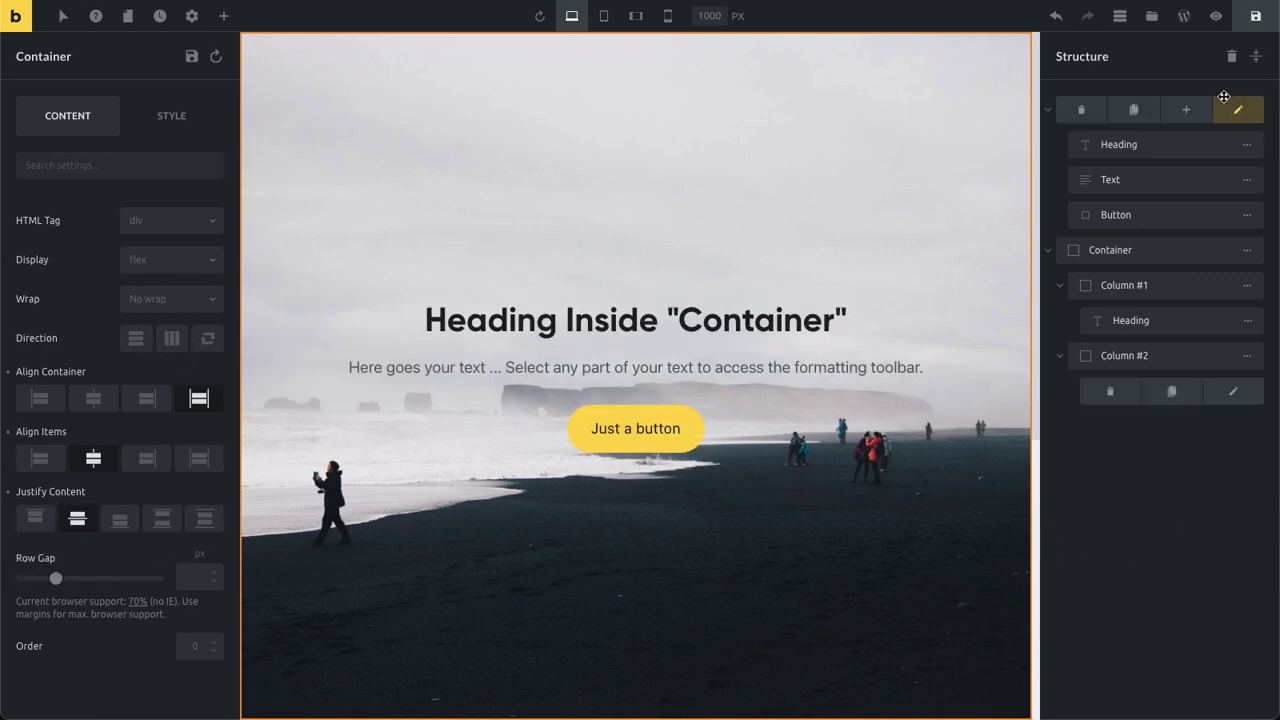
Collapse the hero Container, Column #1 and Column #2 in the structure tree.
left_click(1048, 110)
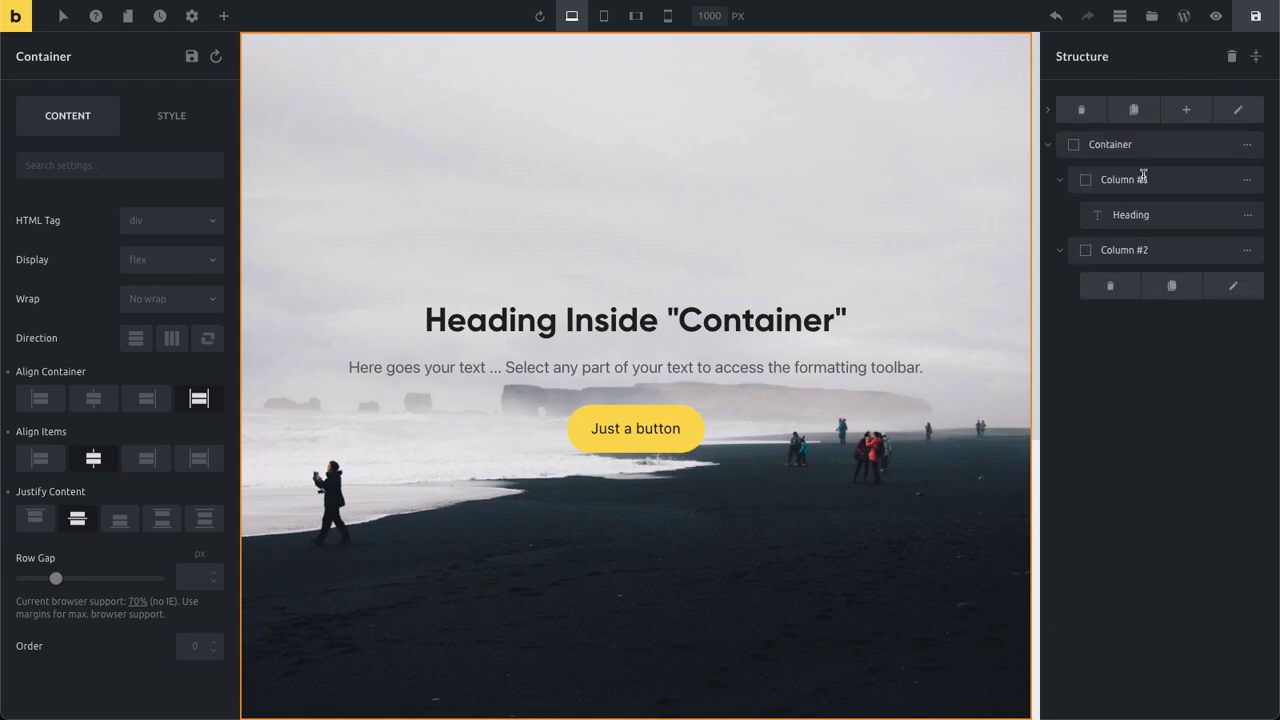
left_click(1195, 144)
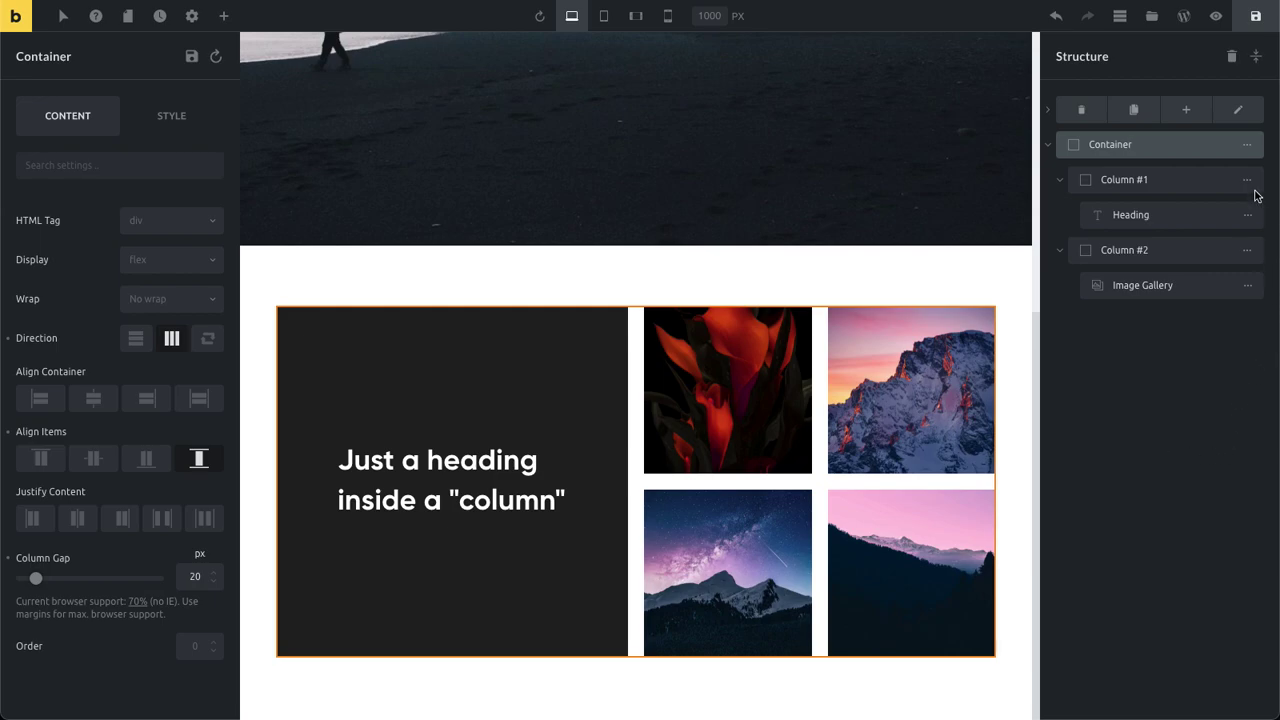
left_click(1060, 179)
left_click(1060, 214)
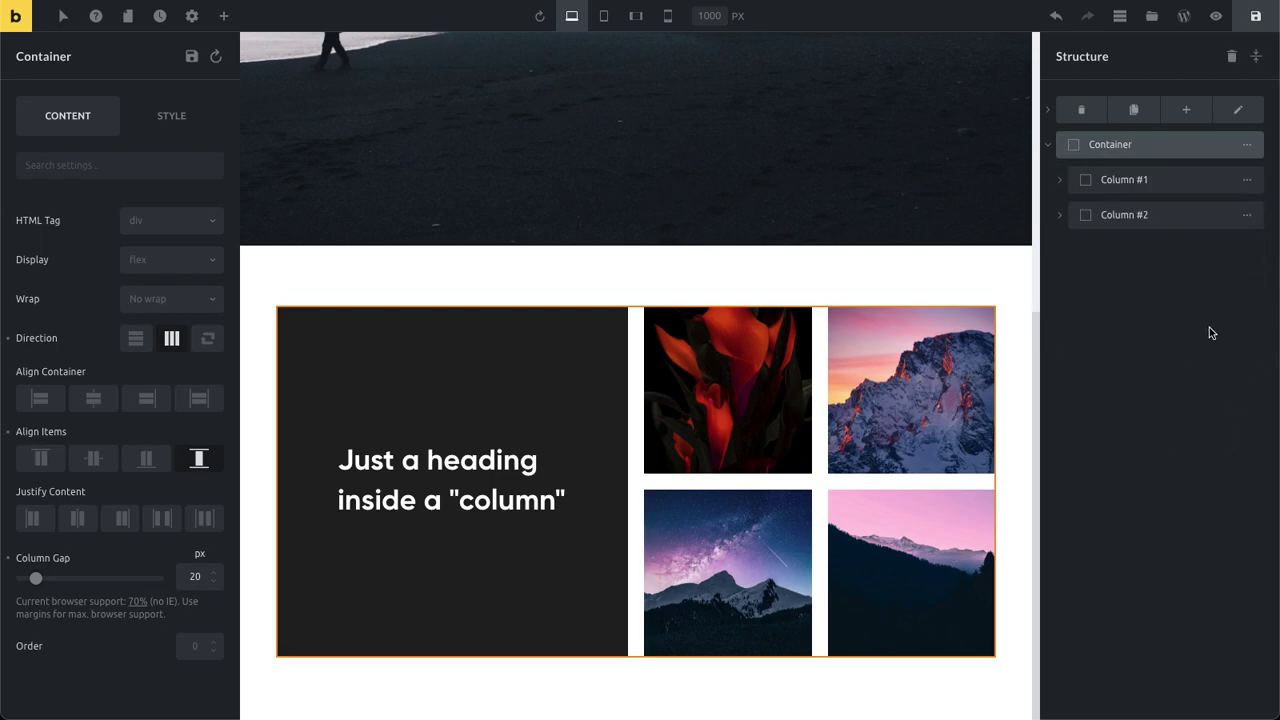
Type 'sdfsdf' into Column #1's name, then remove it to keep the original name.
left_click(1173, 180)
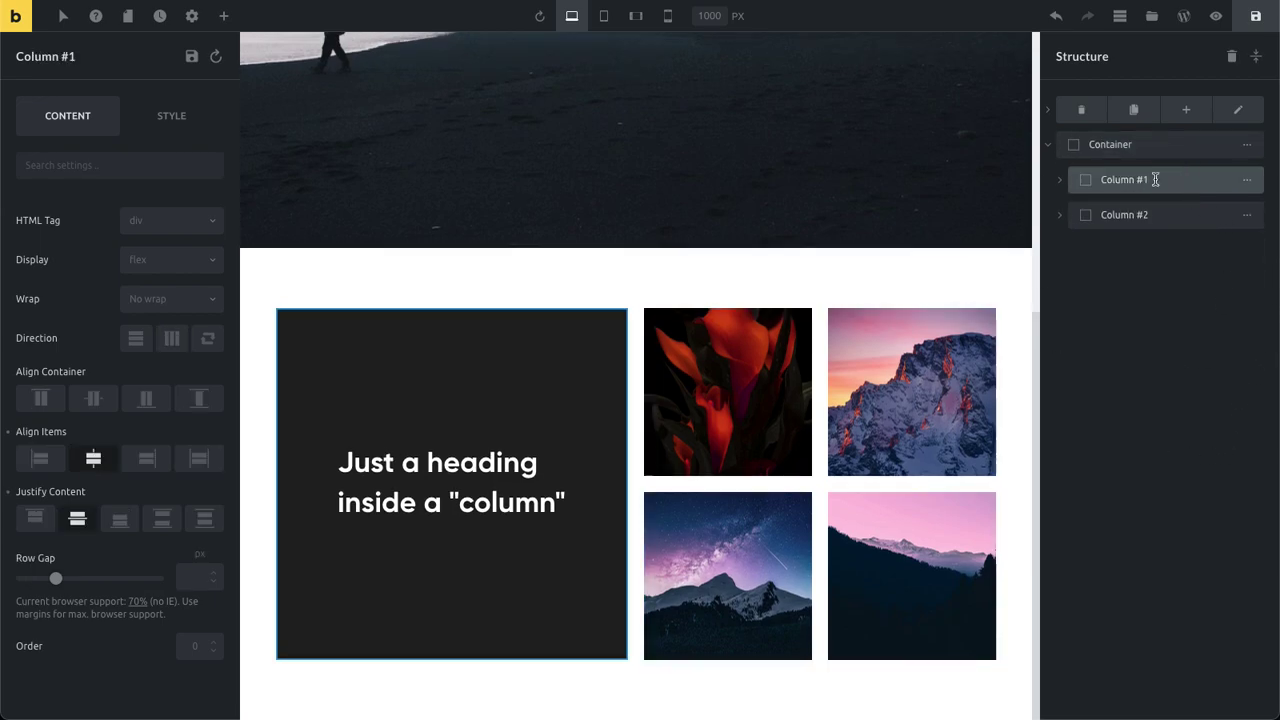
type("sdfsdf")
key("Return")
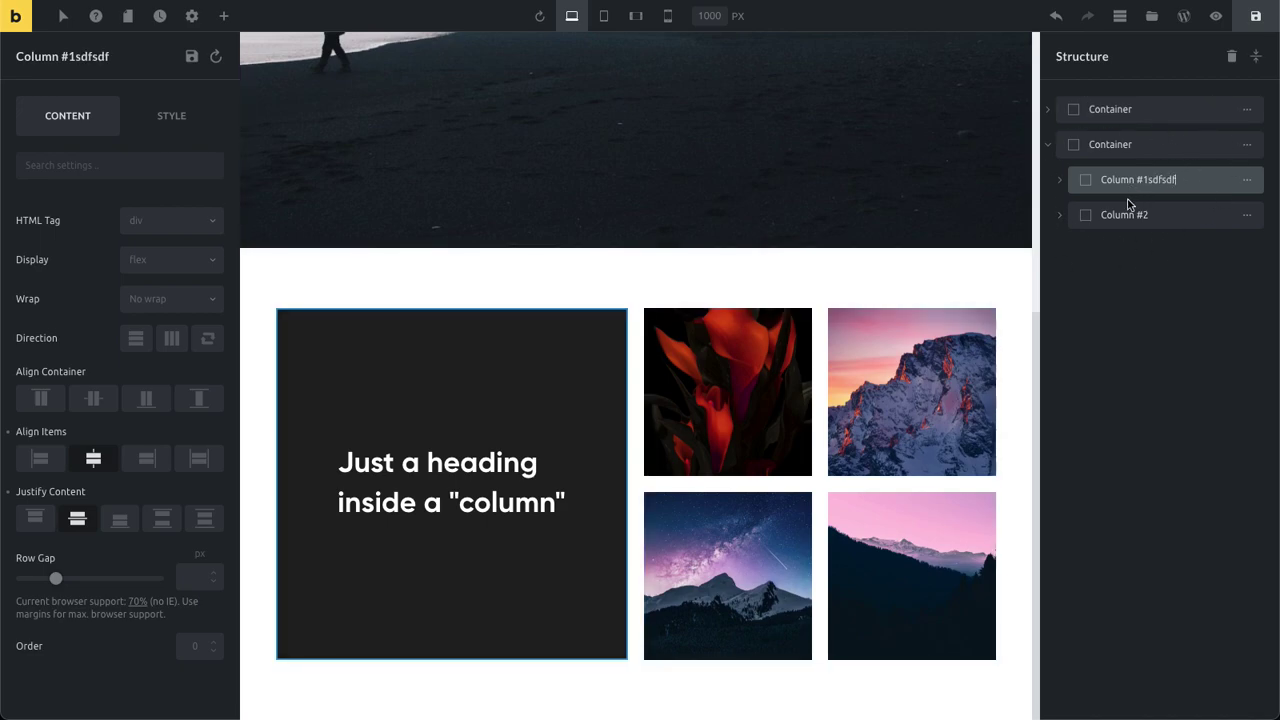
key("BackSpace")
key("BackSpace")
key("BackSpace")
key("BackSpace")
Expand both columns, select Column #2, then fold the tree back to the two top-level Containers.
left_click(1061, 182)
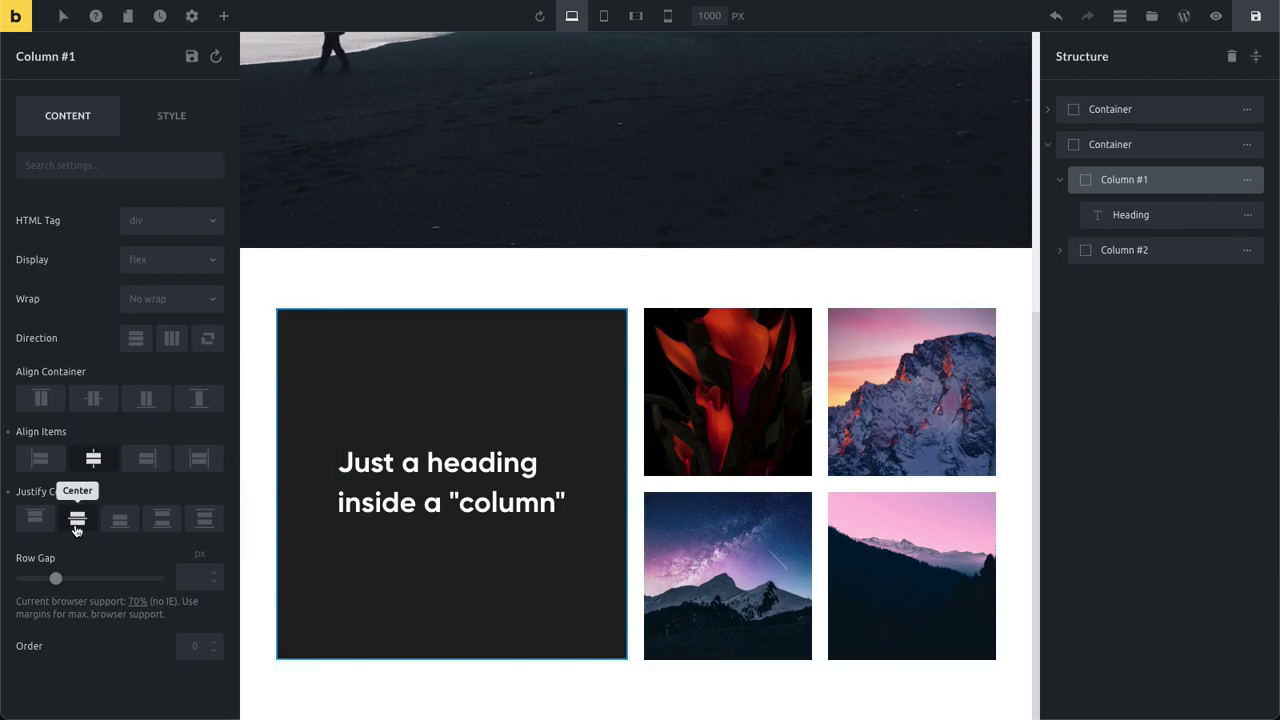
left_click(1059, 249)
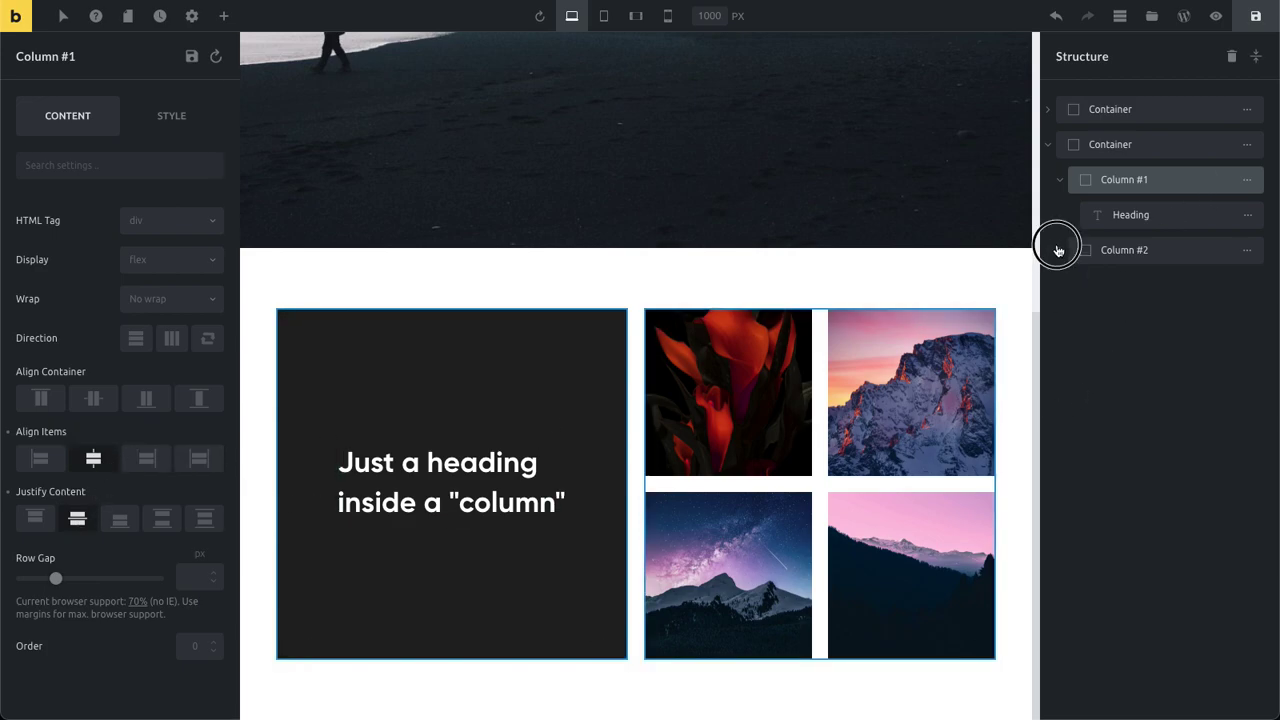
left_click(1168, 251)
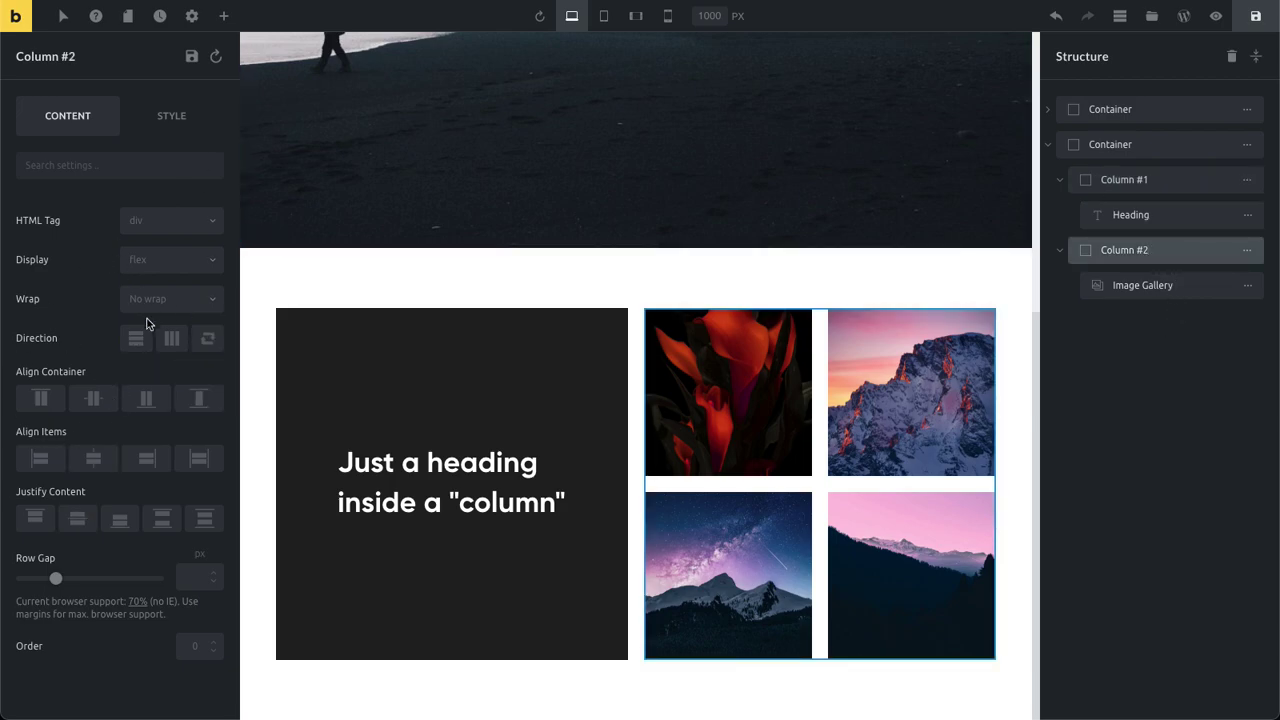
left_click(1062, 252)
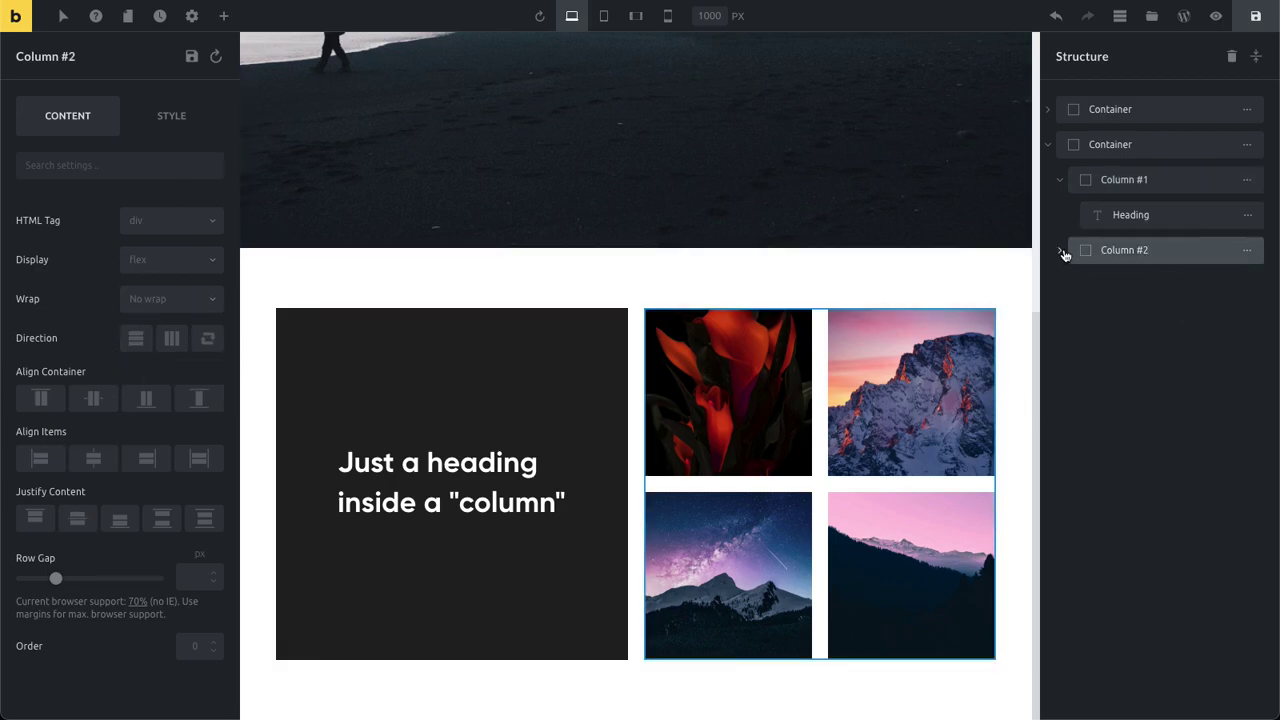
left_click(1061, 182)
left_click(1048, 146)
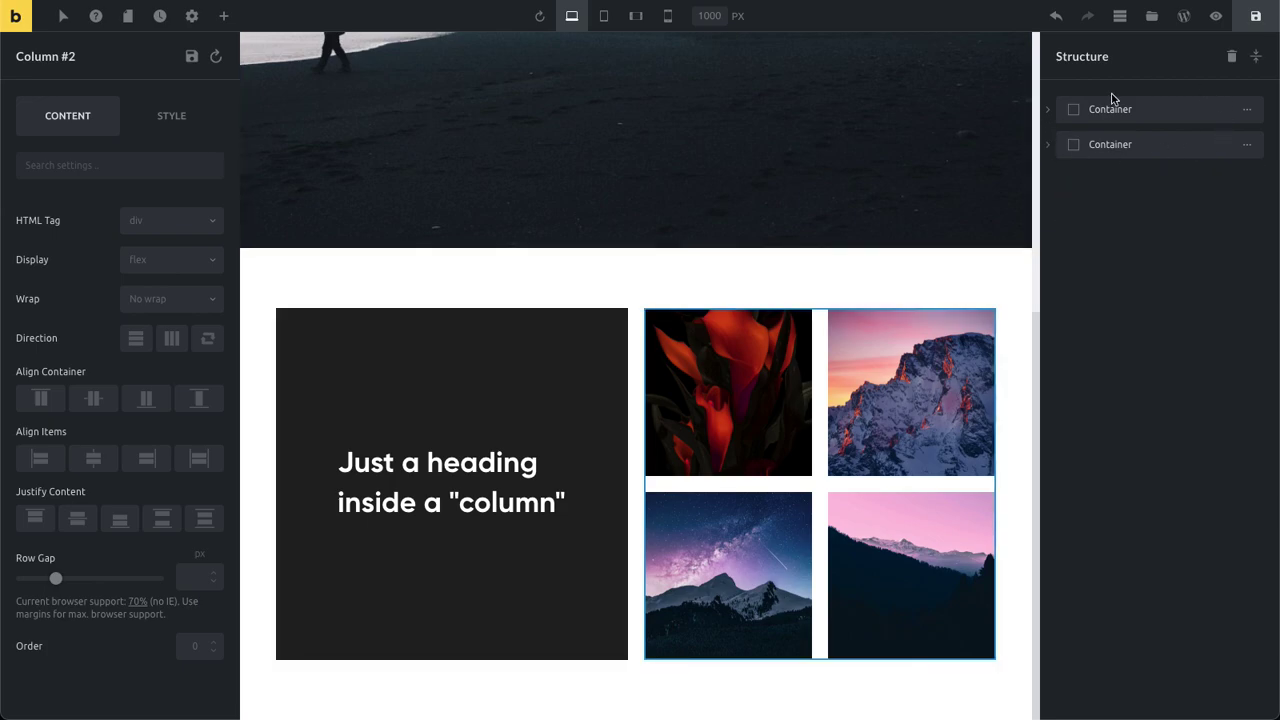
scroll(1020, 480, "up", 5)
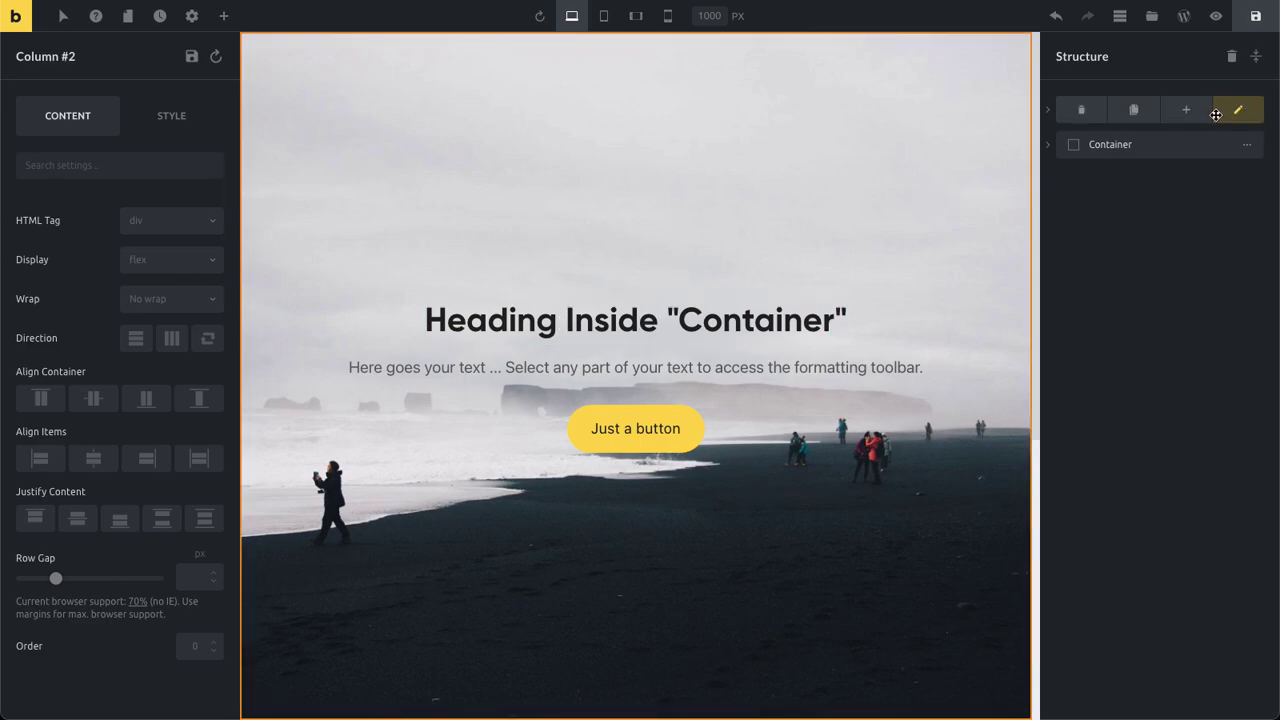
Select the hero Heading and test start and right alignment under Style > Layout, ending centred.
left_click(1243, 110)
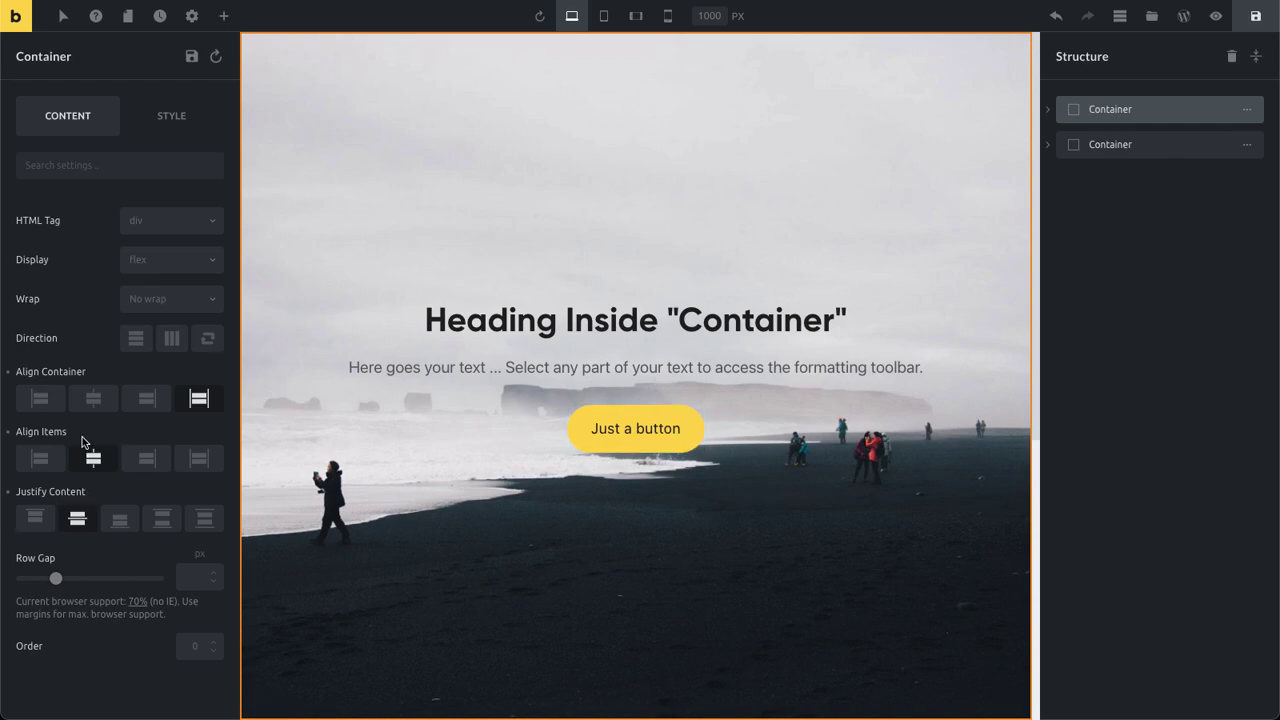
left_click(597, 314)
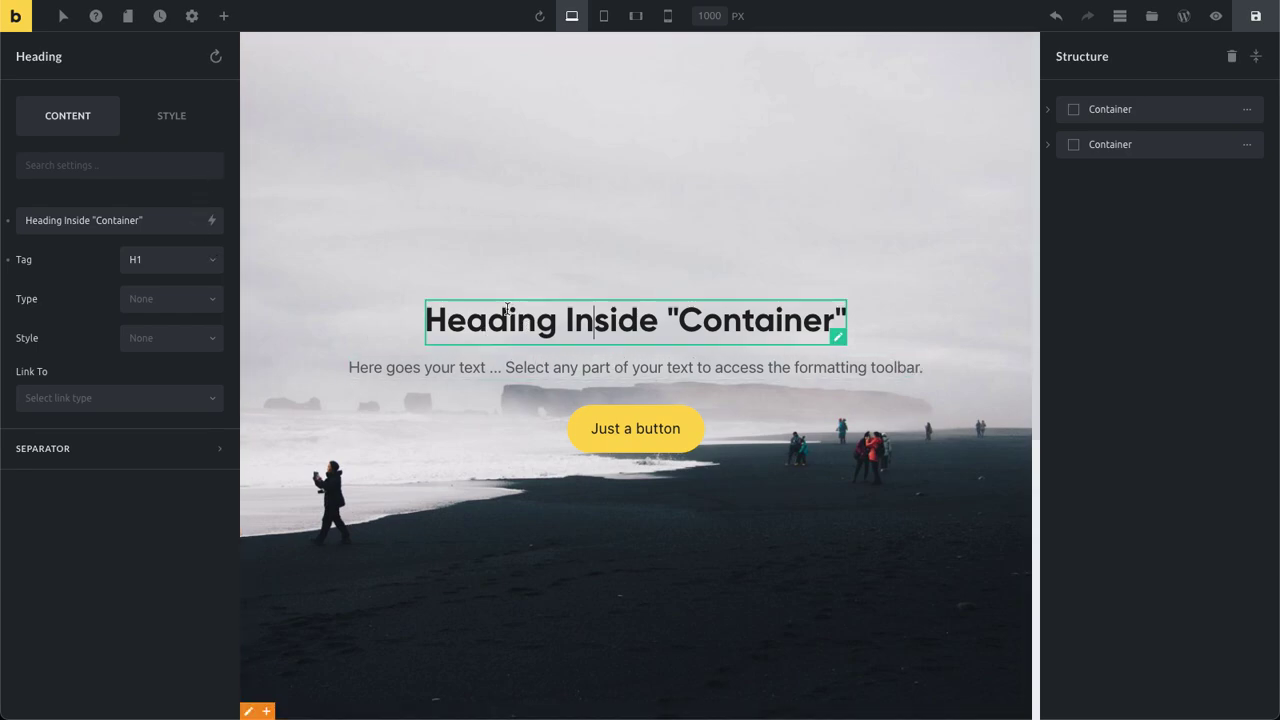
left_click(184, 120)
left_click(97, 222)
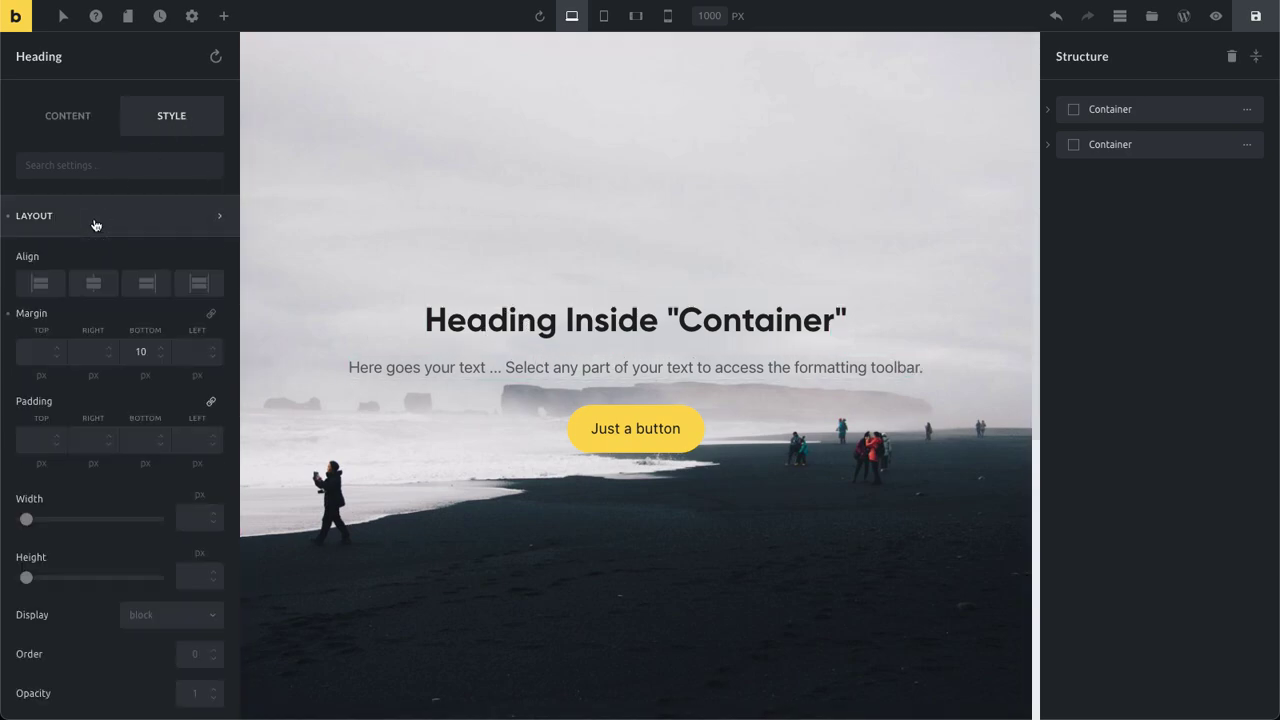
left_click(40, 283)
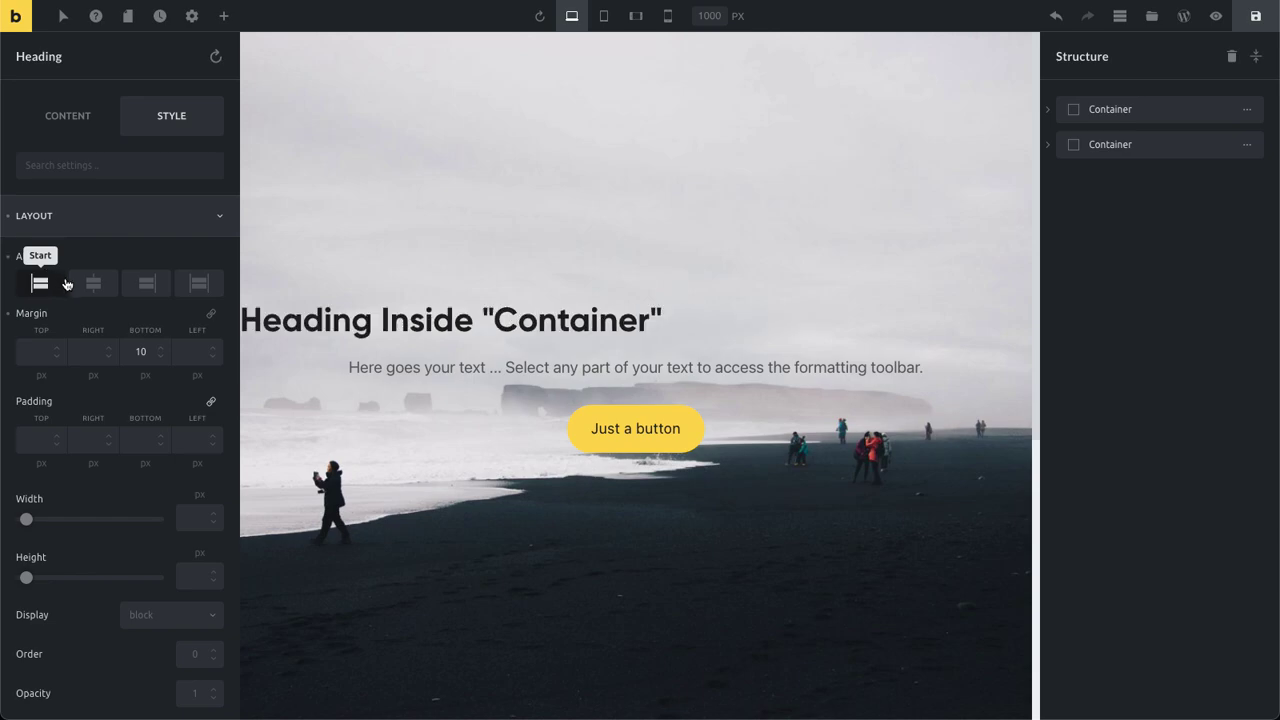
left_click(87, 285)
left_click(143, 283)
left_click(93, 285)
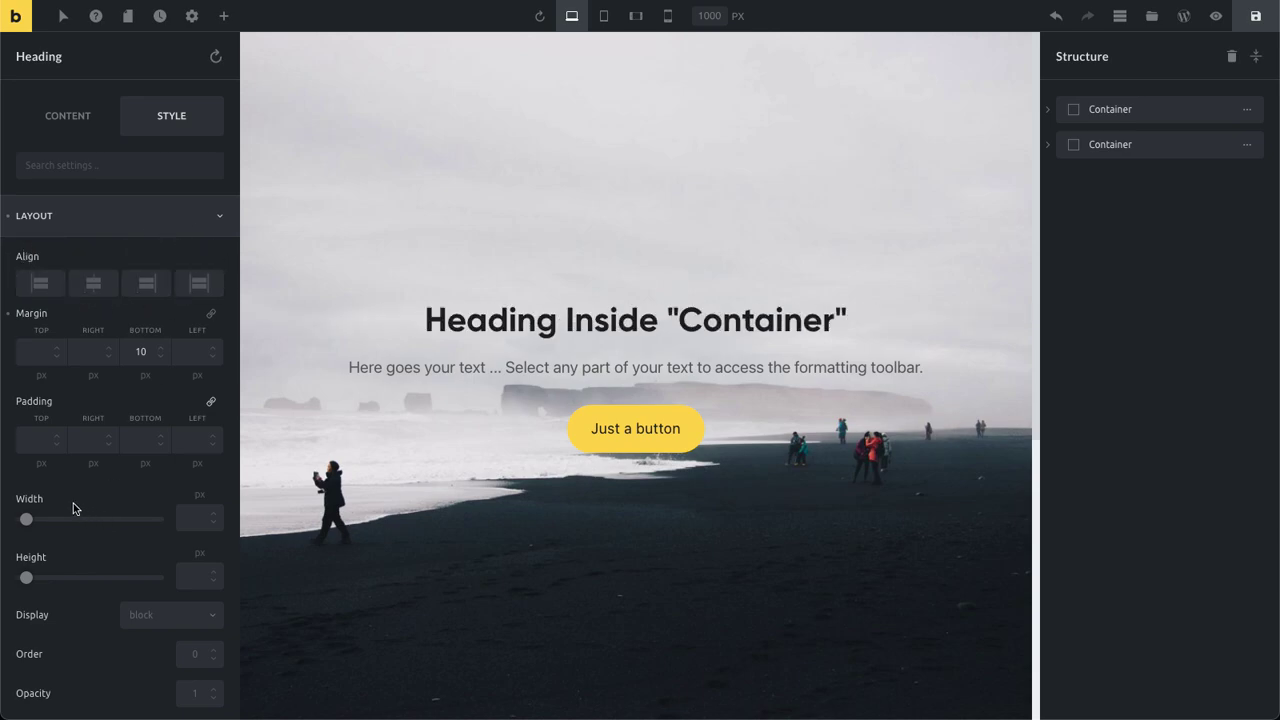
Set the heading's order to 1, reset it to default, and expand the whole structure tree.
scroll(81, 487, "down", 1)
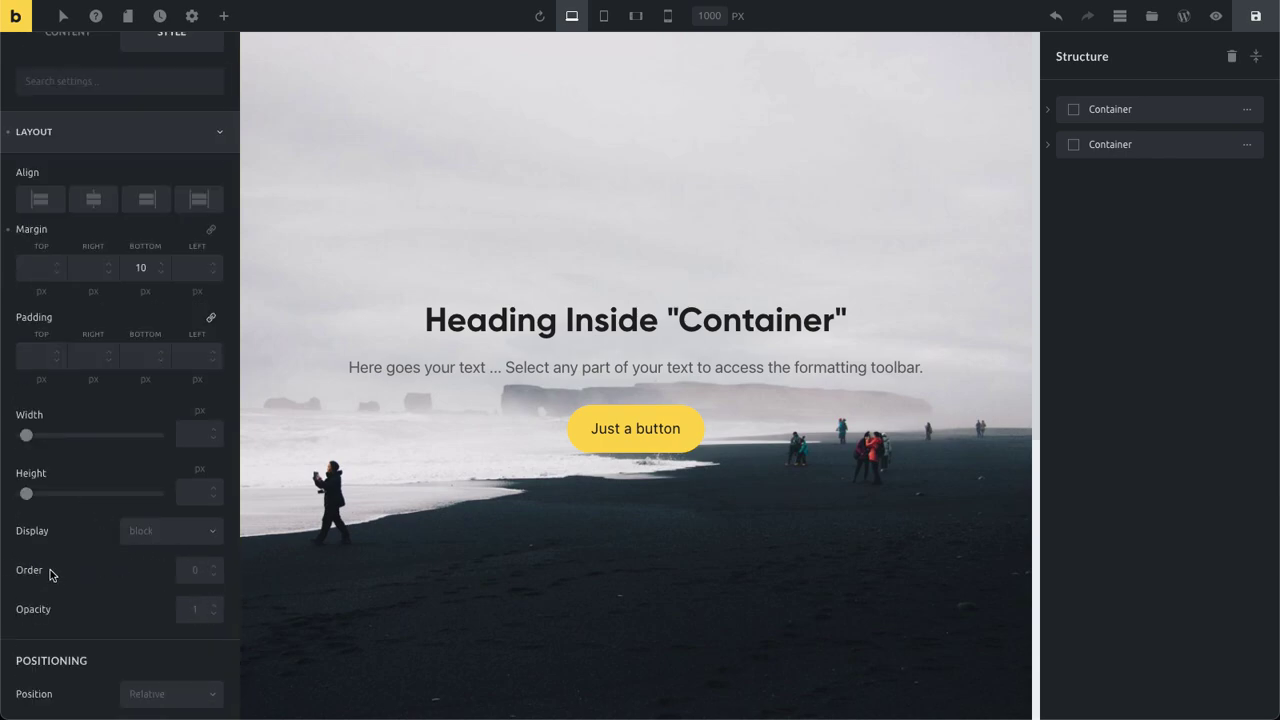
left_click(196, 571)
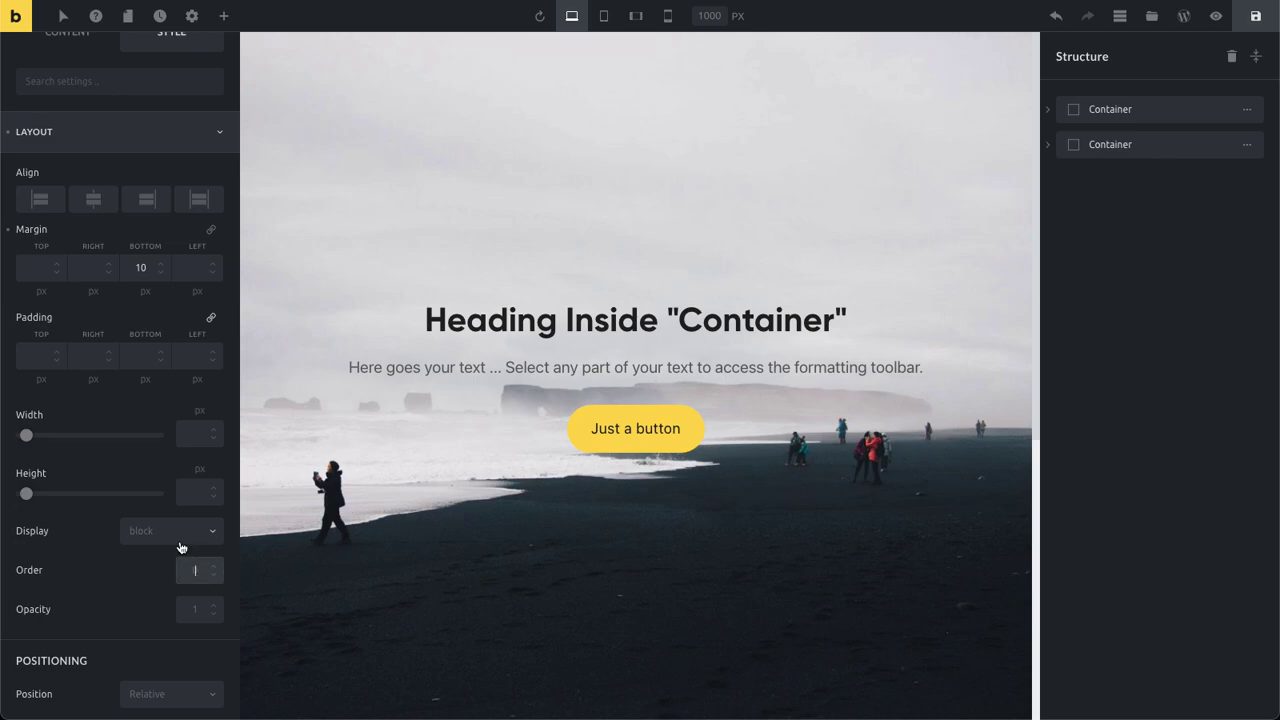
left_click(212, 566)
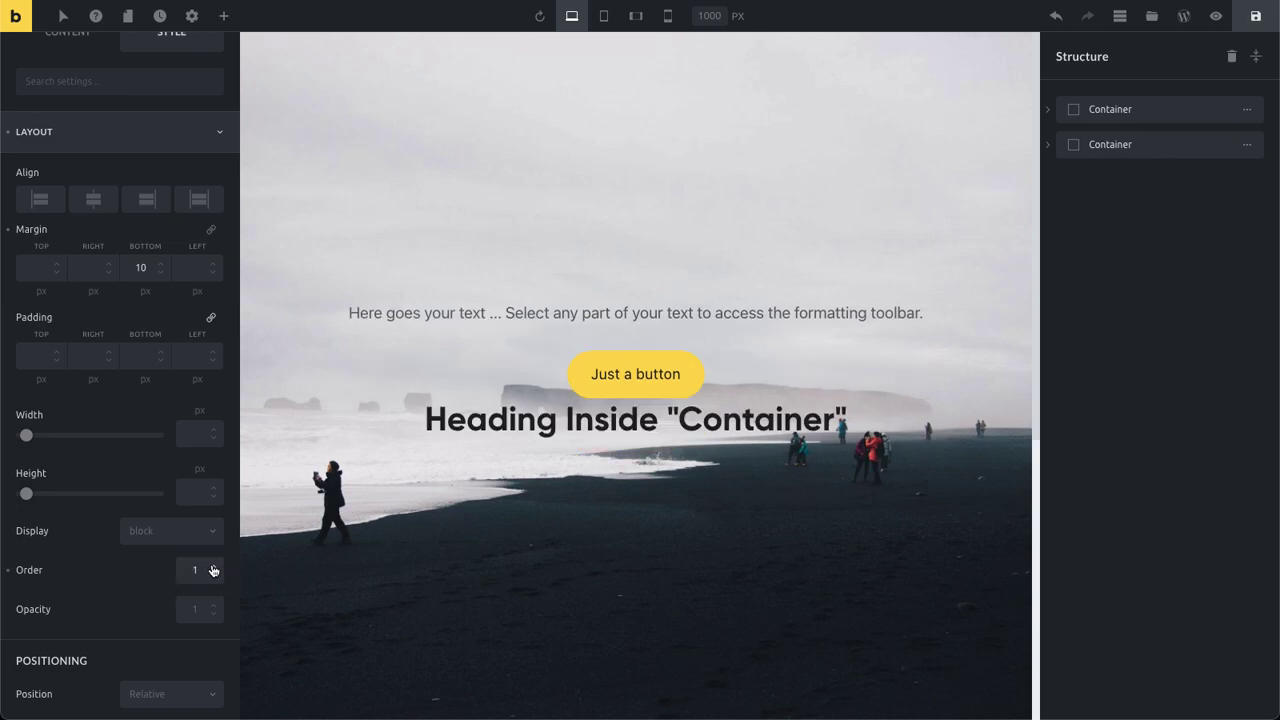
left_click(7, 571)
left_click(95, 131)
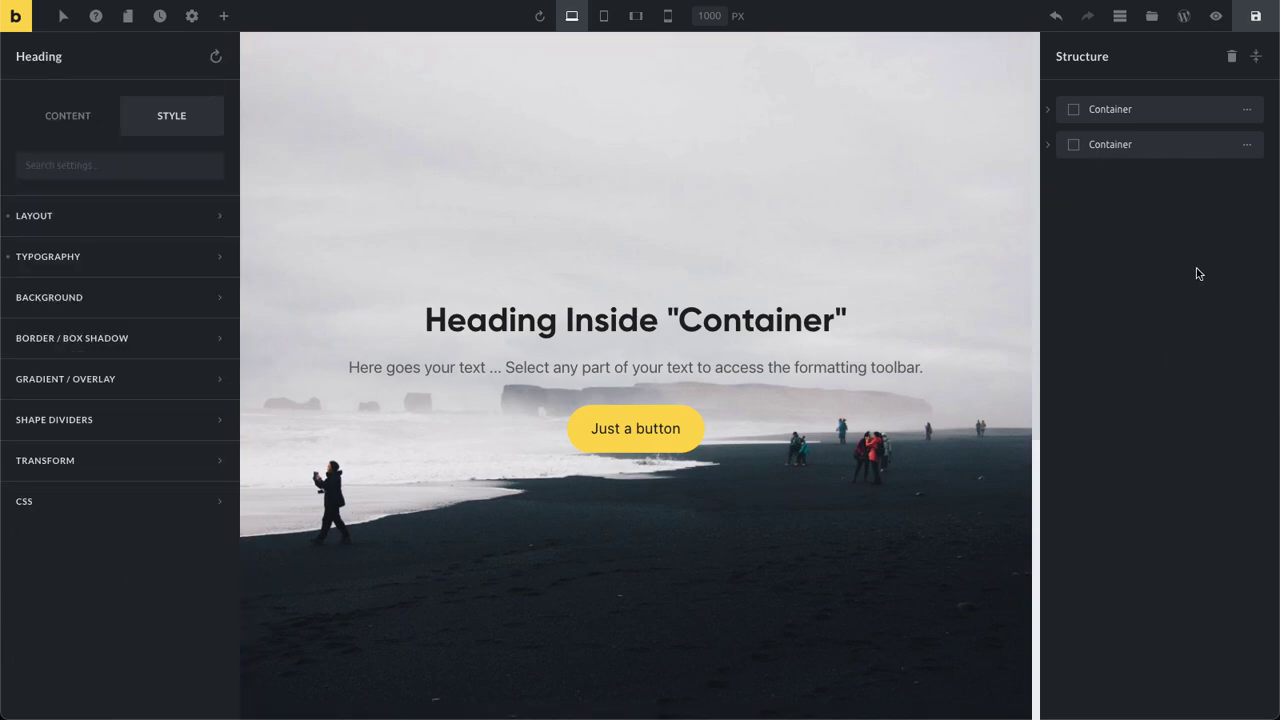
left_click(1256, 56)
left_click(1256, 56)
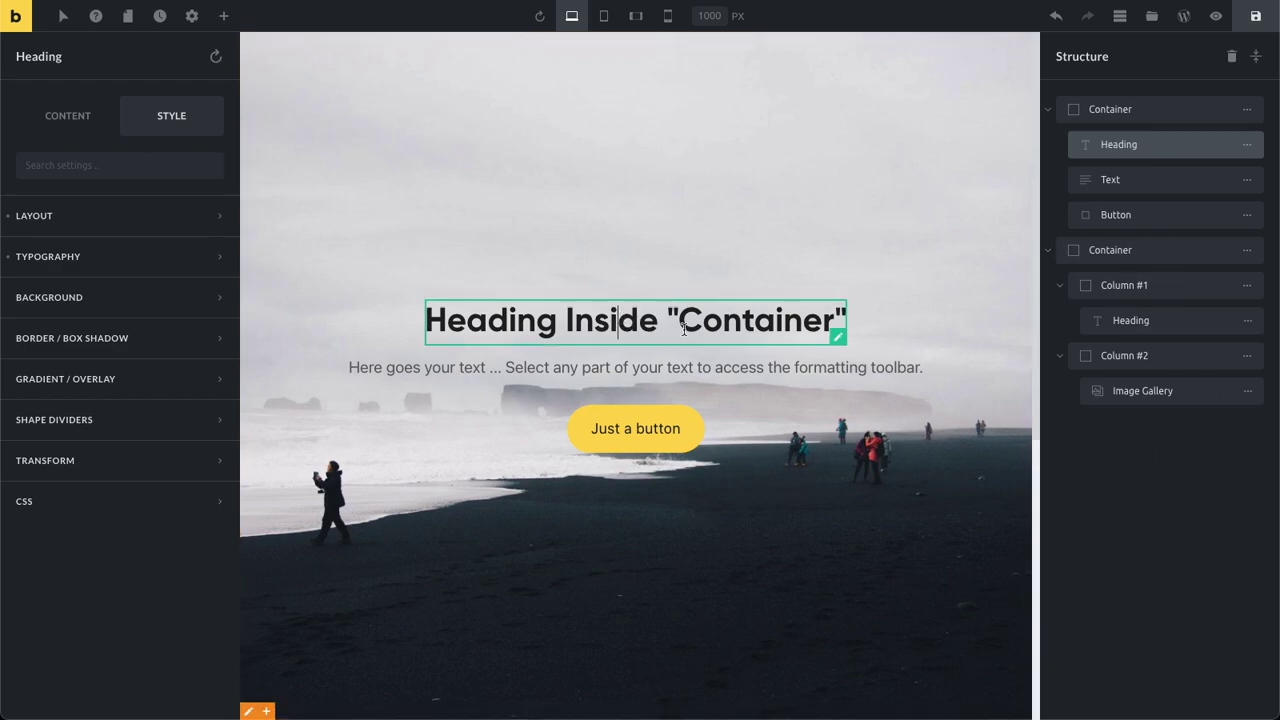
Show the Heading's content settings, then hide and restore the Structure and settings panels.
left_click(70, 118)
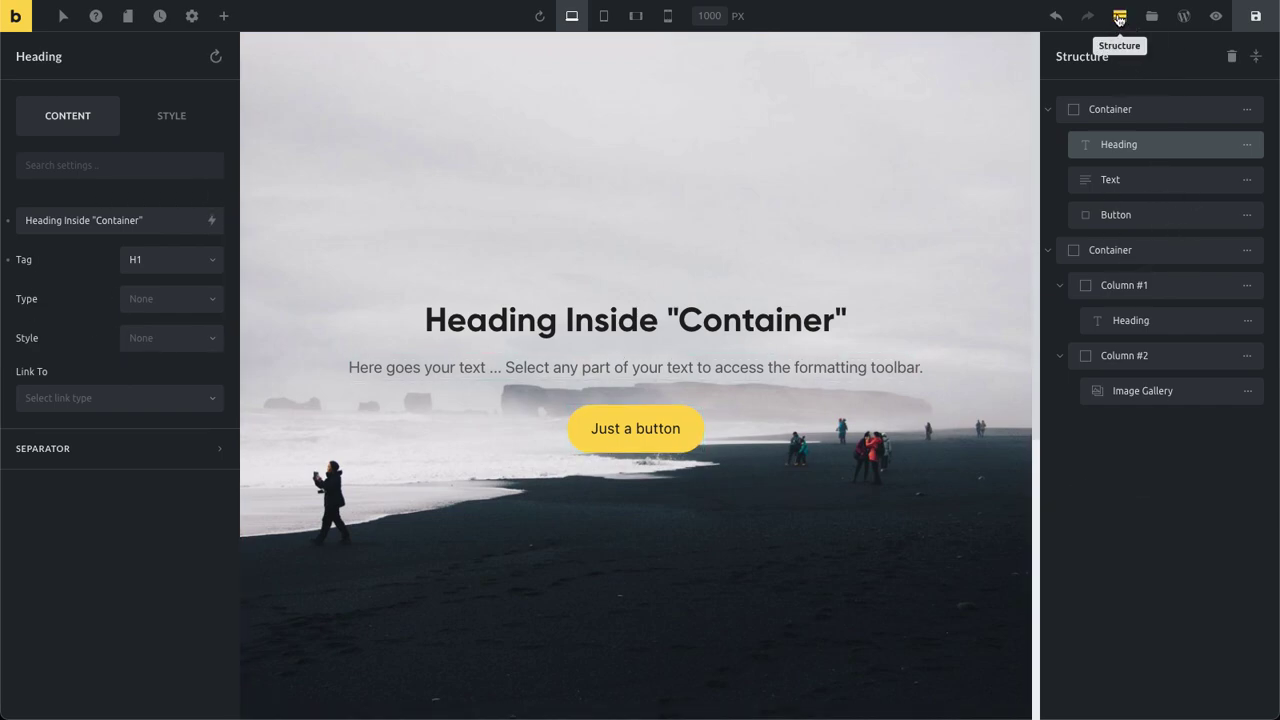
left_click(1119, 17)
left_click(1119, 17)
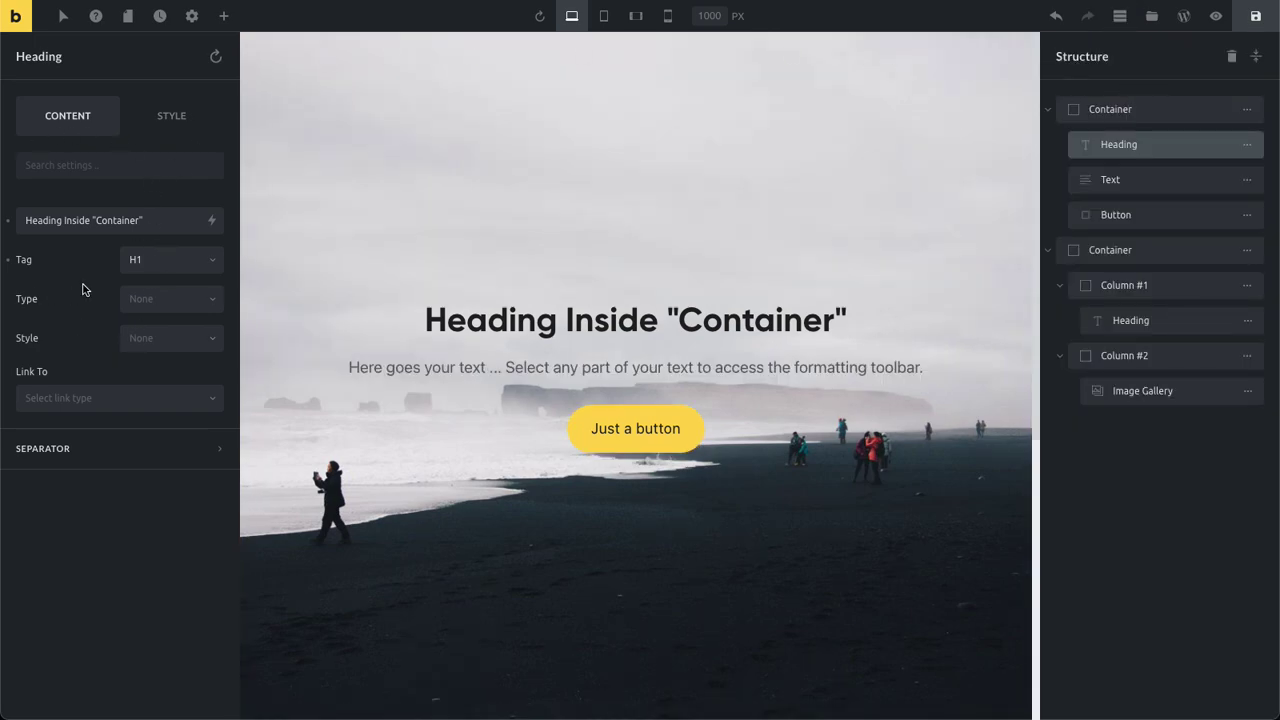
left_click(246, 375)
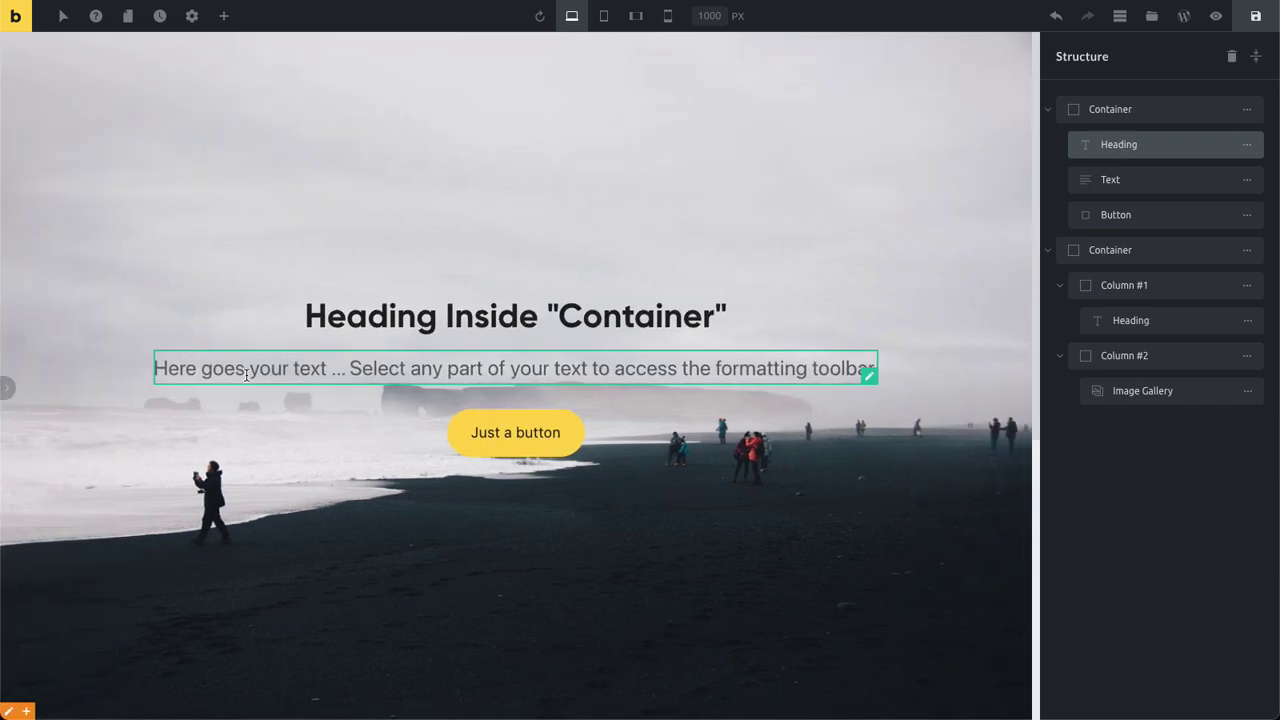
left_click(12, 391)
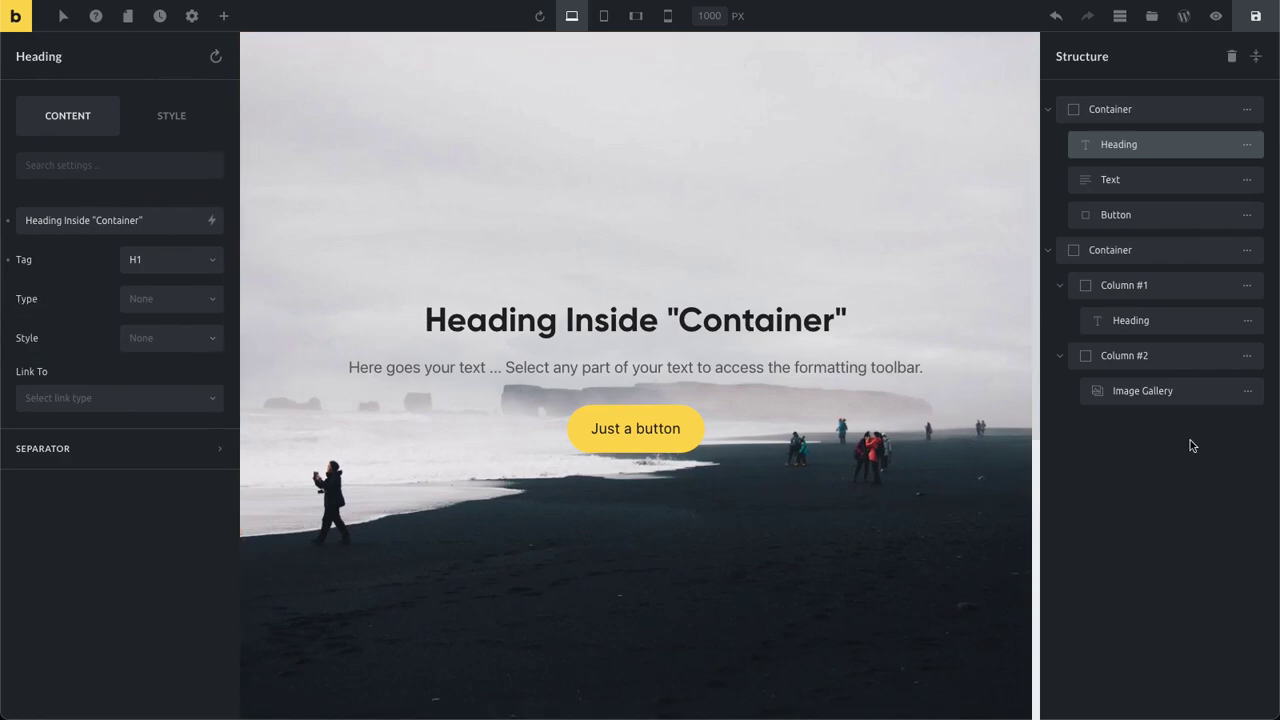
Insert a new Container holding 3 side-by-side inner Containers in row direction.
left_click(224, 16)
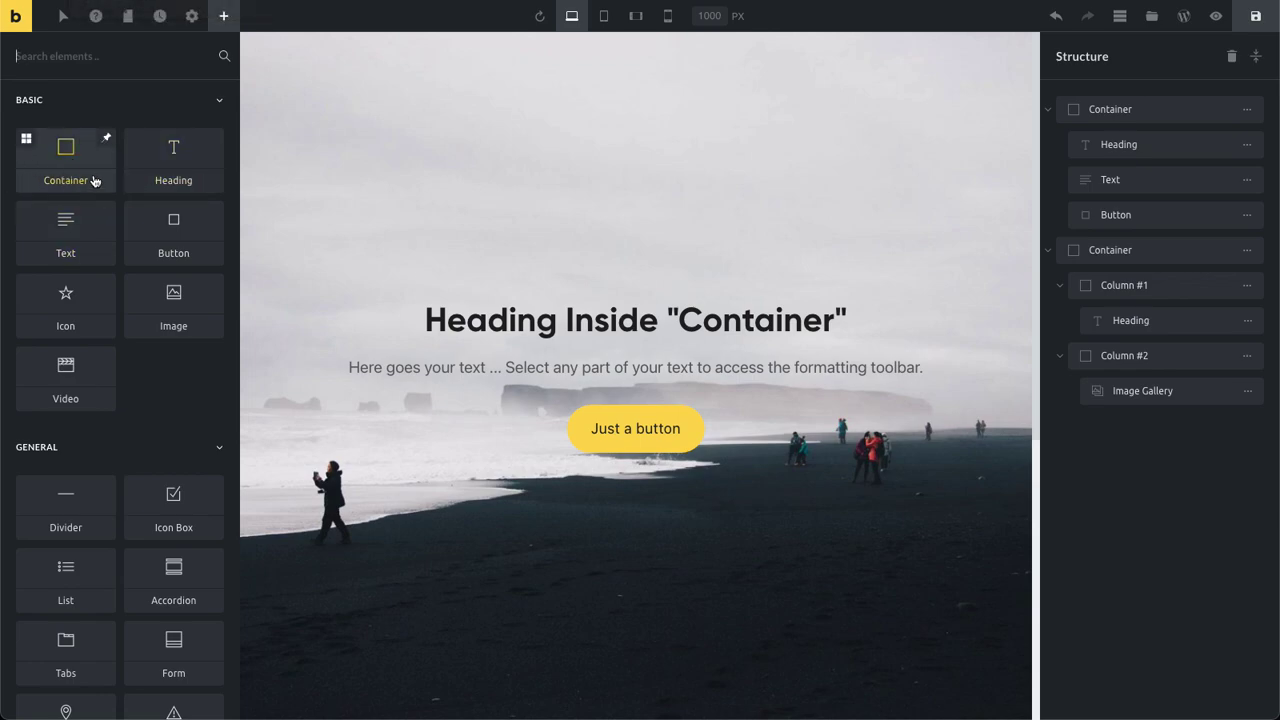
left_click(25, 139)
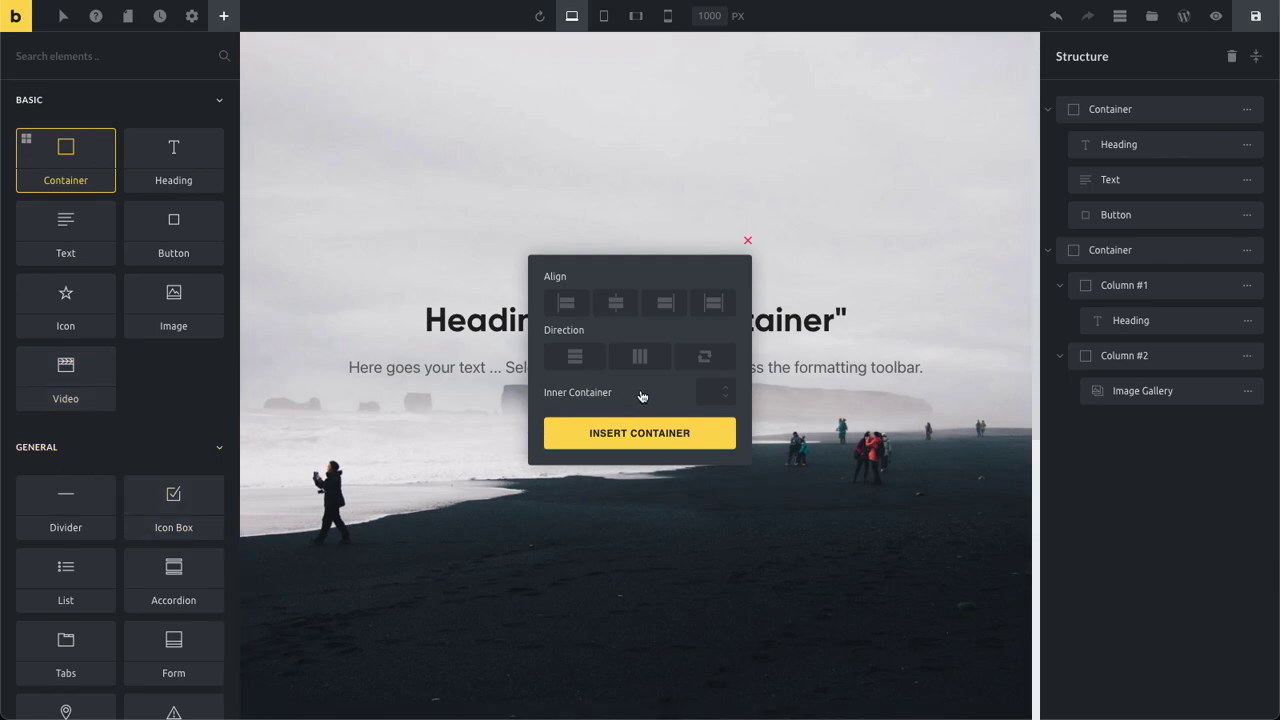
left_click(705, 392)
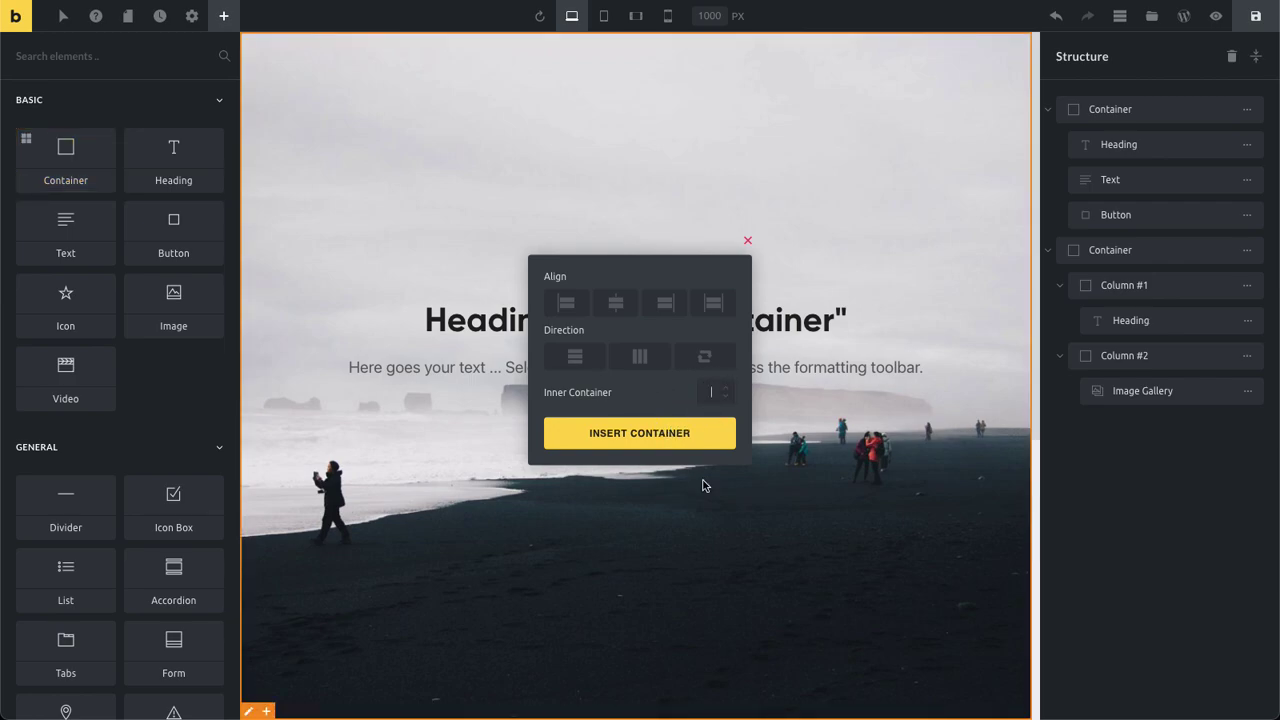
type("3")
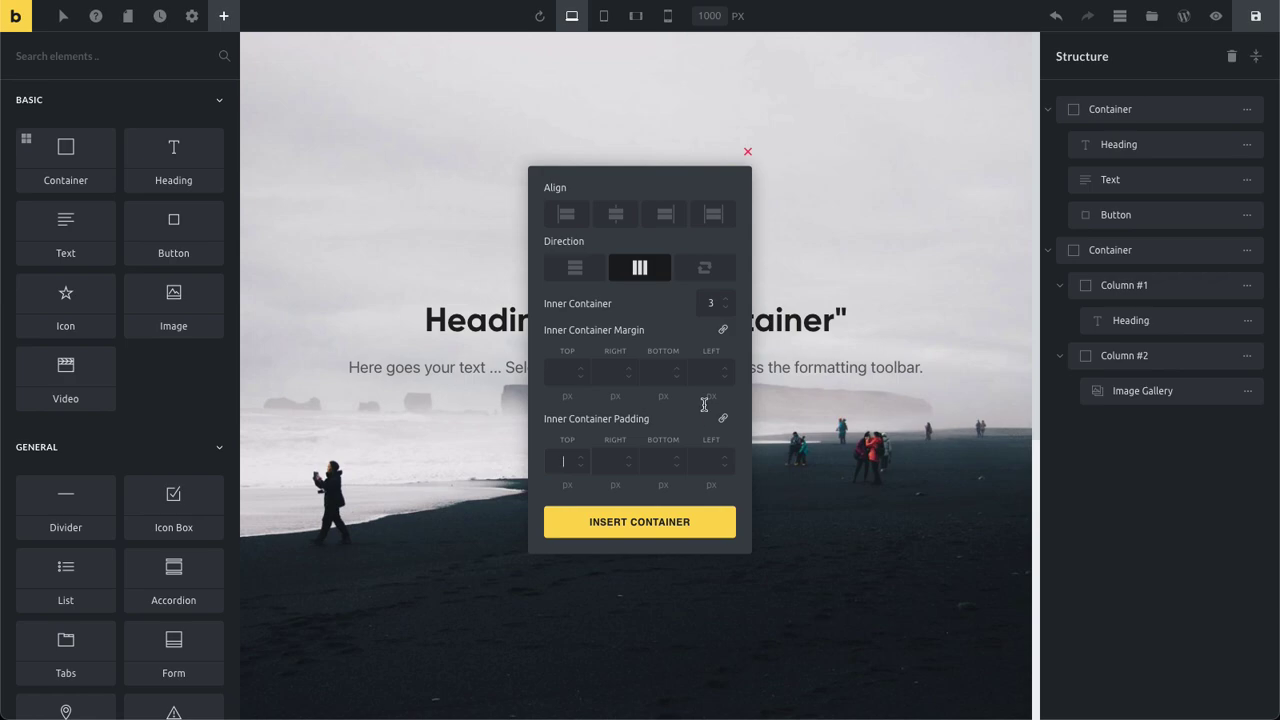
type("5")
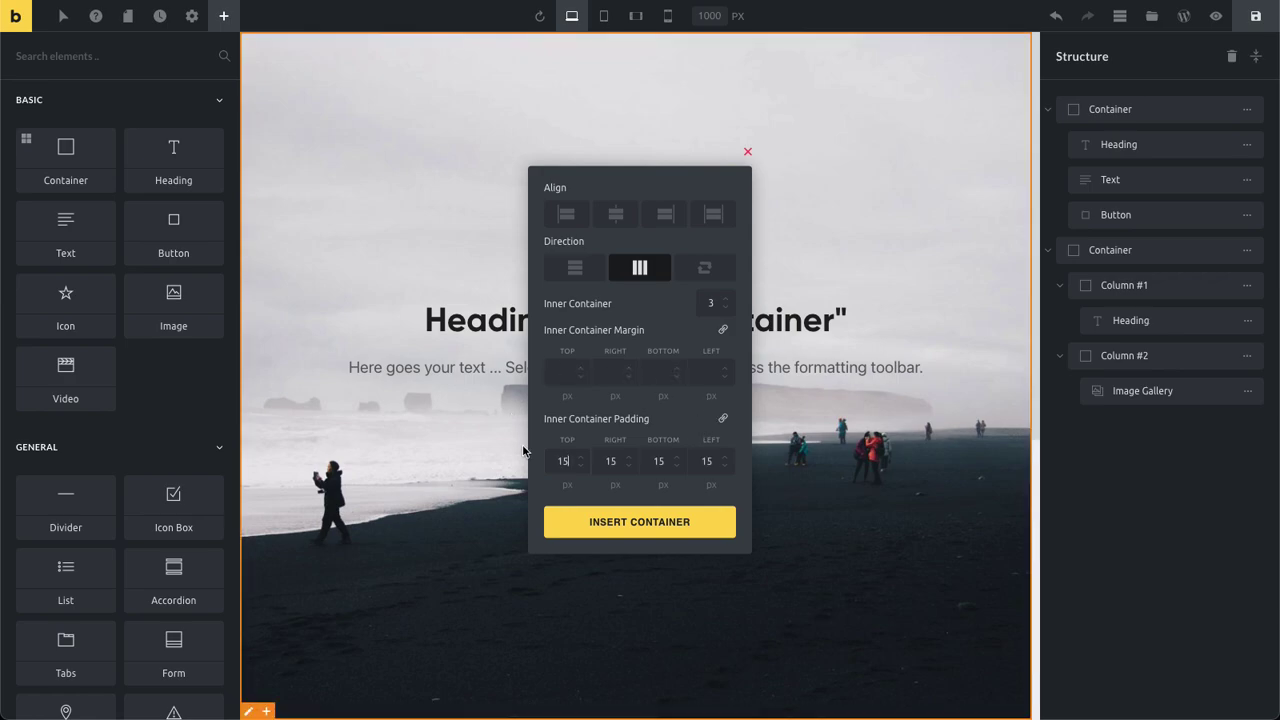
left_click(658, 527)
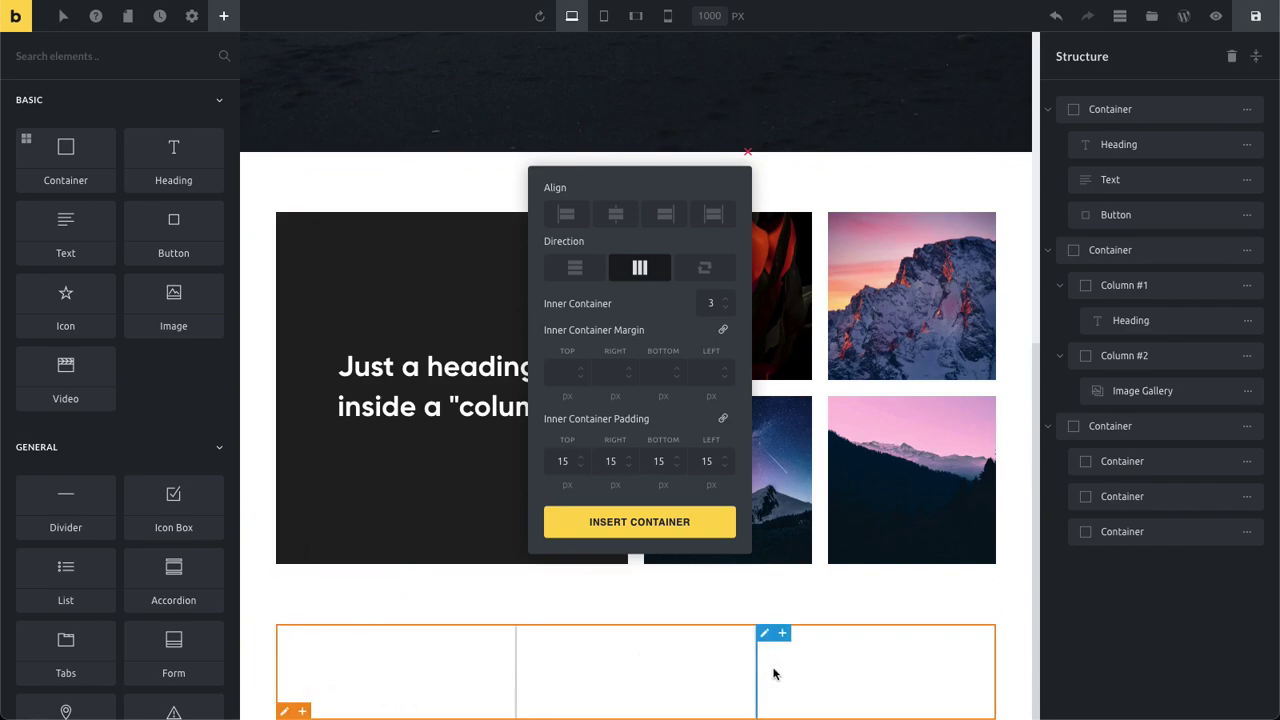
left_click(747, 153)
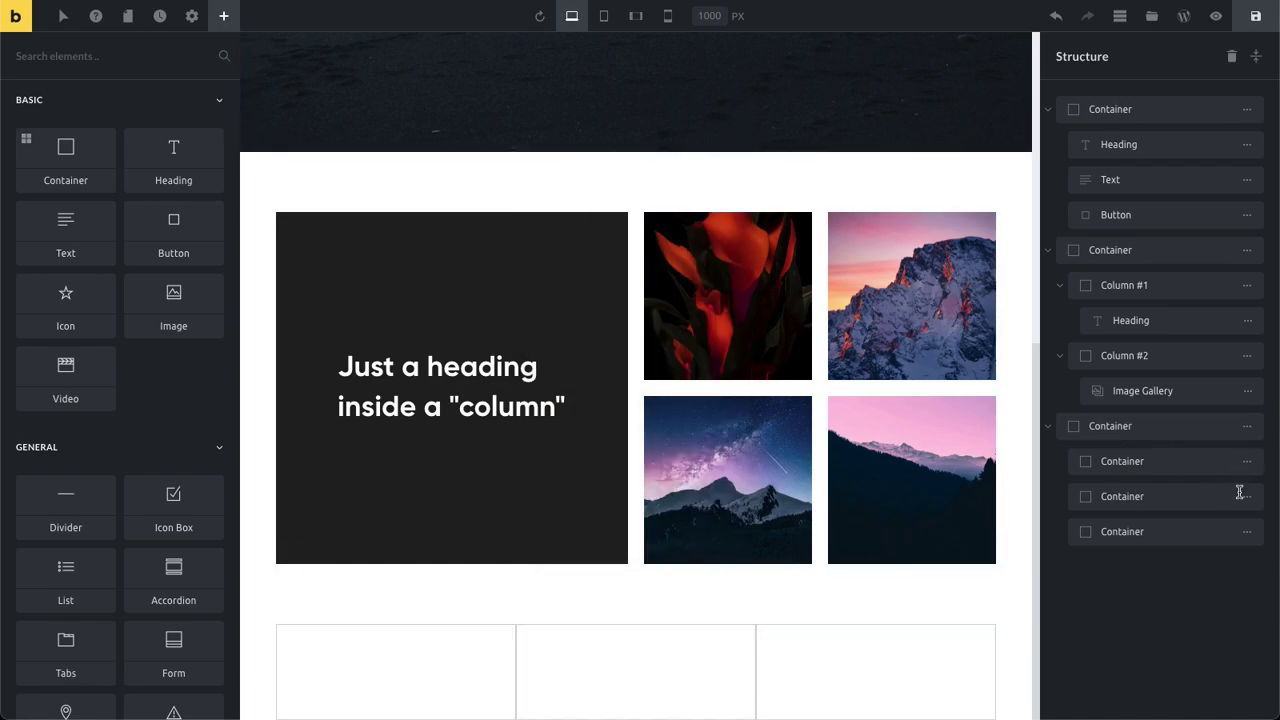
Delete the third Container and its three inner Containers from the structure tree.
mouse_move(1250, 540)
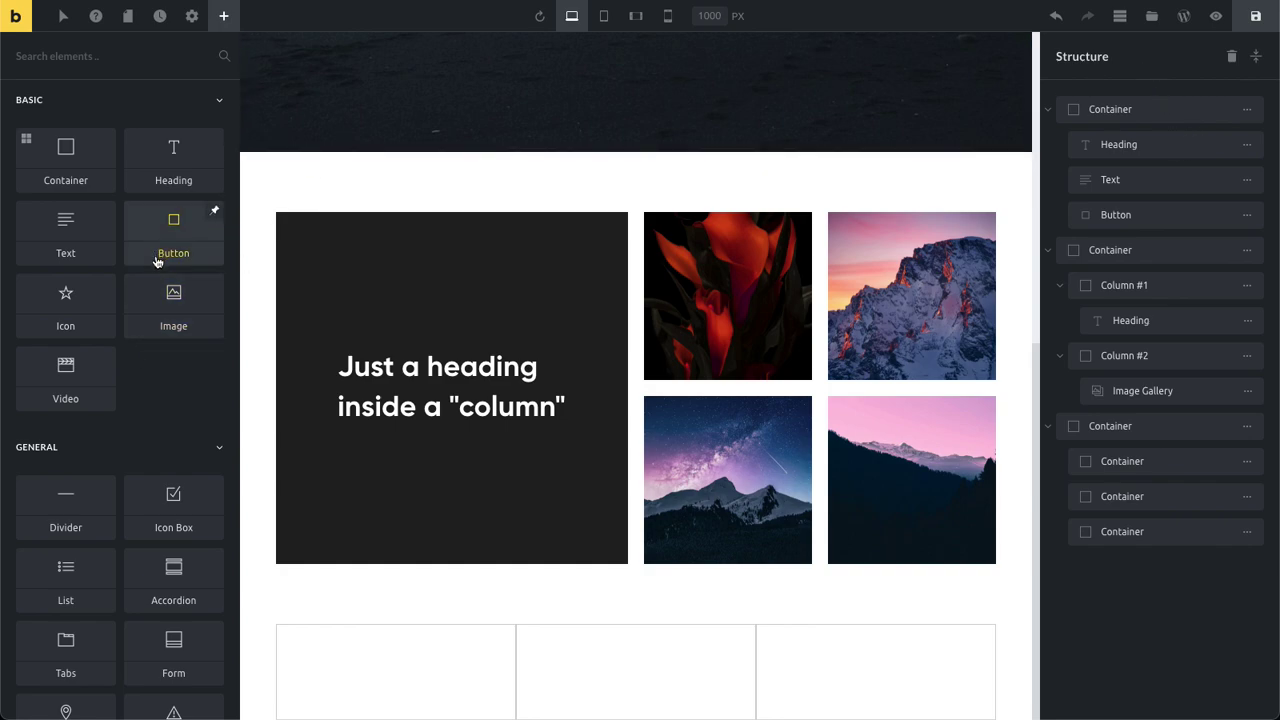
left_click(1168, 622)
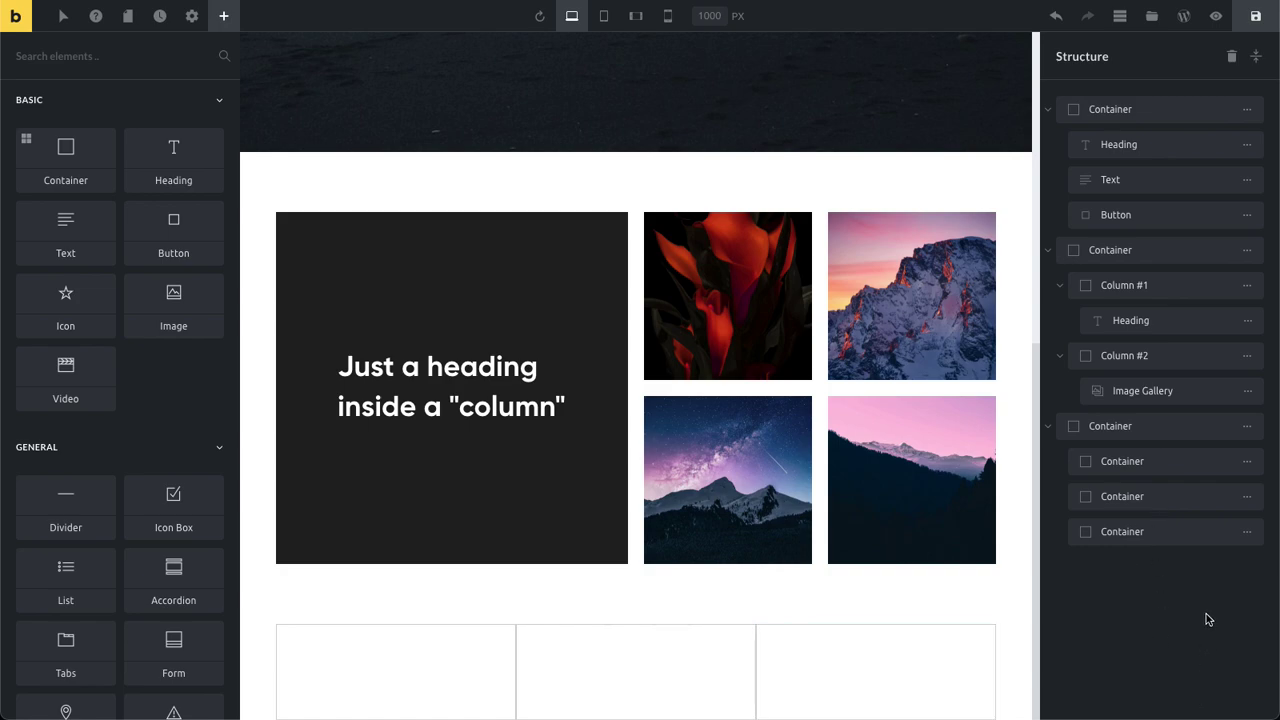
left_click(1248, 427)
left_click(1080, 425)
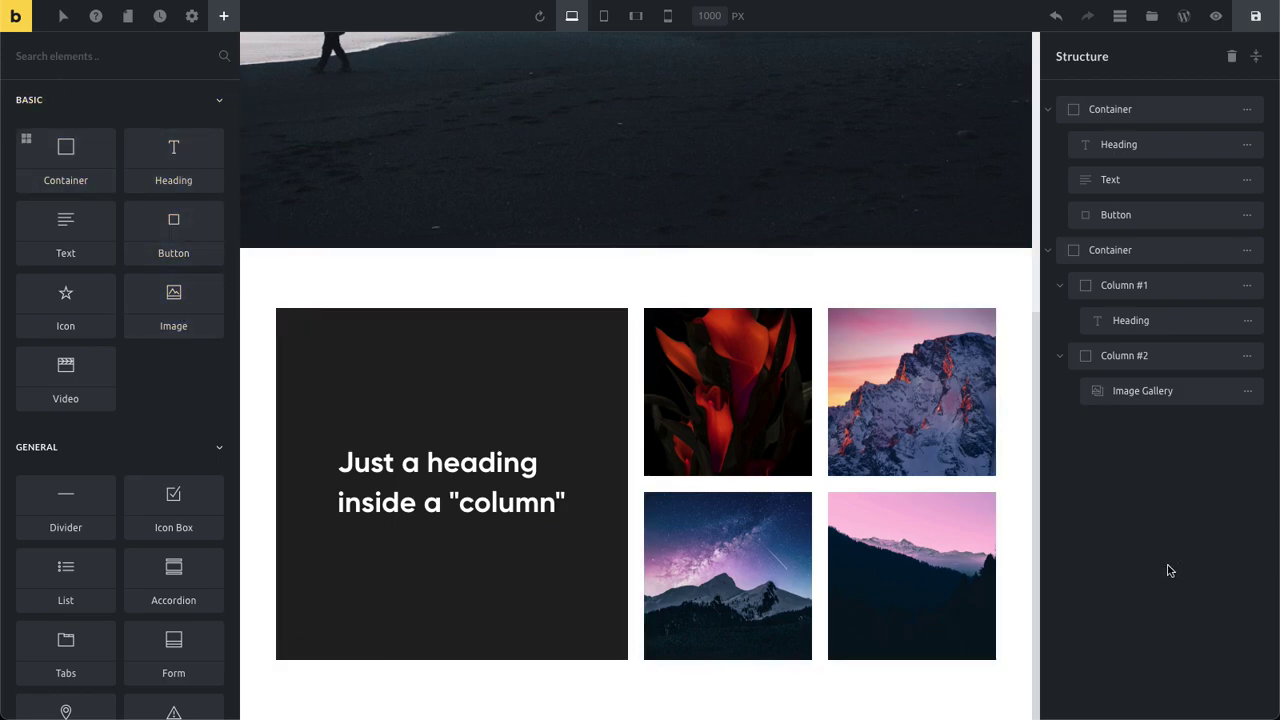
left_click(115, 57)
scroll(160, 397, "down", 8)
scroll(160, 400, "down", 5)
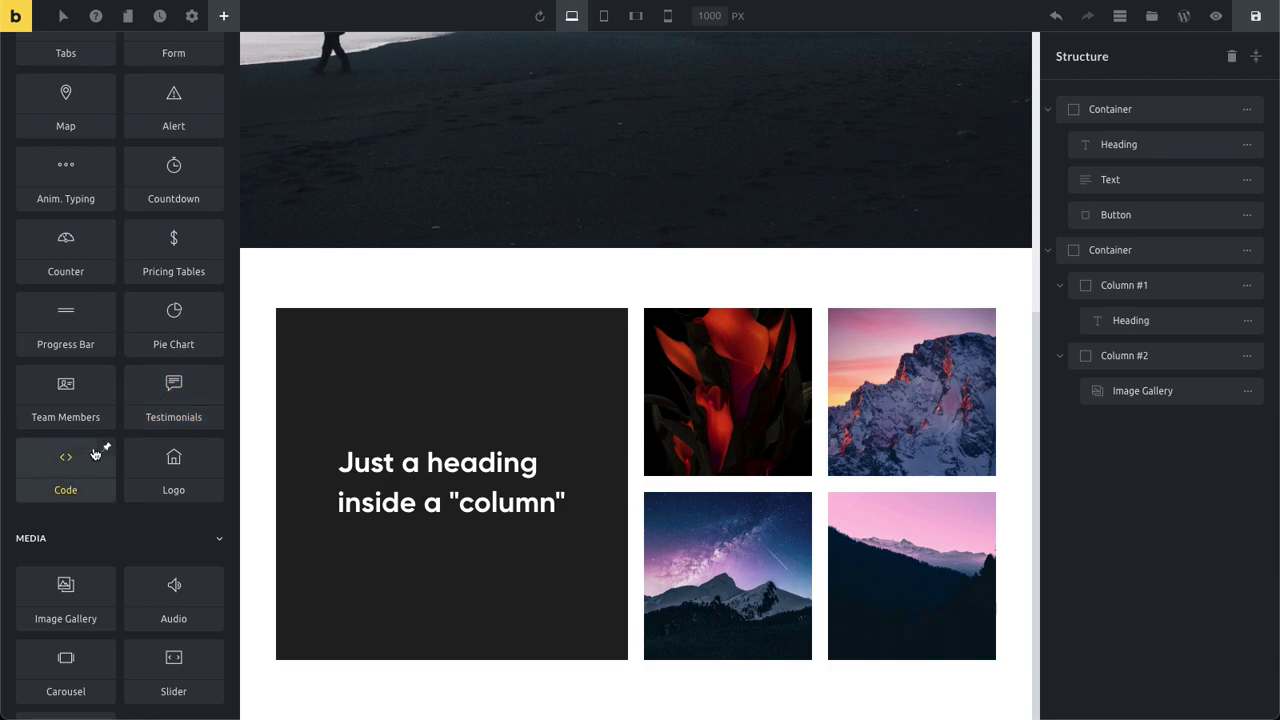
scroll(140, 440, "up", 13)
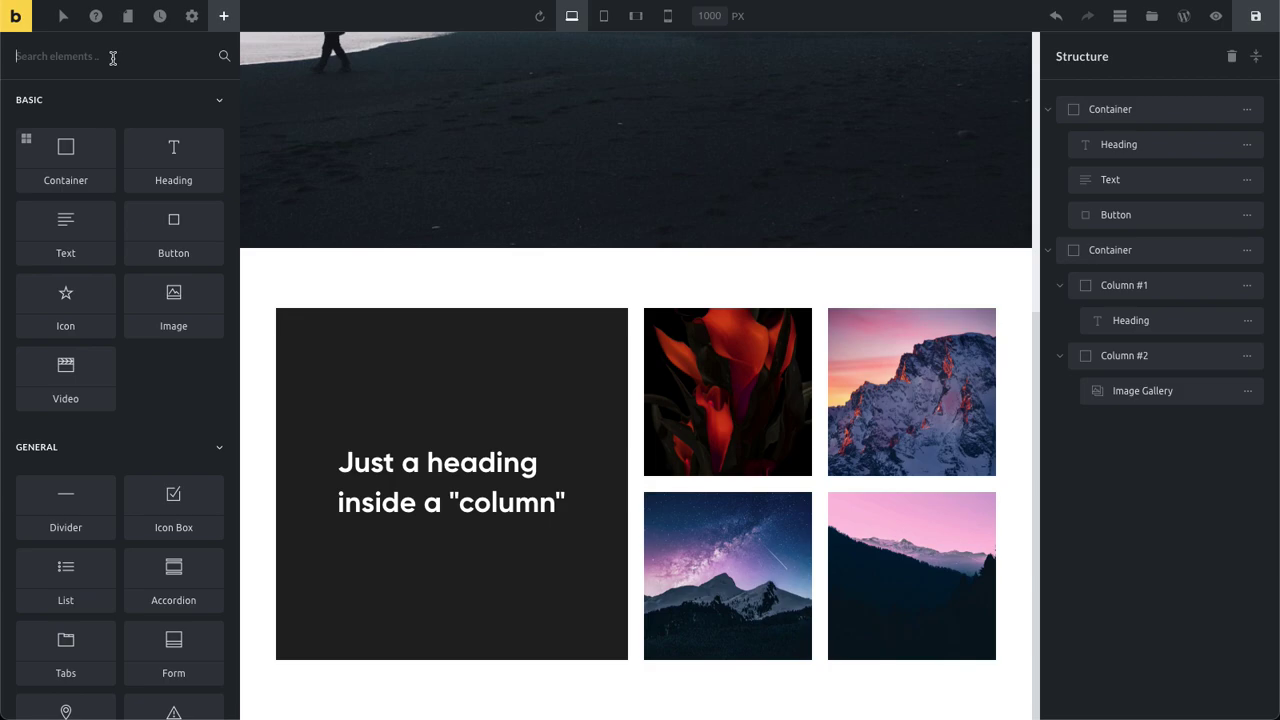
Search 'cod', add a Code element below the column section, and open its settings.
type("cod")
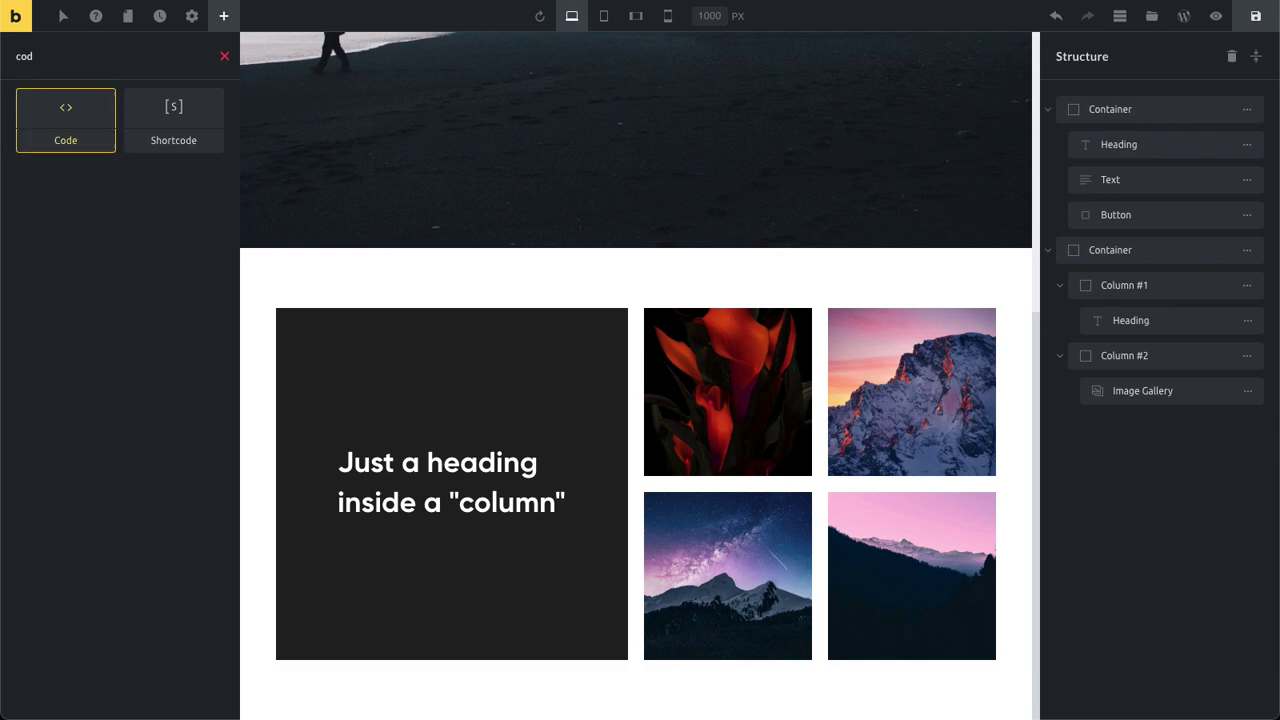
left_click(65, 120)
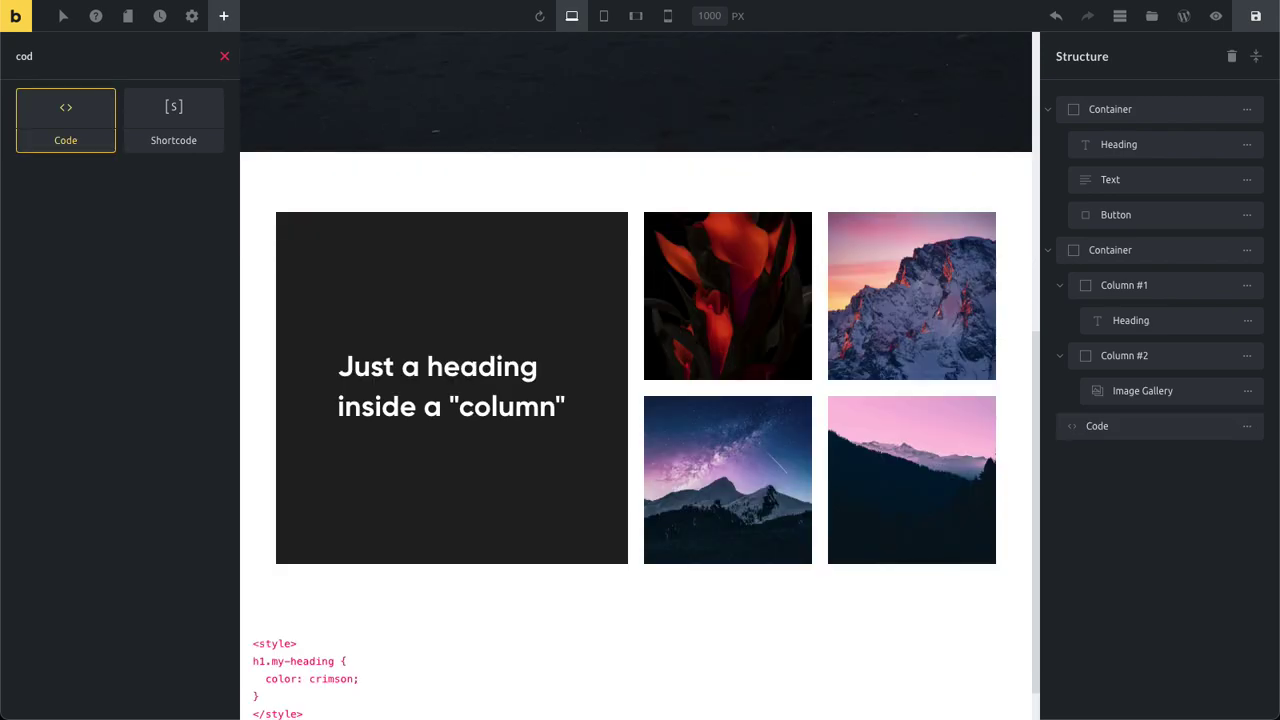
left_click(303, 692)
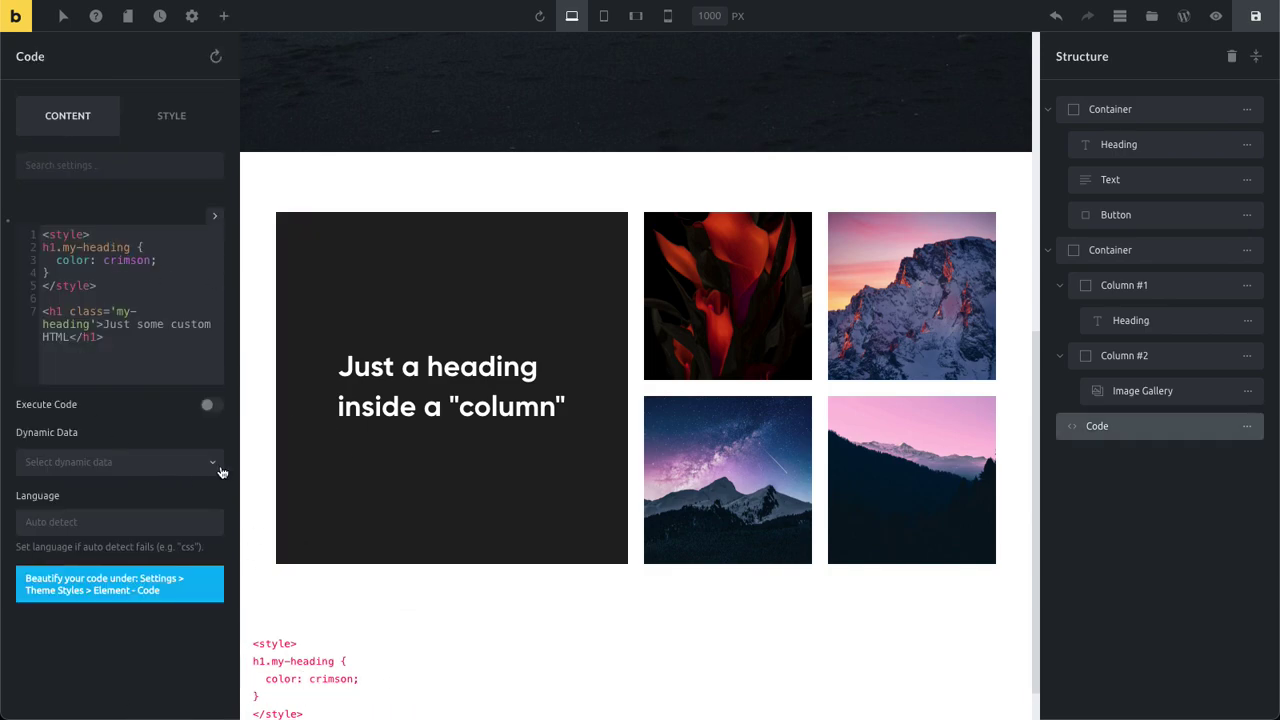
scroll(266, 517, "down", 1)
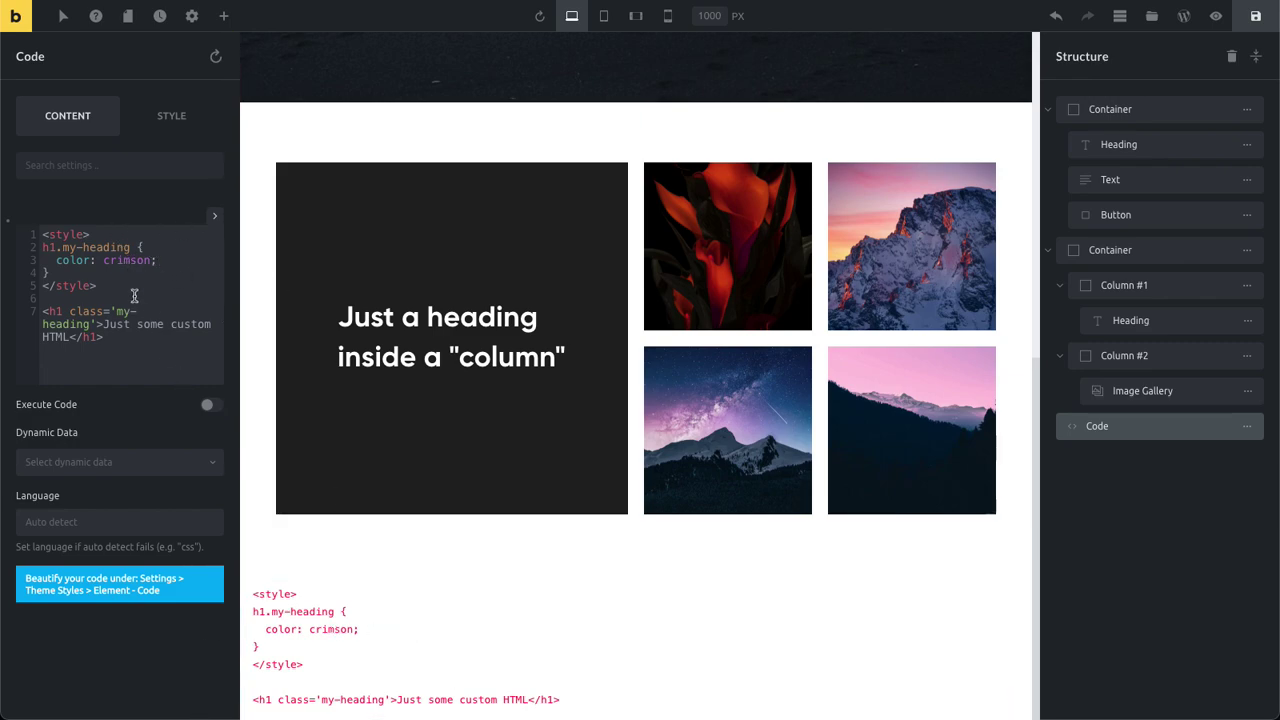
Expand the Code element's editor panel and review the style block and line 7 heading.
left_click(160, 253)
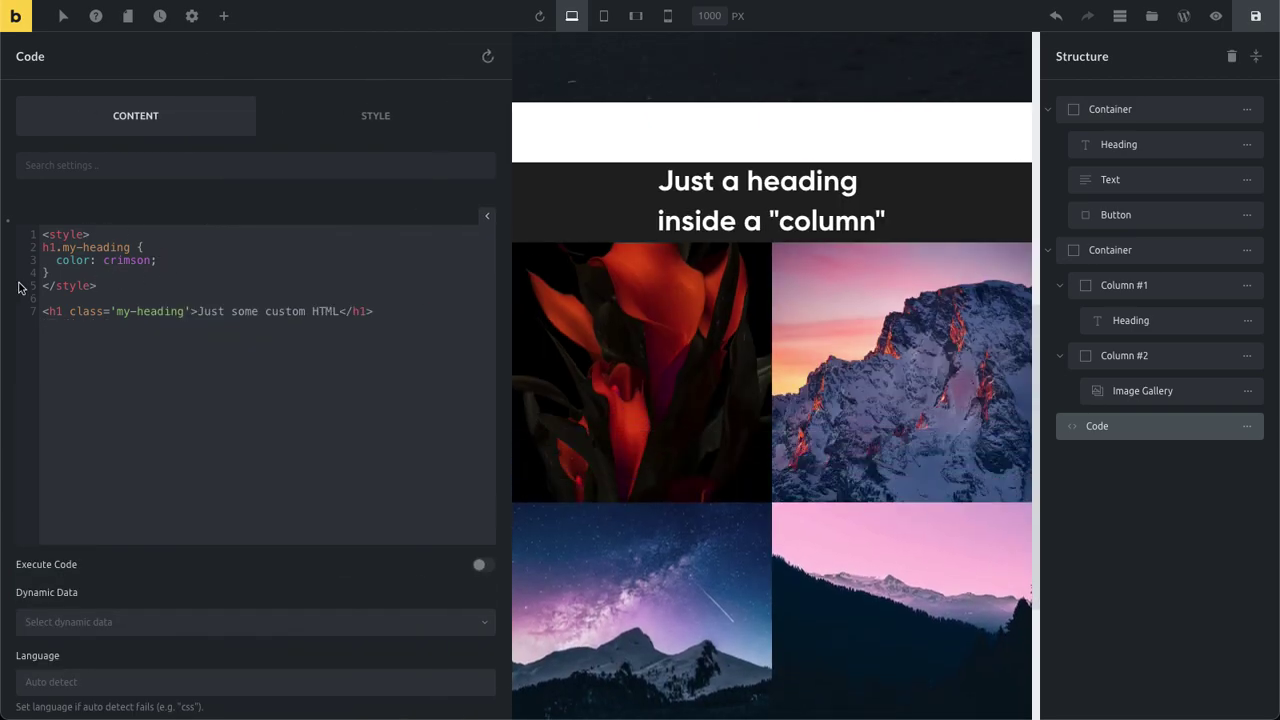
scroll(740, 517, "down", 2)
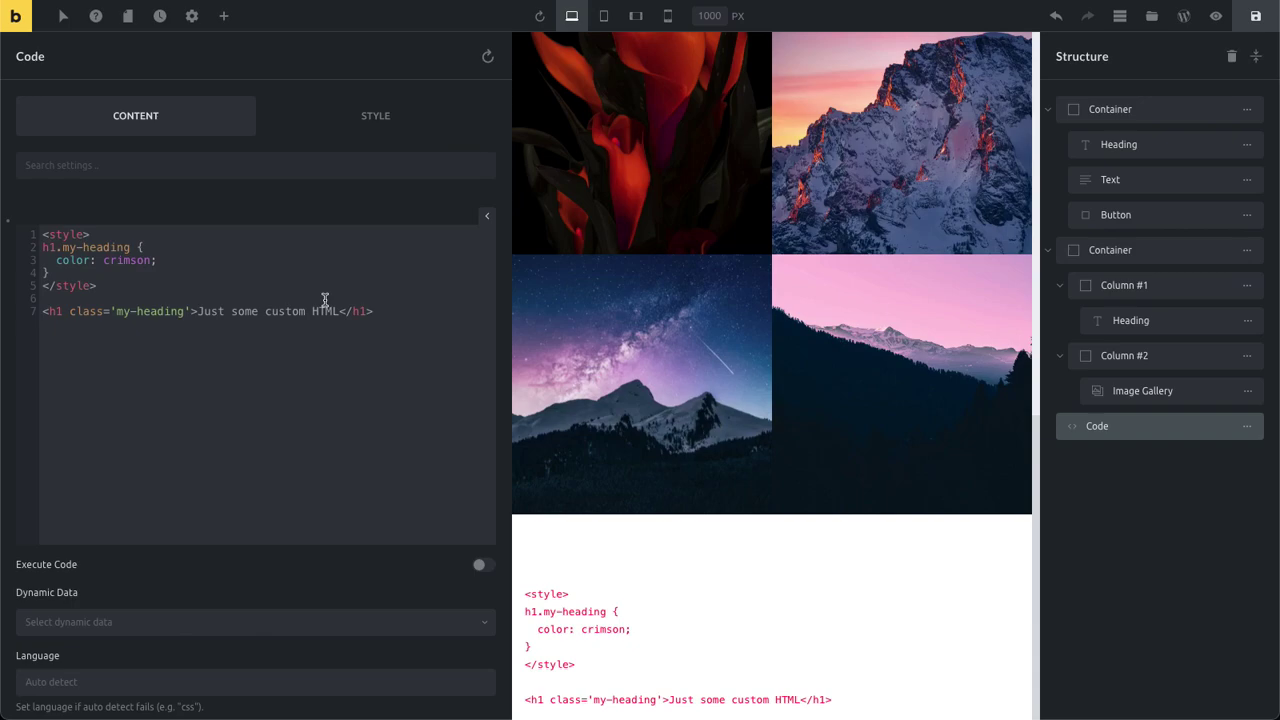
key("Home")
key("ctrl+shift+Home")
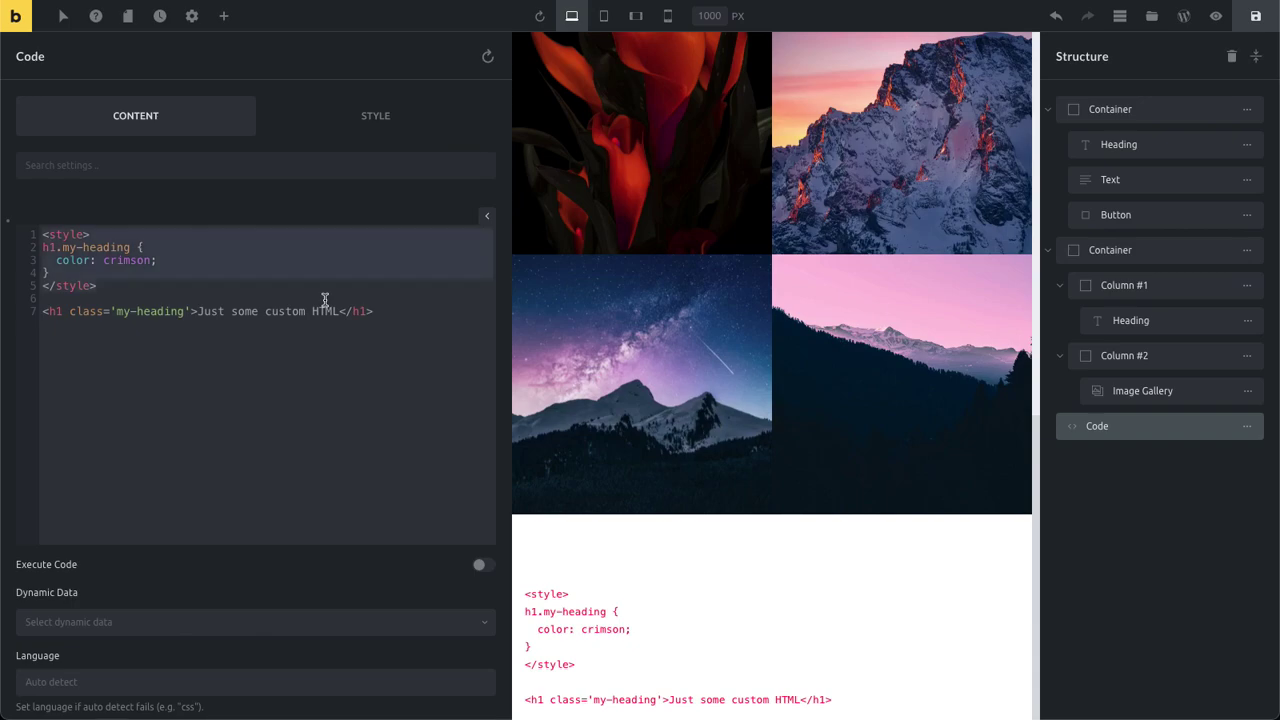
left_click(324, 299)
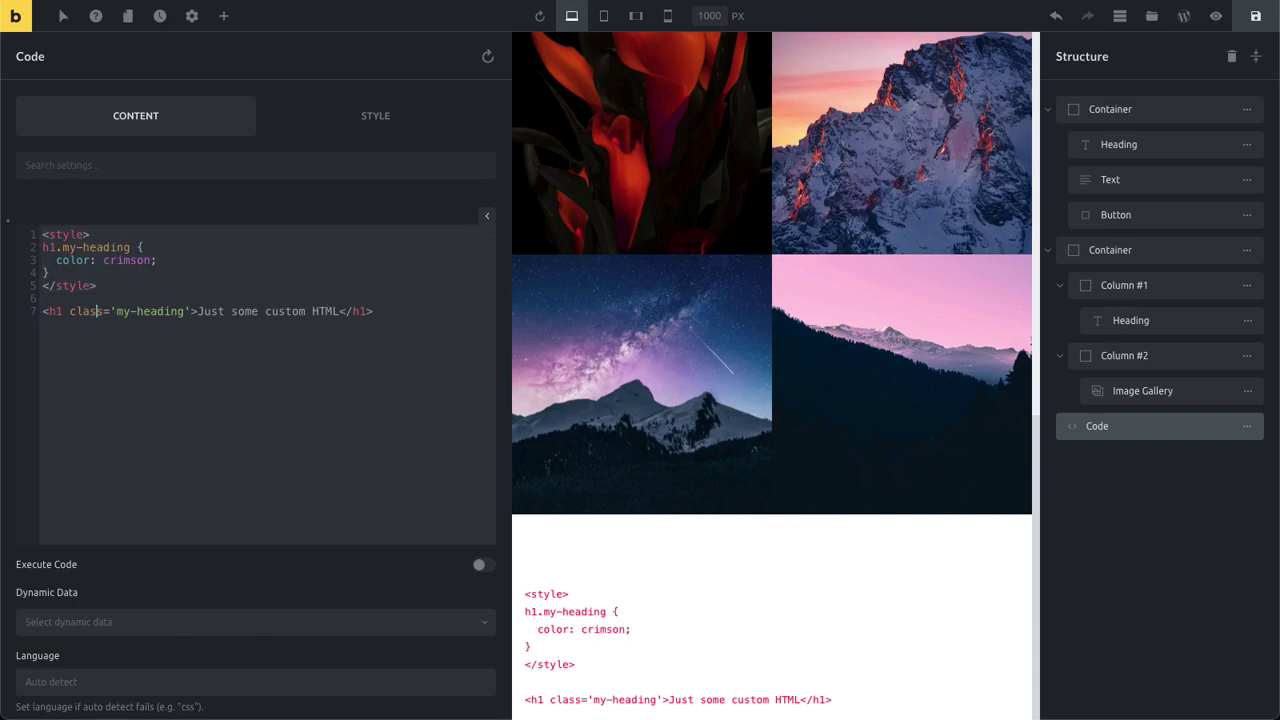
left_click(373, 311)
Turn on Execute Code and delete the 'Just some custom HTML' heading text on line 7.
left_click(58, 569)
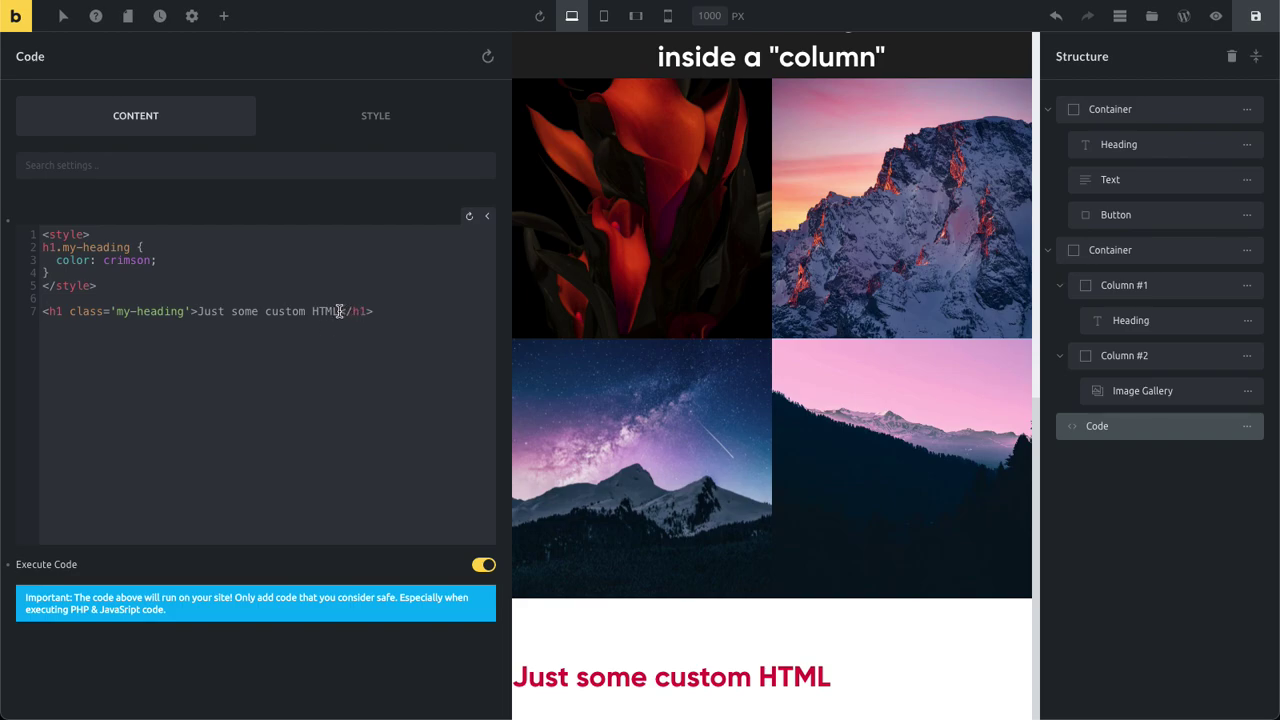
left_click_drag(339, 311, 197, 313)
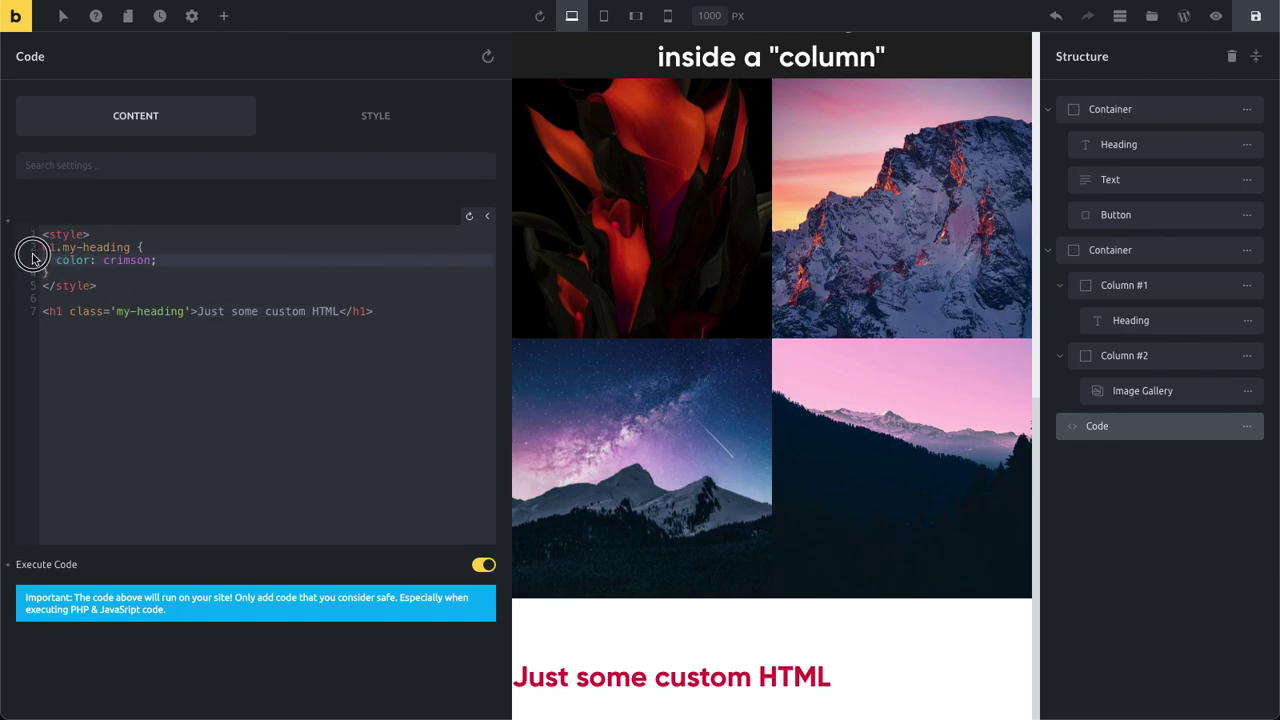
left_click(168, 259)
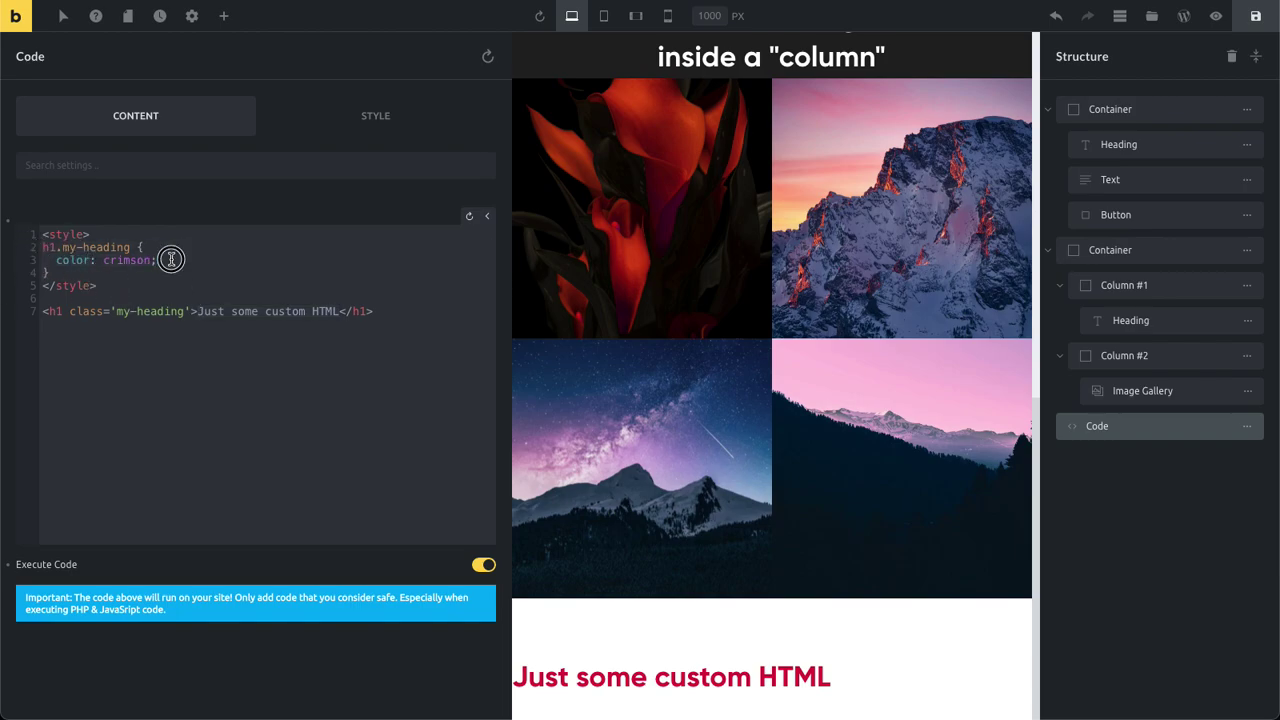
left_click(65, 256)
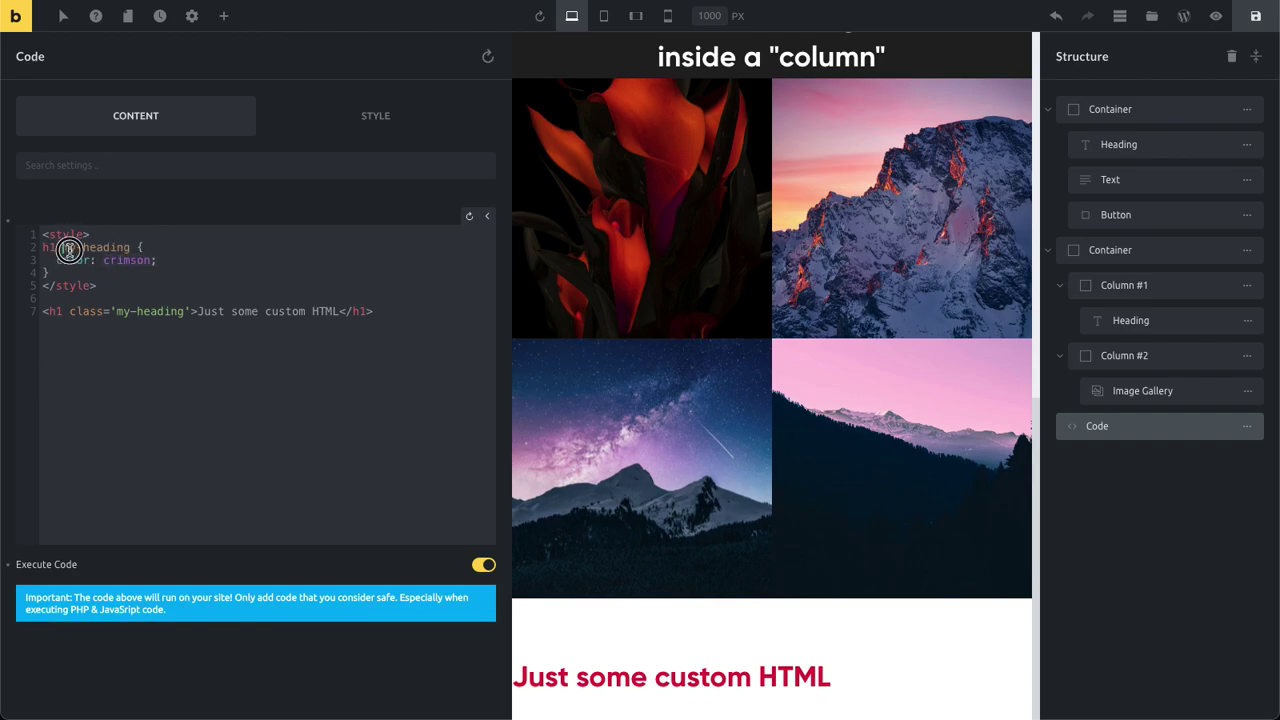
left_click_drag(185, 312, 115, 311)
left_click(205, 312)
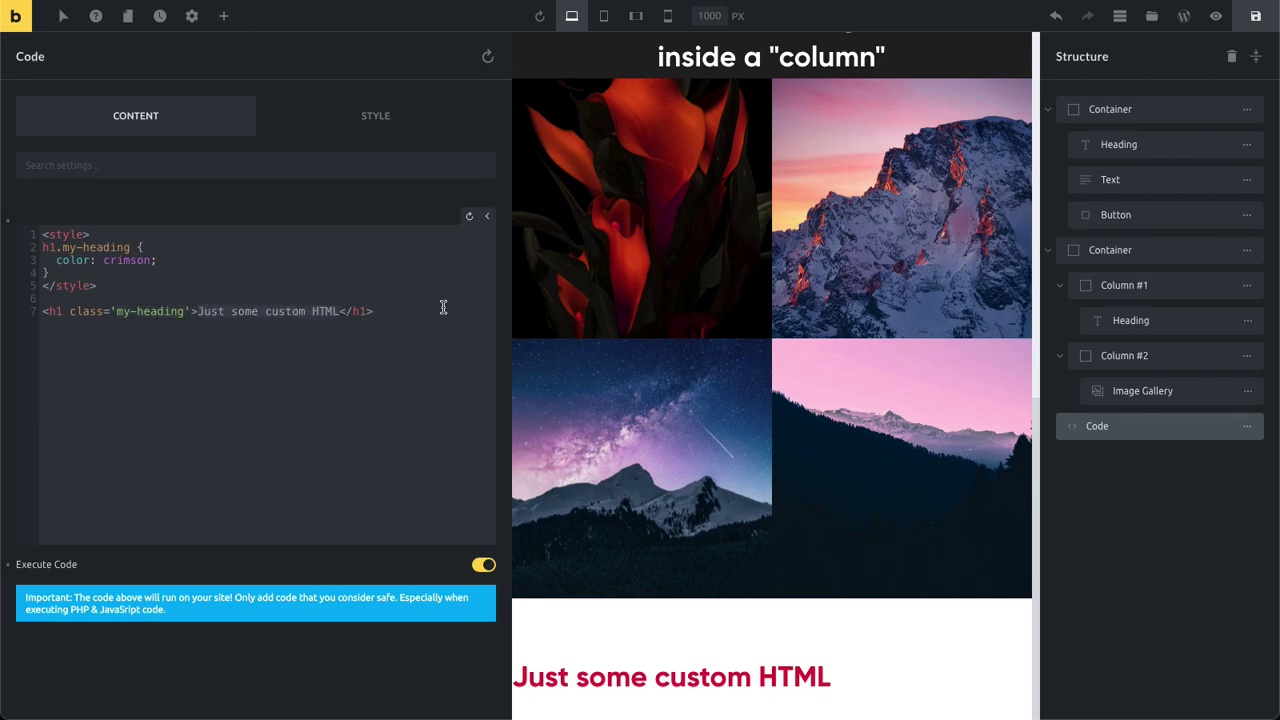
key("BackSpace")
Put <?php the_title(); ?> inside the h1 and run the code to show the page title.
type("<?php ")
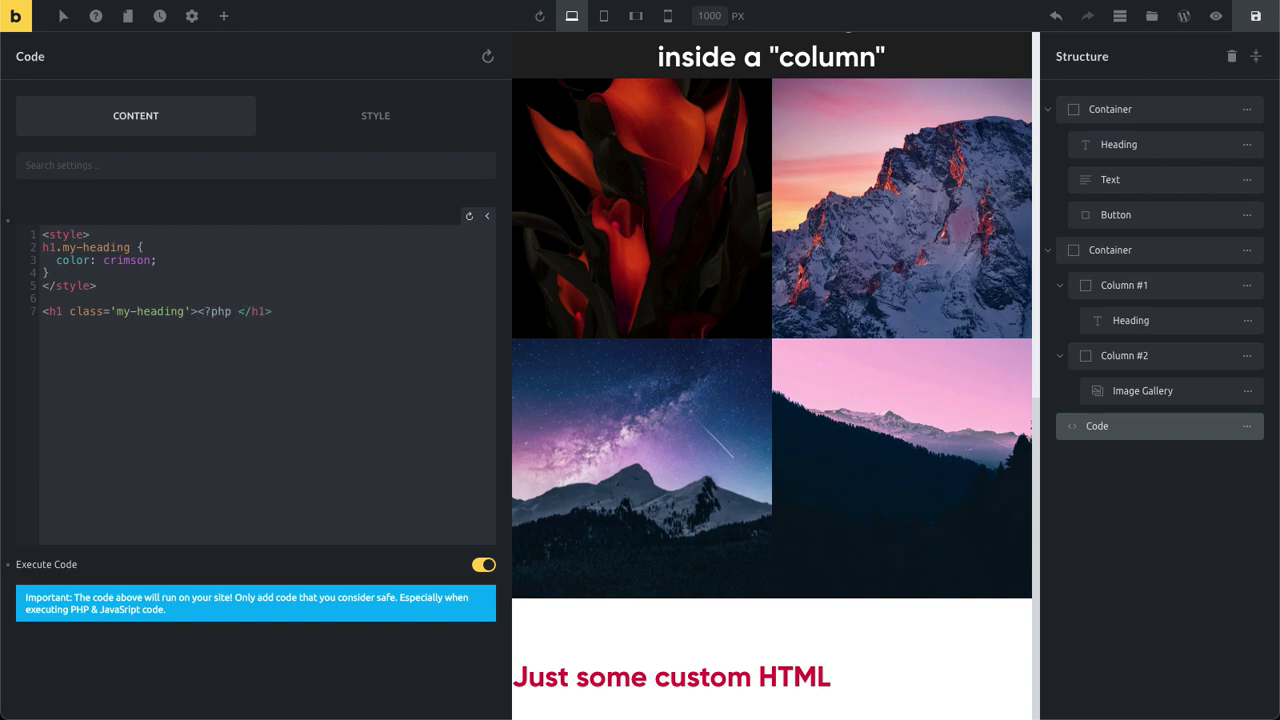
type("the_title(); ?>")
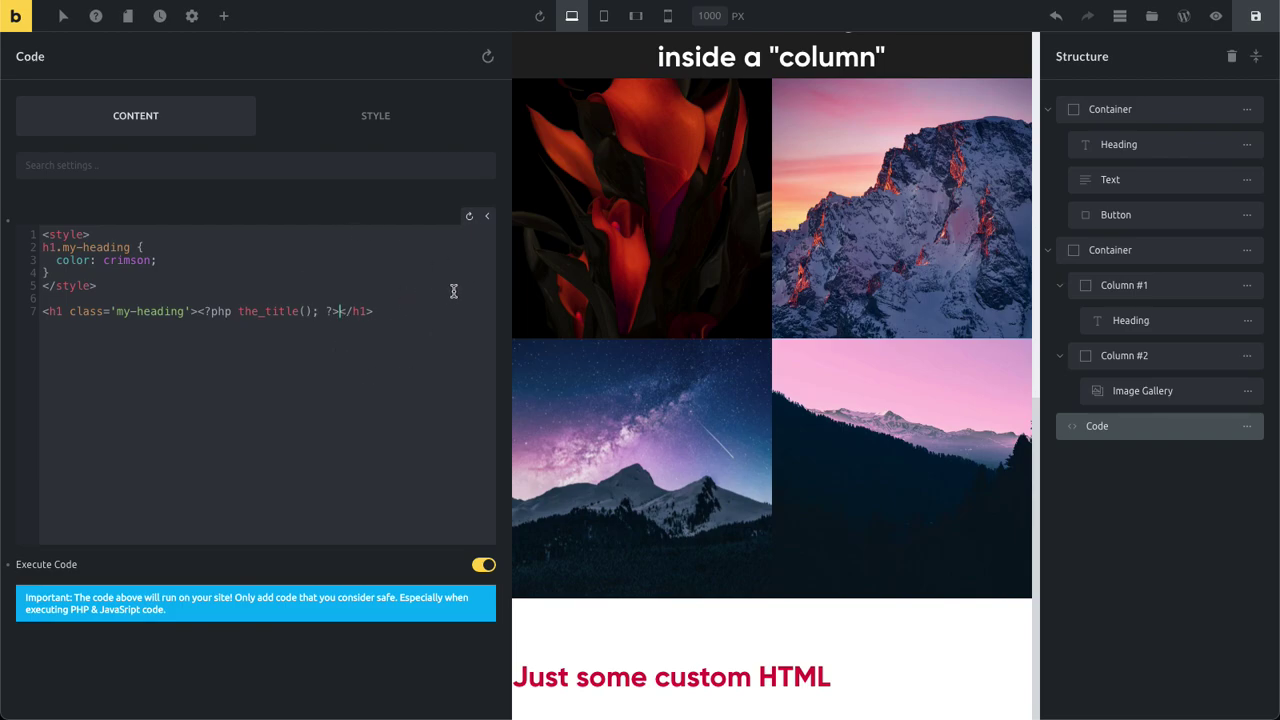
left_click(470, 218)
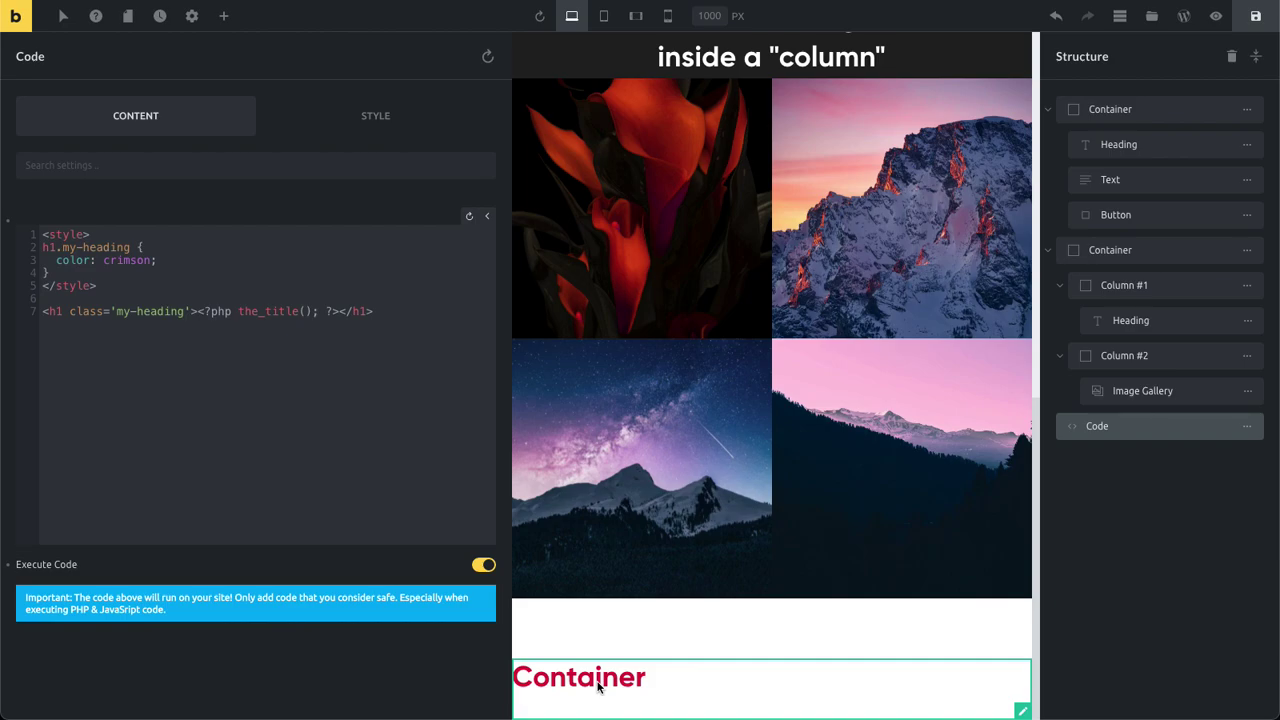
double_click(268, 312)
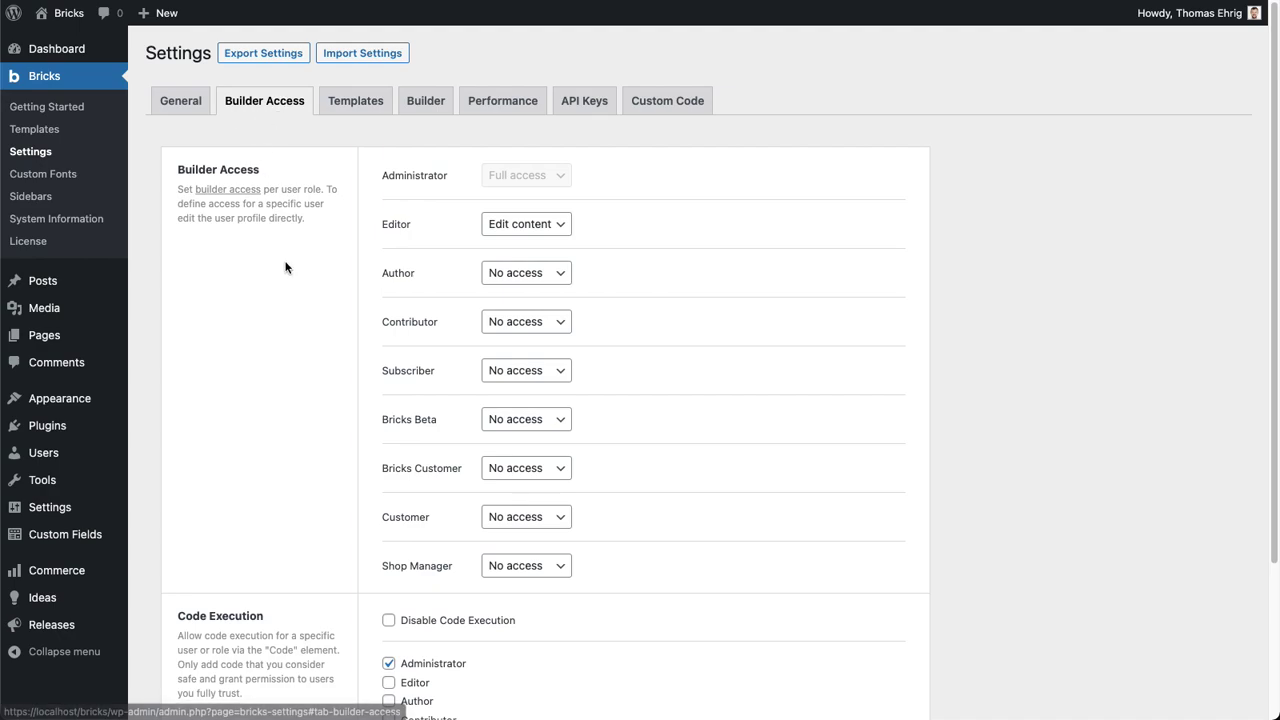
Scroll Bricks Settings down to the Code Execution setting and highlight its heading.
scroll(251, 421, "down", 5)
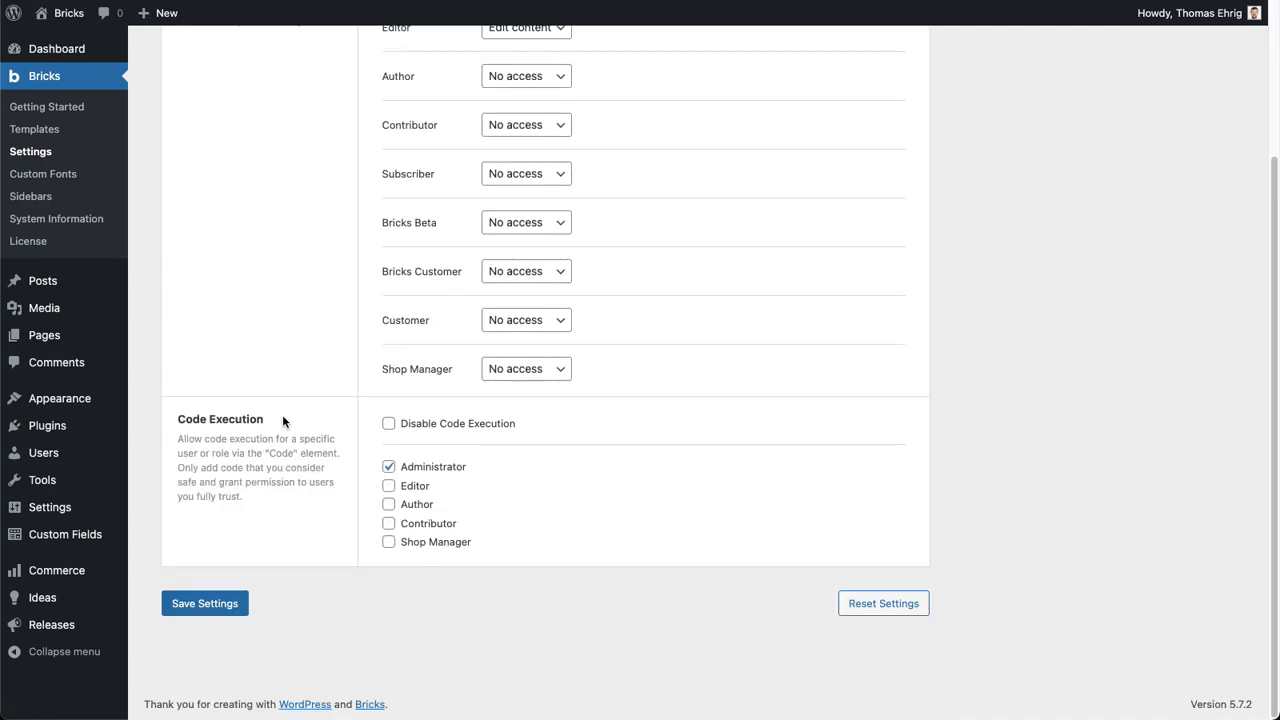
left_click_drag(282, 421, 177, 417)
left_click(291, 412)
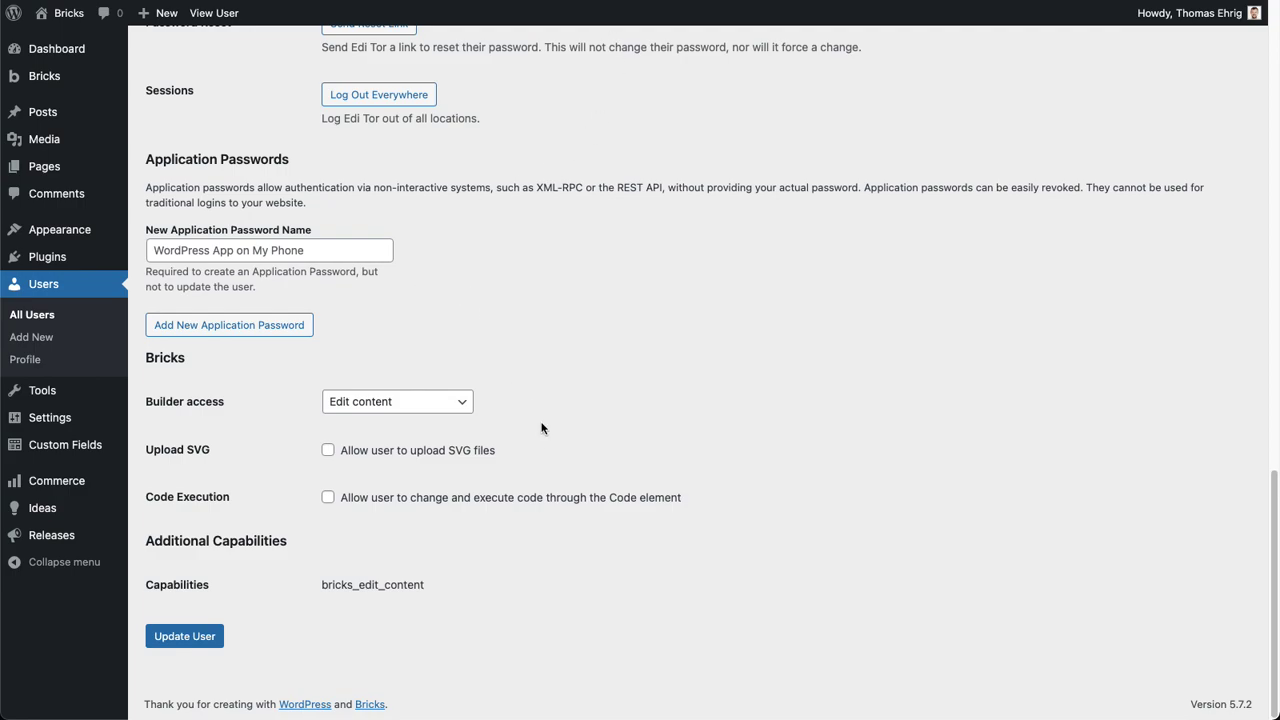
Keep the editor user's Builder access set to Edit content.
scroll(541, 428, "up", 15)
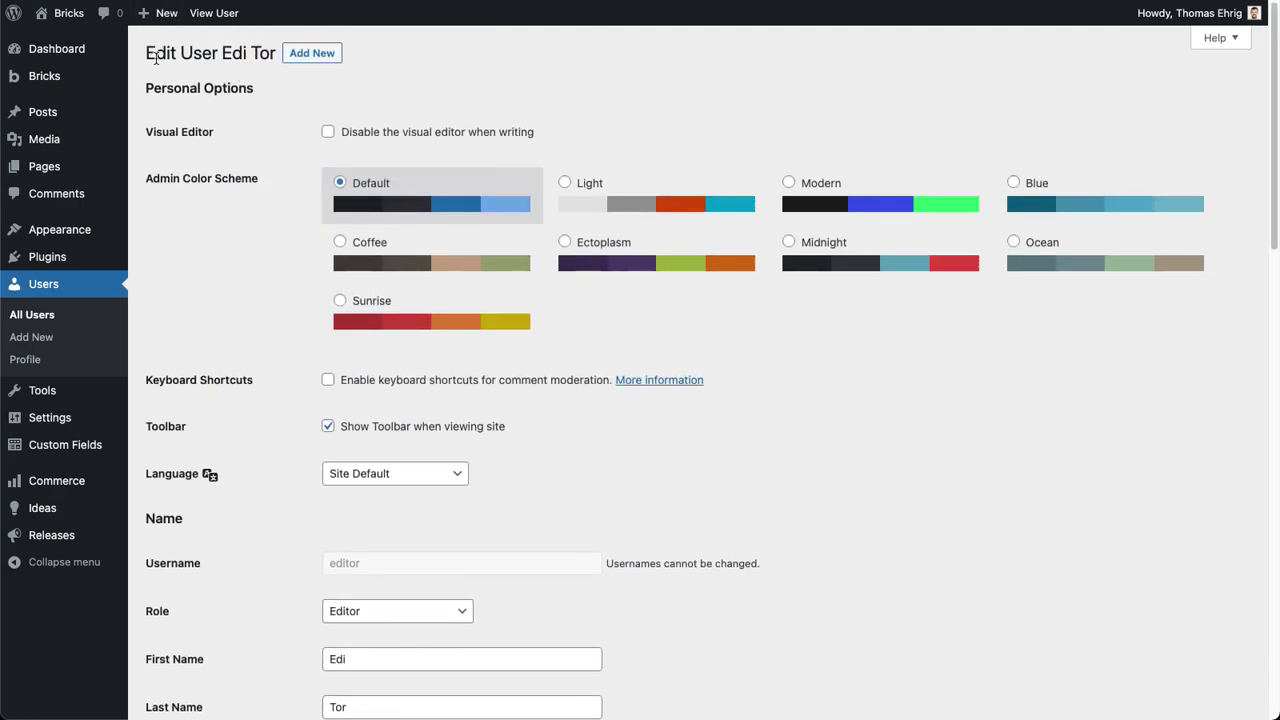
left_click_drag(155, 57, 244, 56)
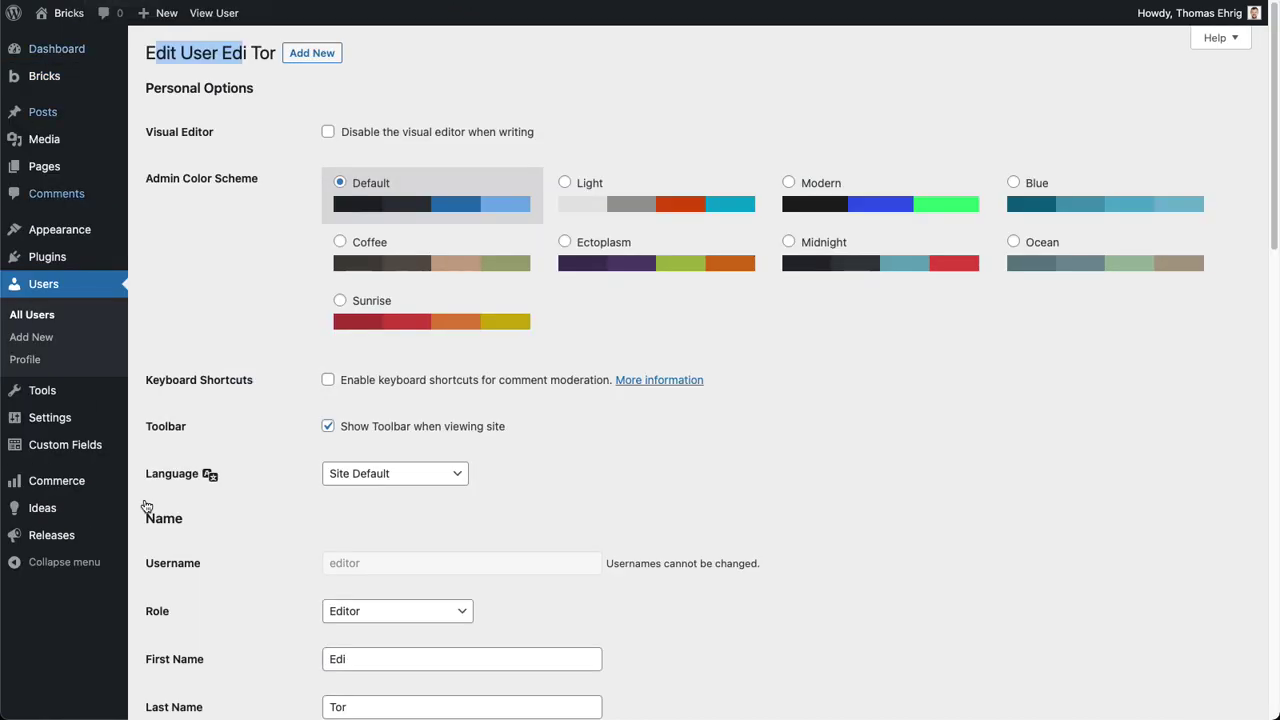
scroll(191, 549, "down", 15)
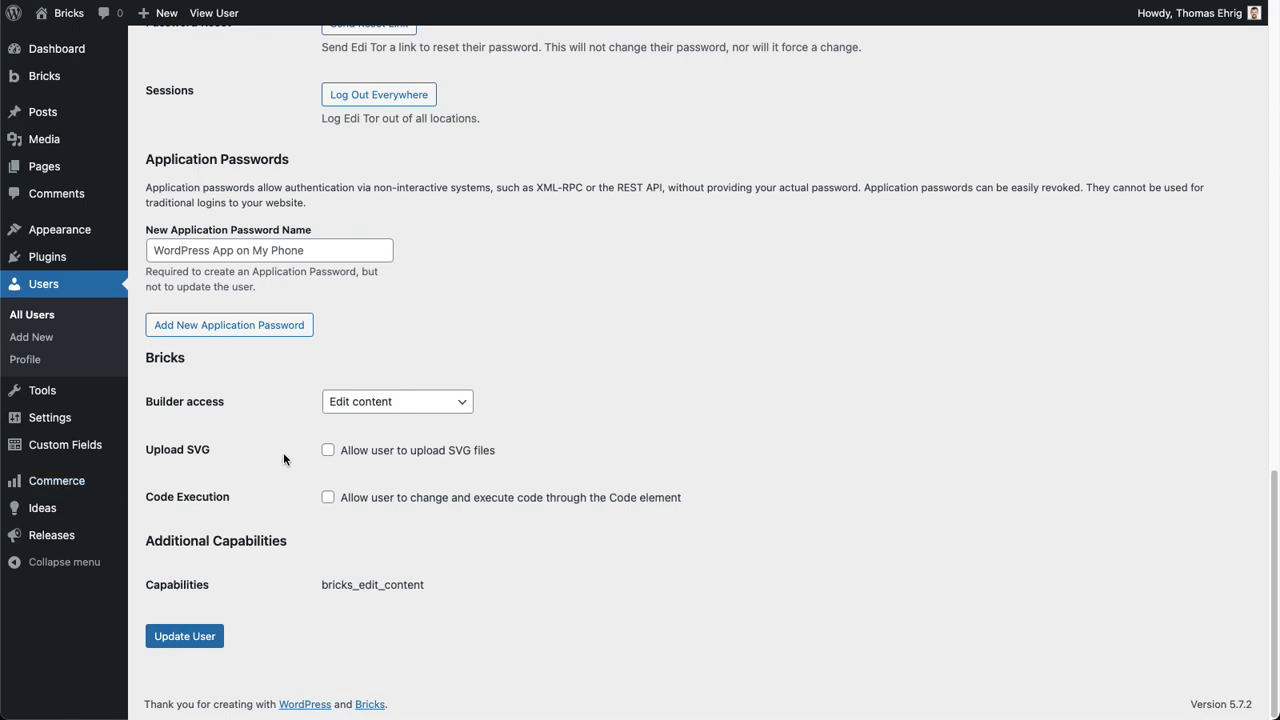
left_click_drag(235, 403, 147, 404)
left_click(400, 405)
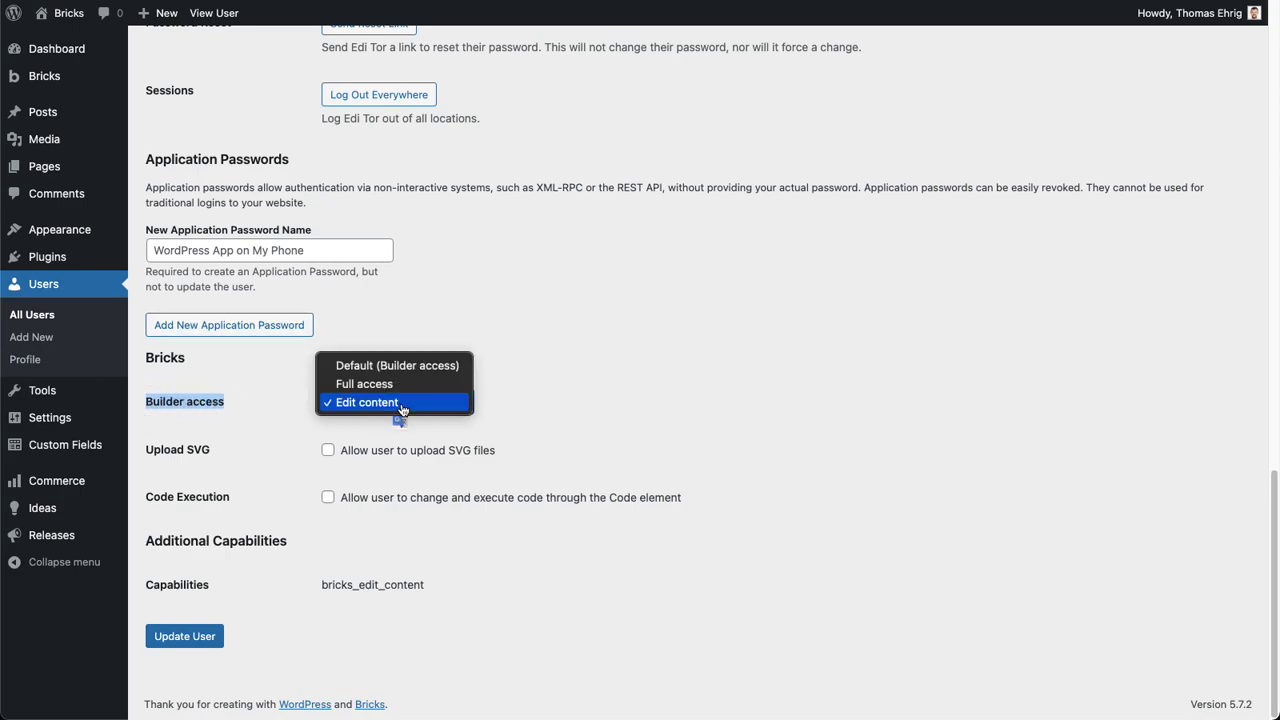
left_click(281, 378)
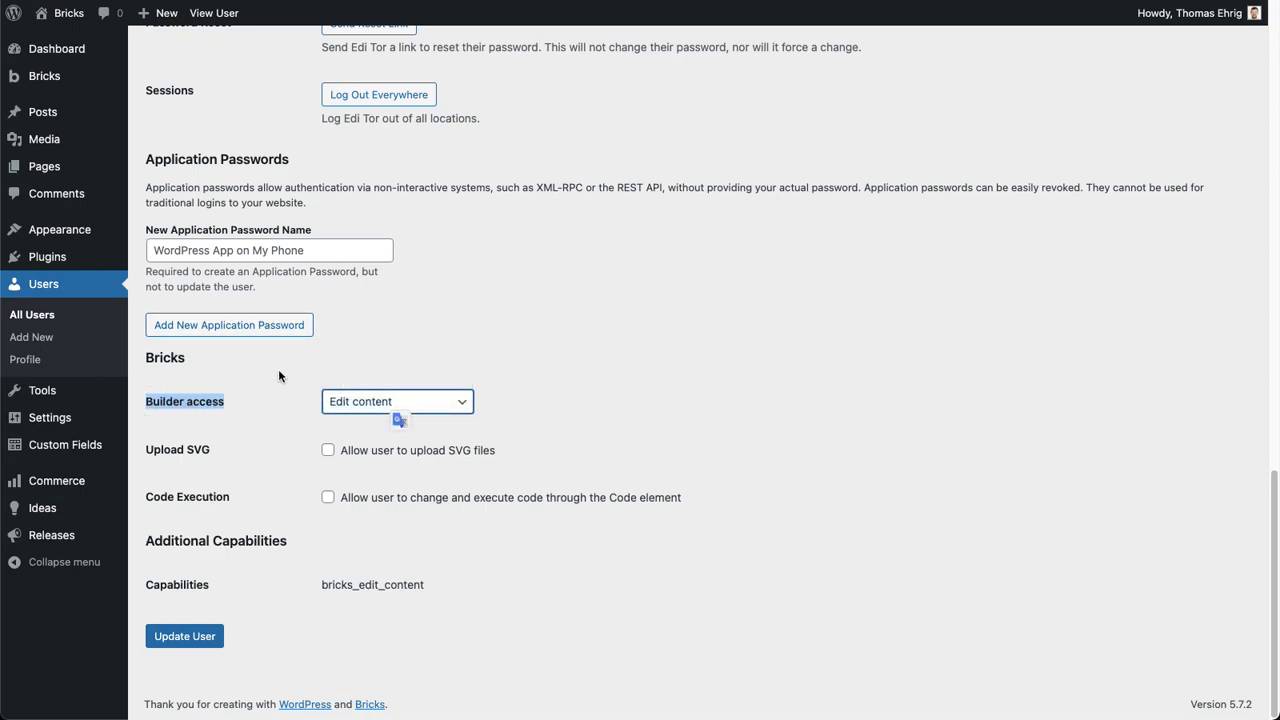
left_click(278, 369)
Tick and untick 'Allow user to change and execute code', leaving it disabled.
left_click_drag(230, 450, 148, 460)
left_click(212, 424)
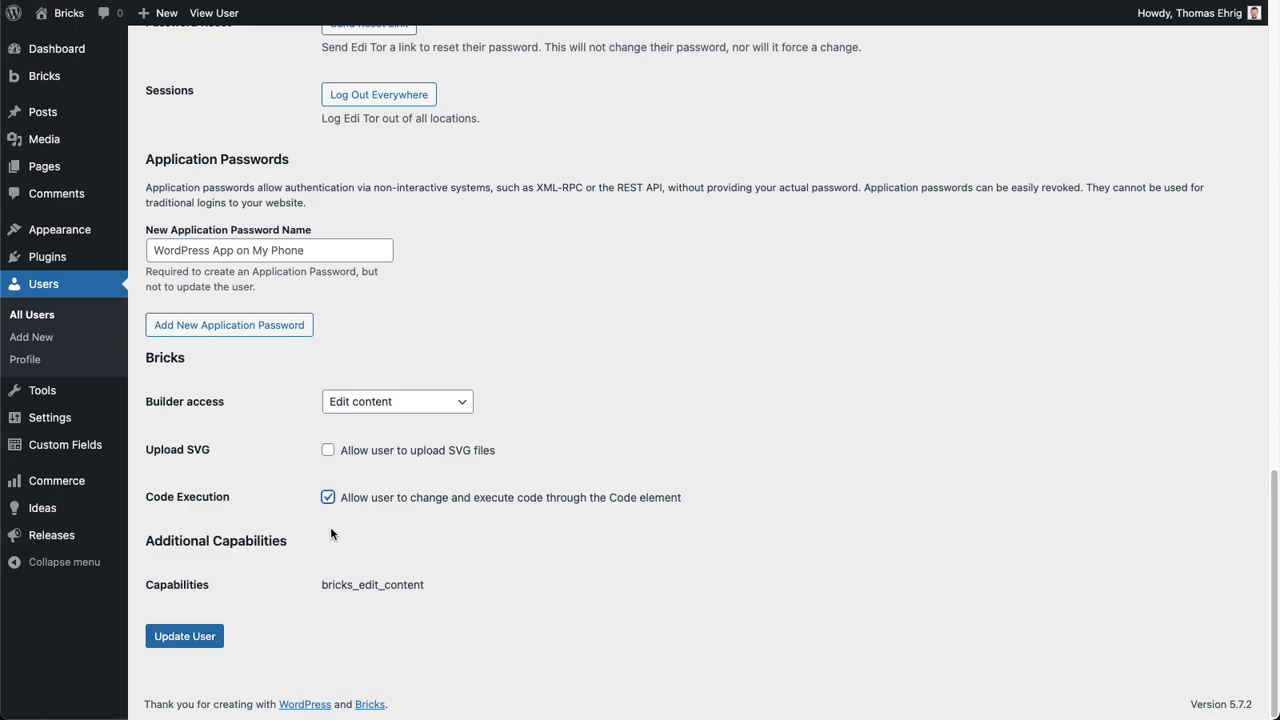
left_click(328, 497)
left_click(328, 497)
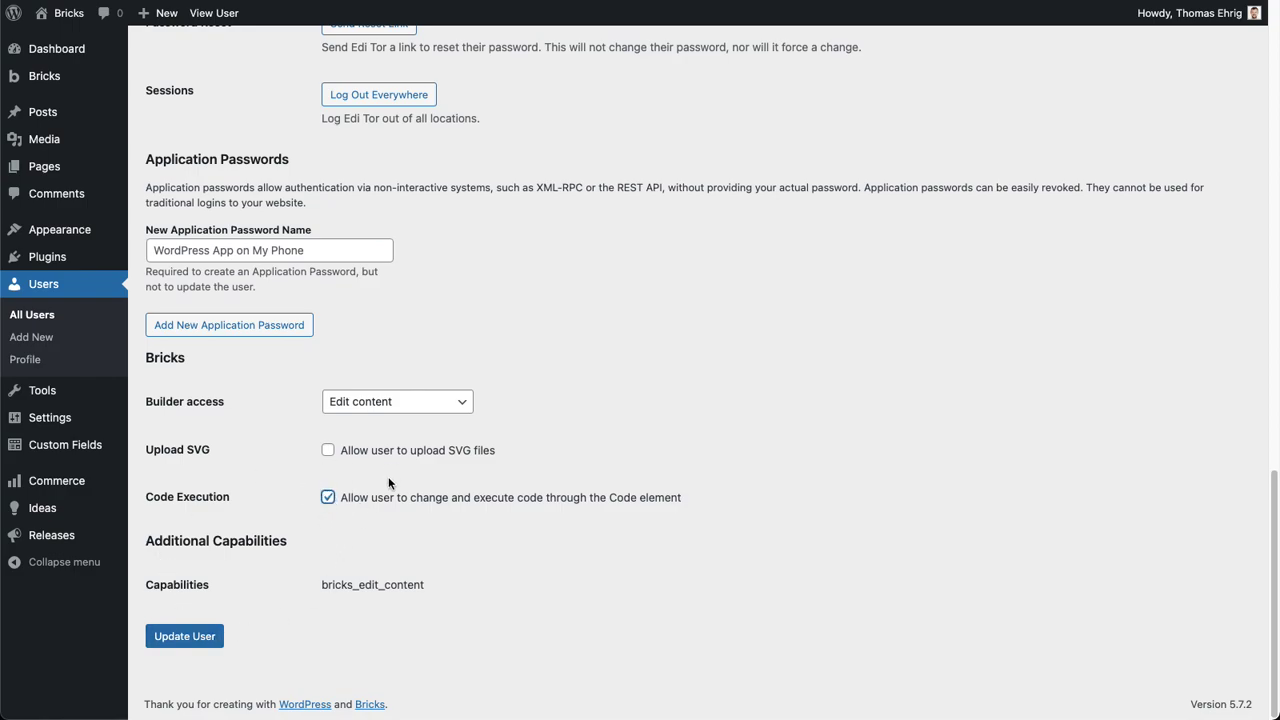
left_click(330, 499)
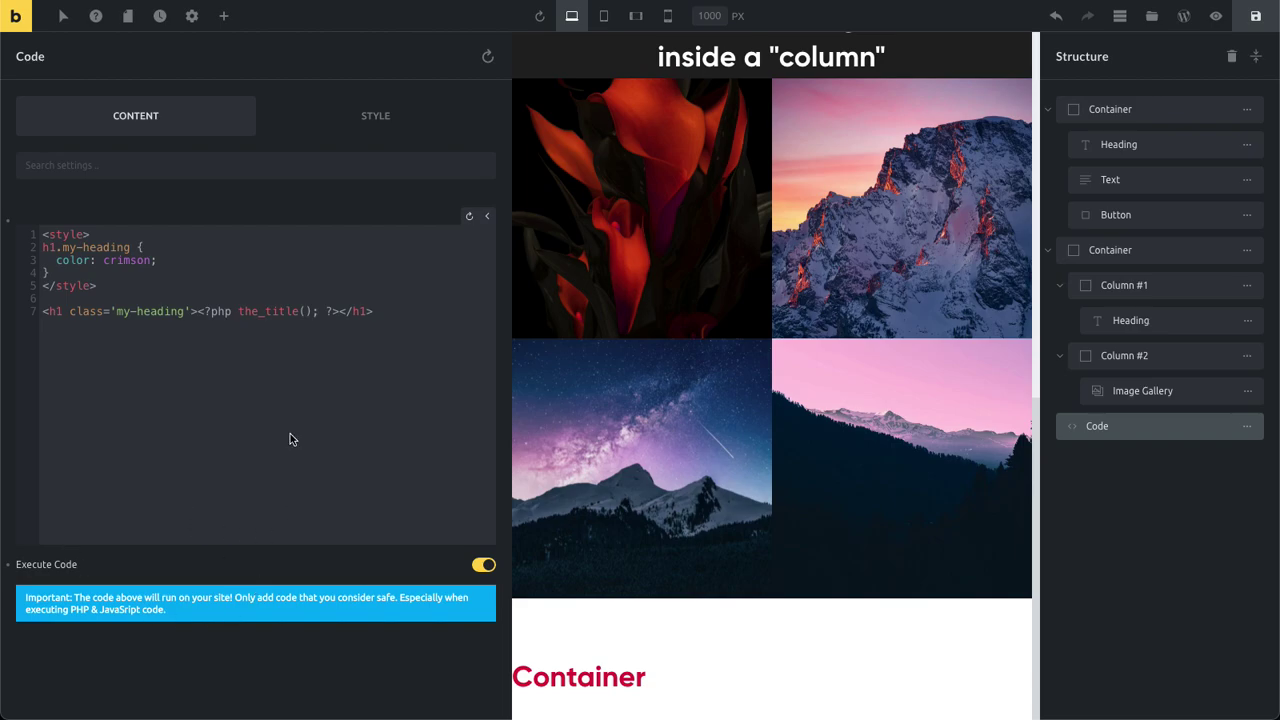
Highlight the_title() in the code, collapse the code editor, and bring up the Elements library.
left_click(374, 311)
left_click_drag(238, 307, 311, 307)
left_click(319, 311)
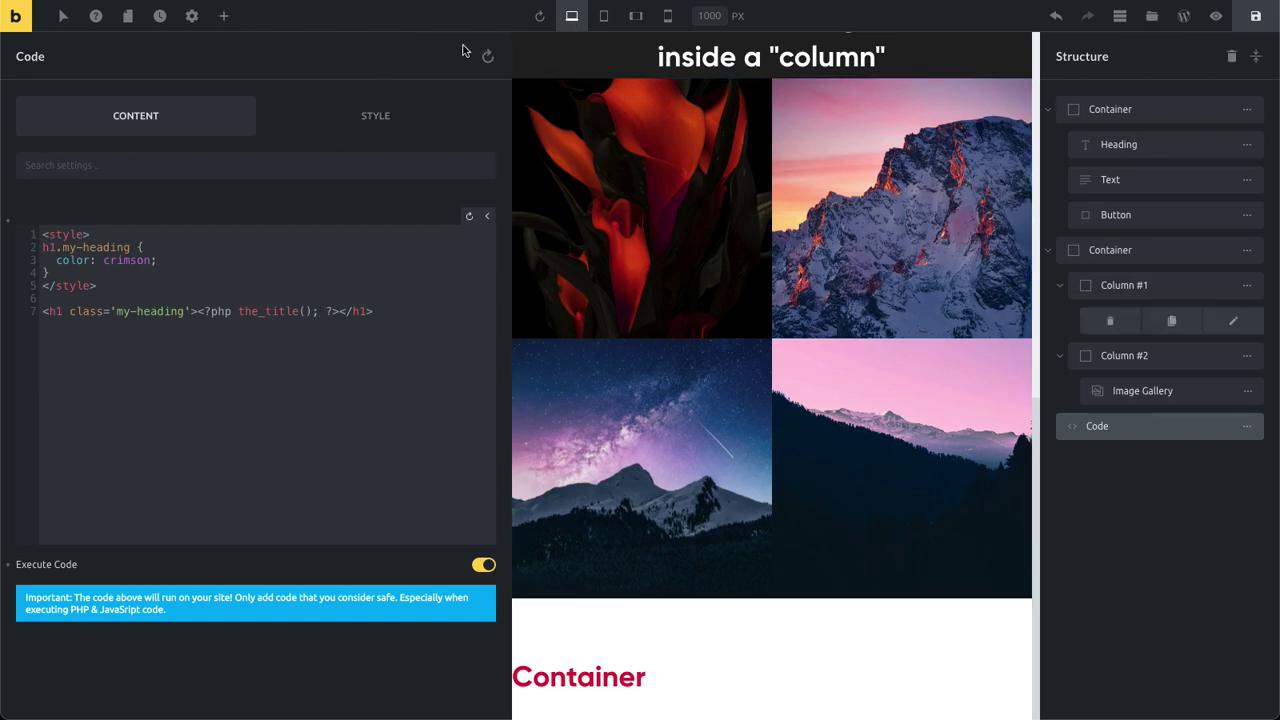
left_click(491, 218)
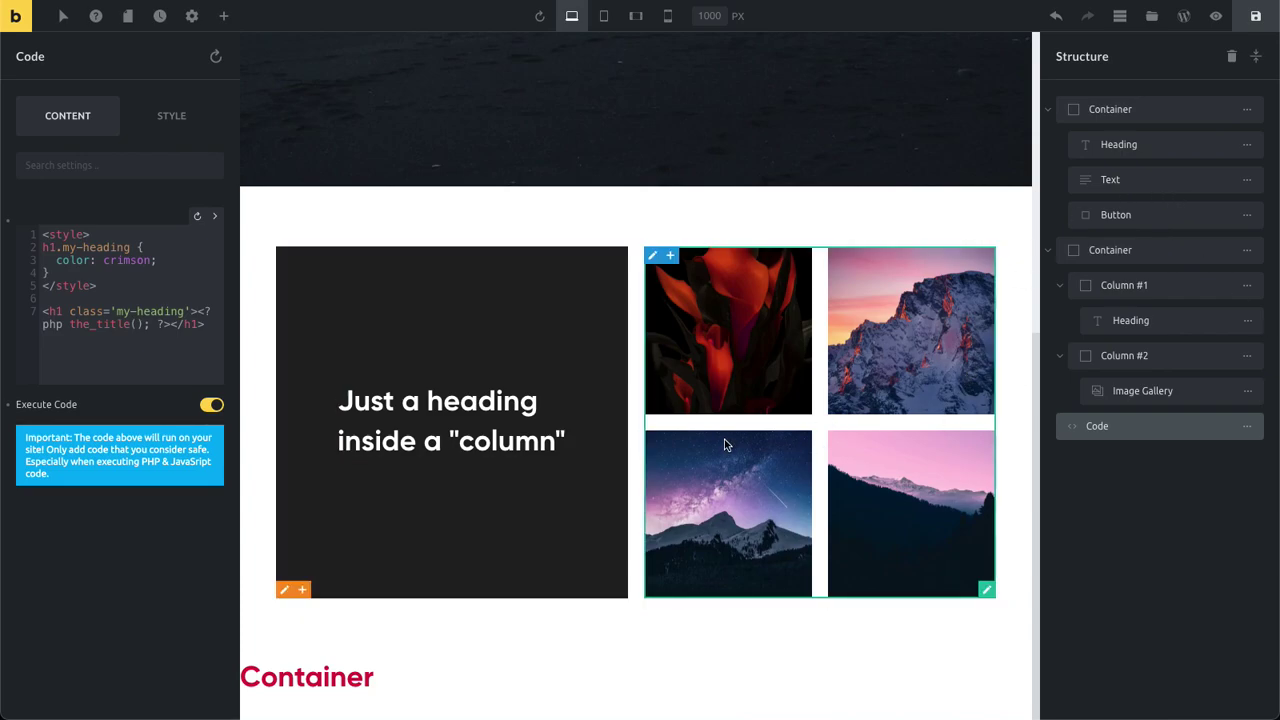
scroll(724, 446, "up", 5)
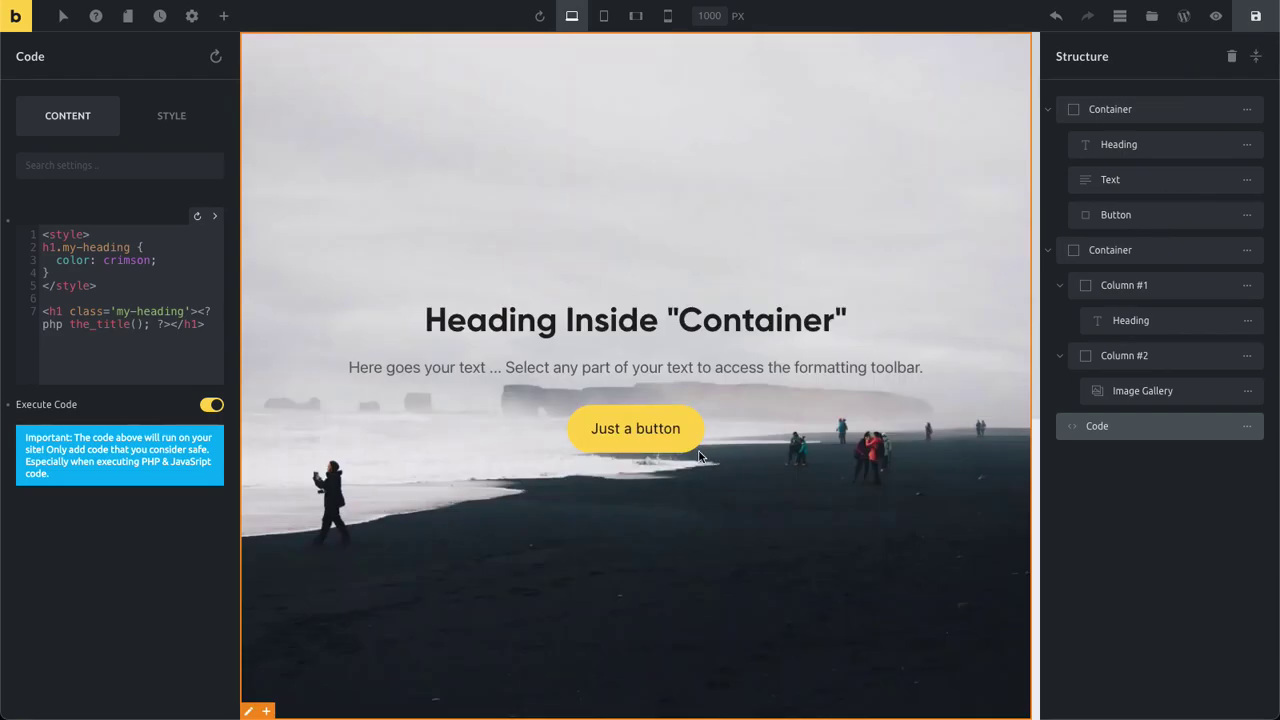
left_click(224, 16)
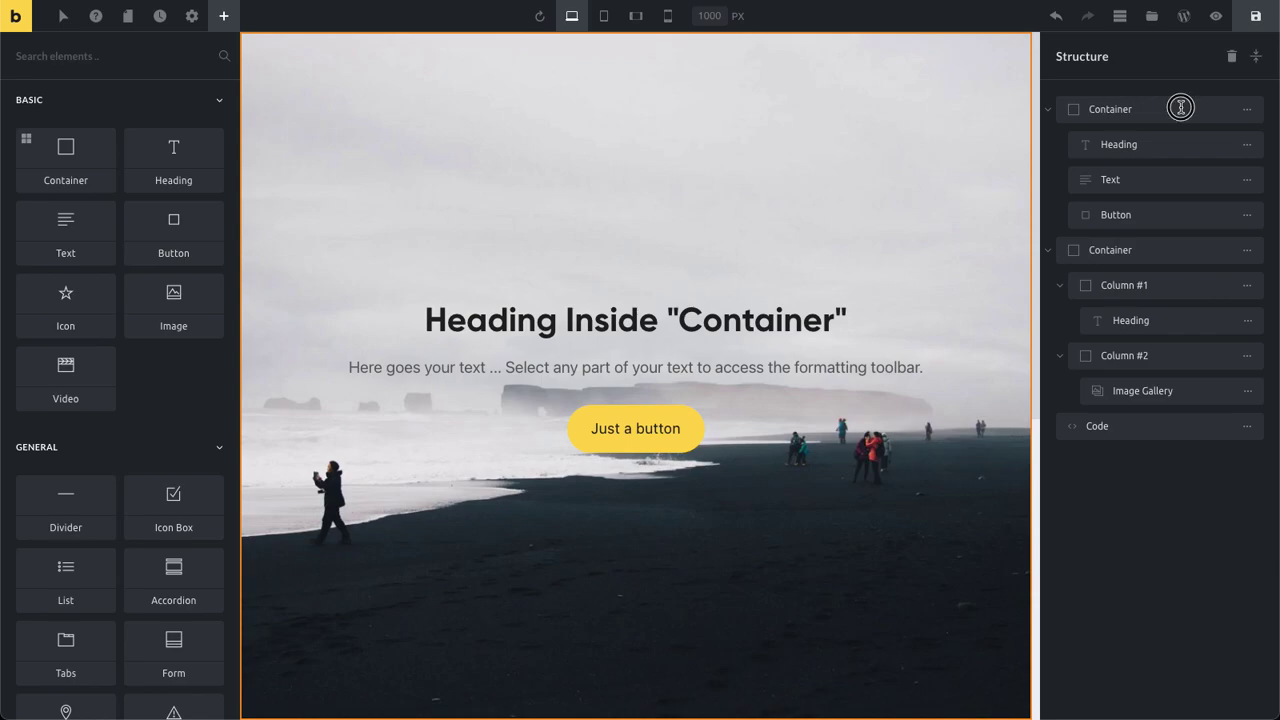
Show the hero Container's Layout style with its 100 vh height, then select the hero paragraph.
left_click(1181, 110)
left_click(171, 120)
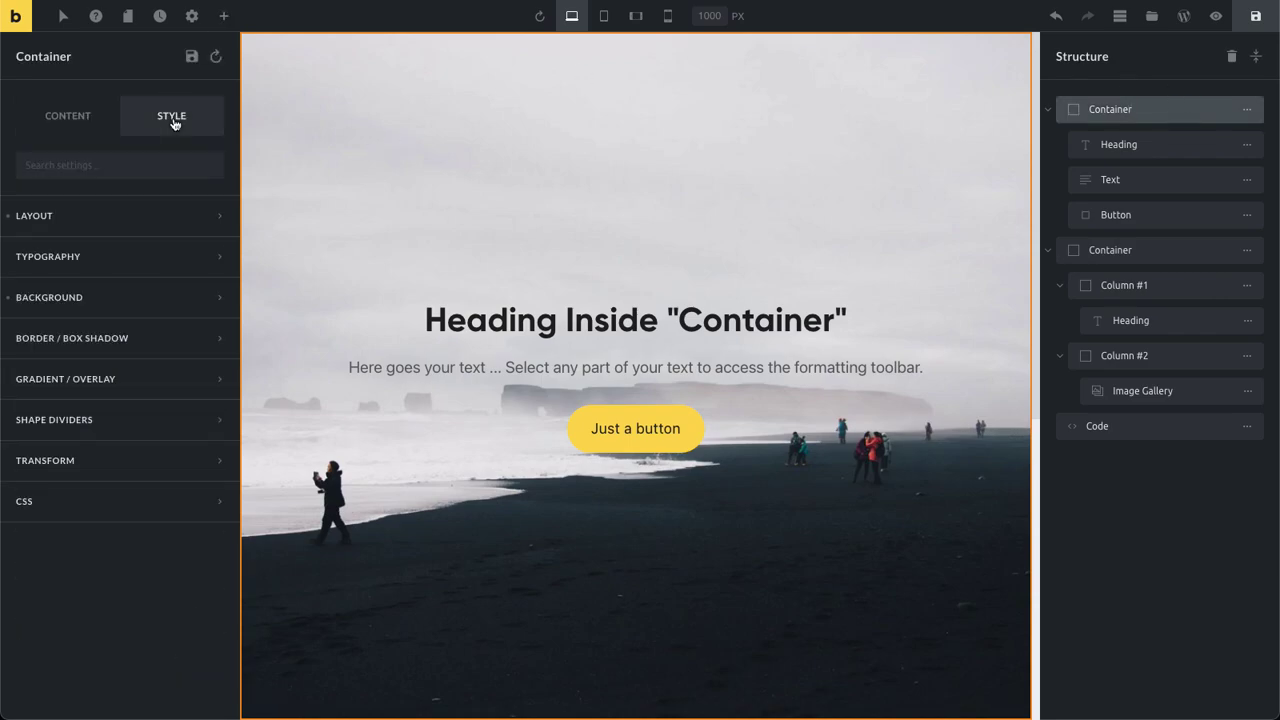
left_click(118, 213)
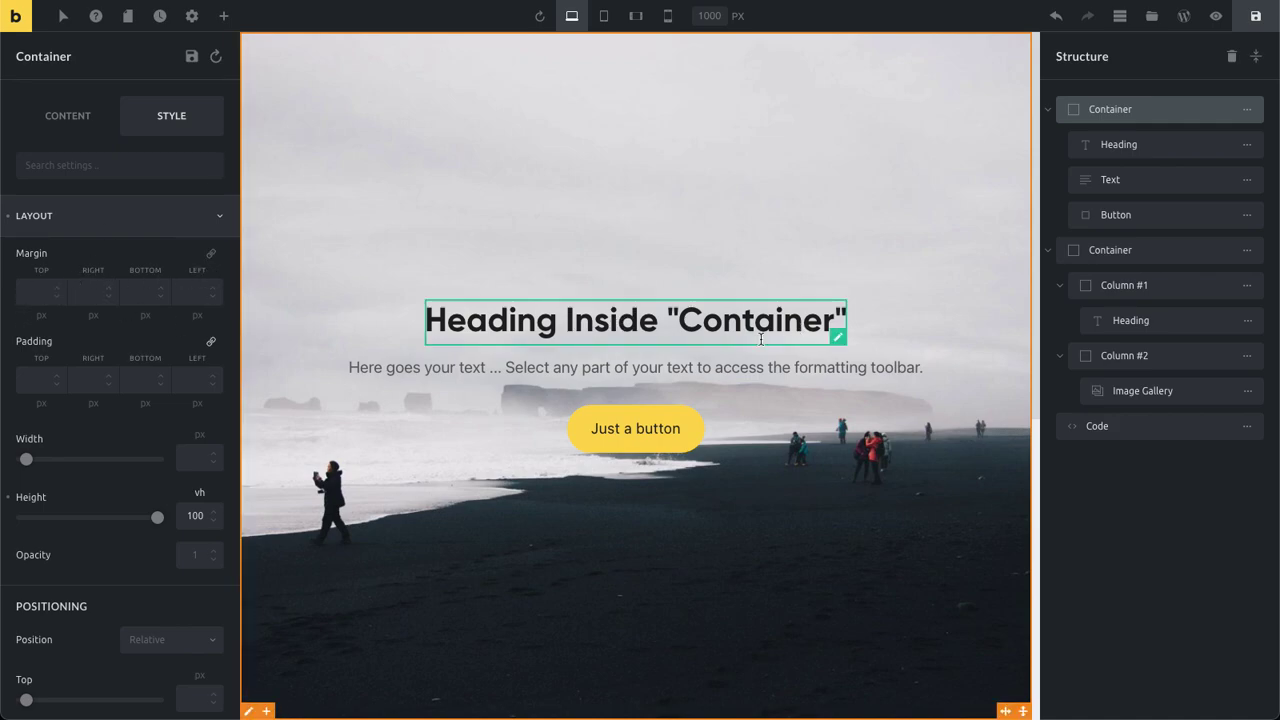
left_click(624, 367)
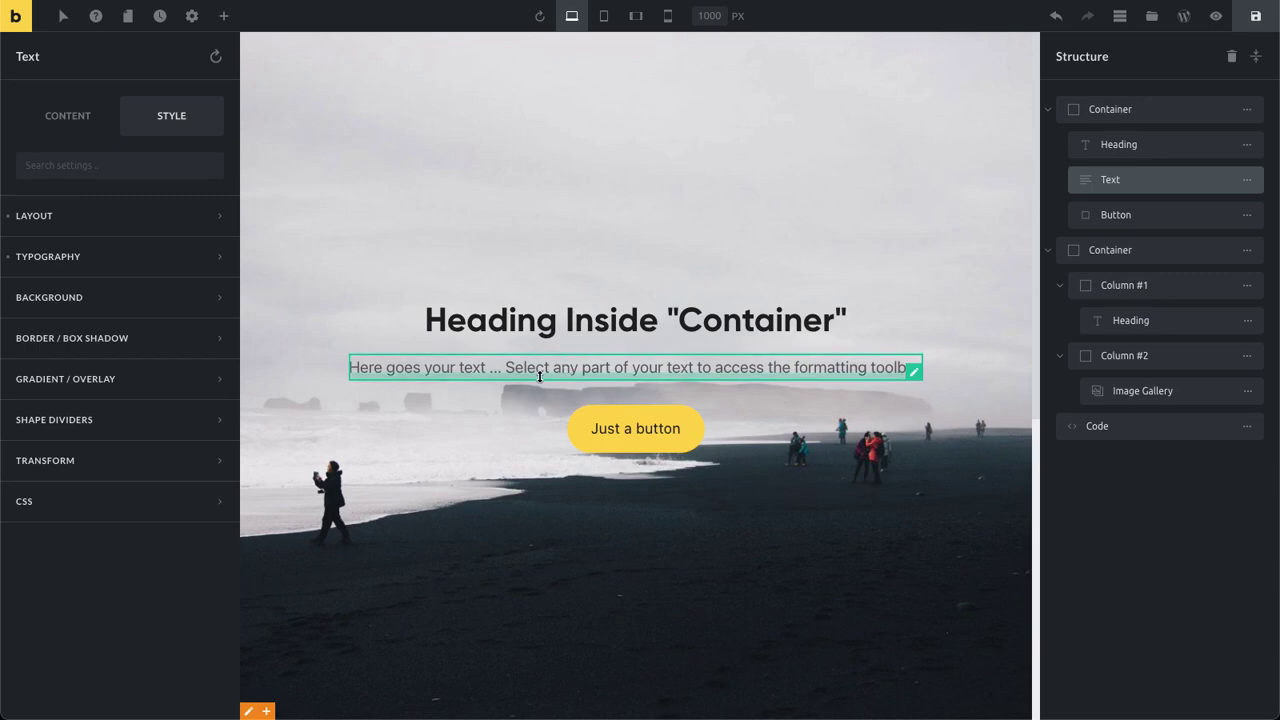
left_click(97, 212)
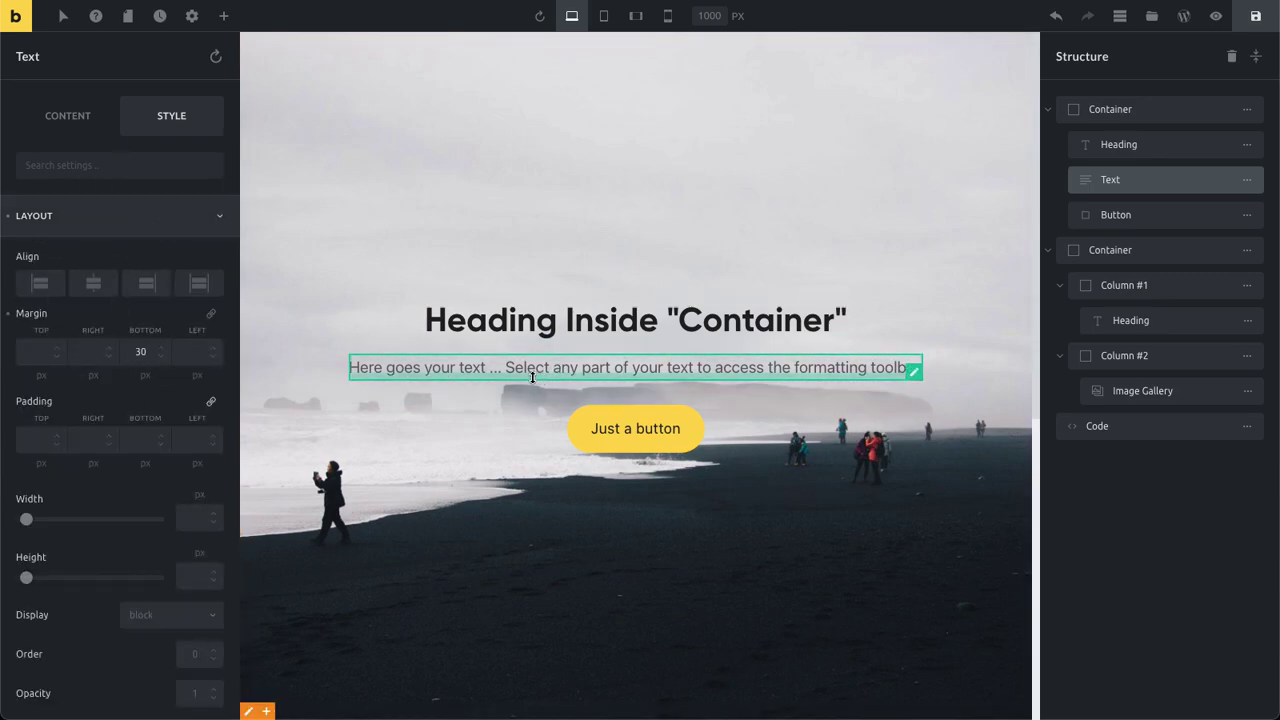
mouse_move(446, 388)
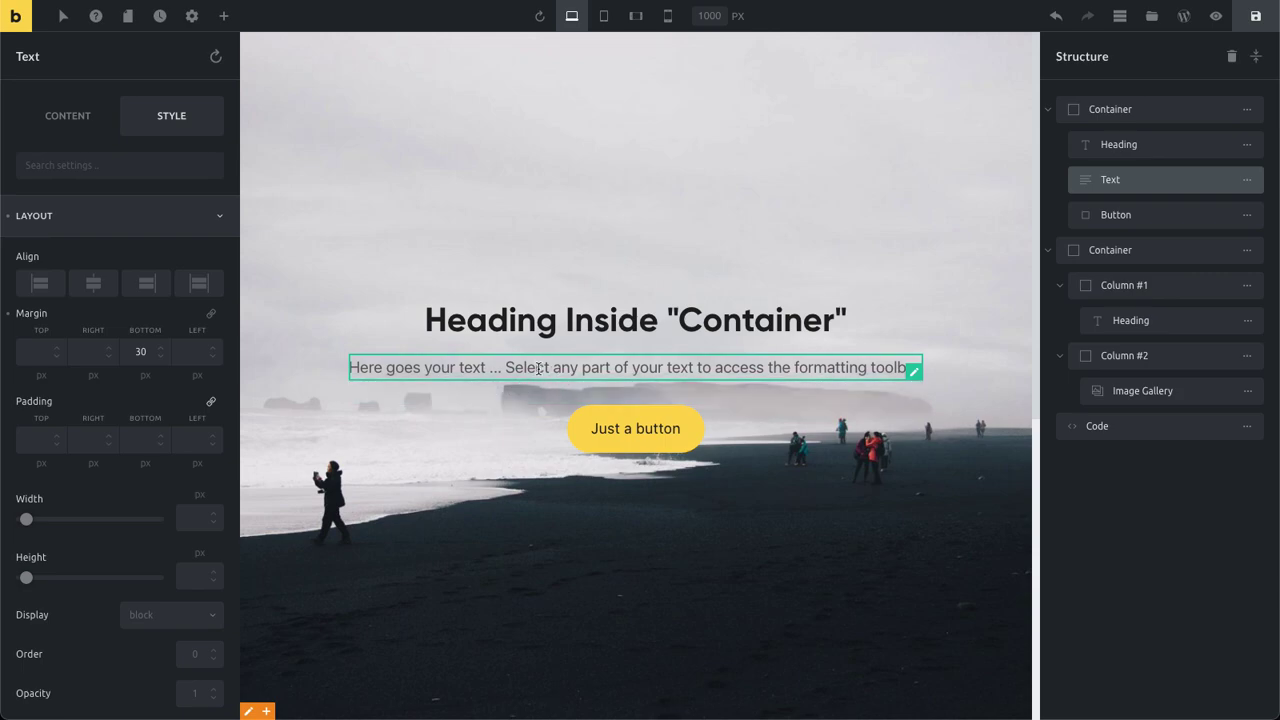
left_click(36, 353)
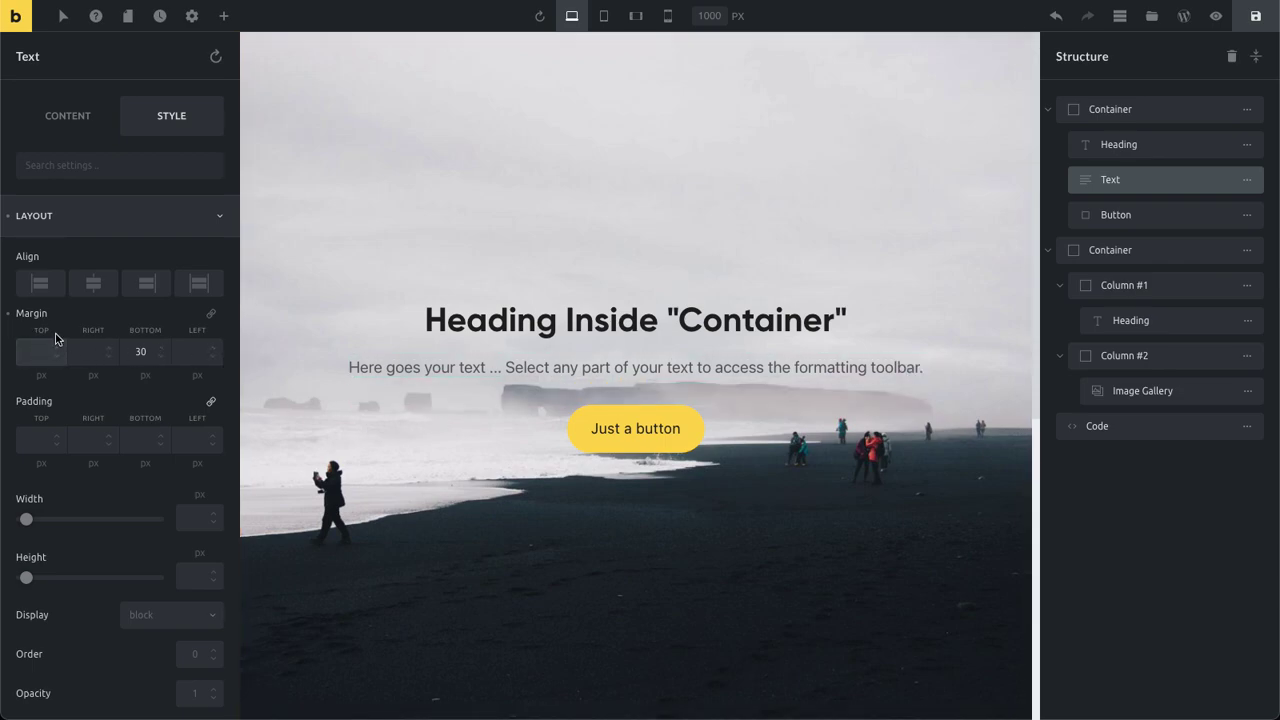
left_click(42, 375)
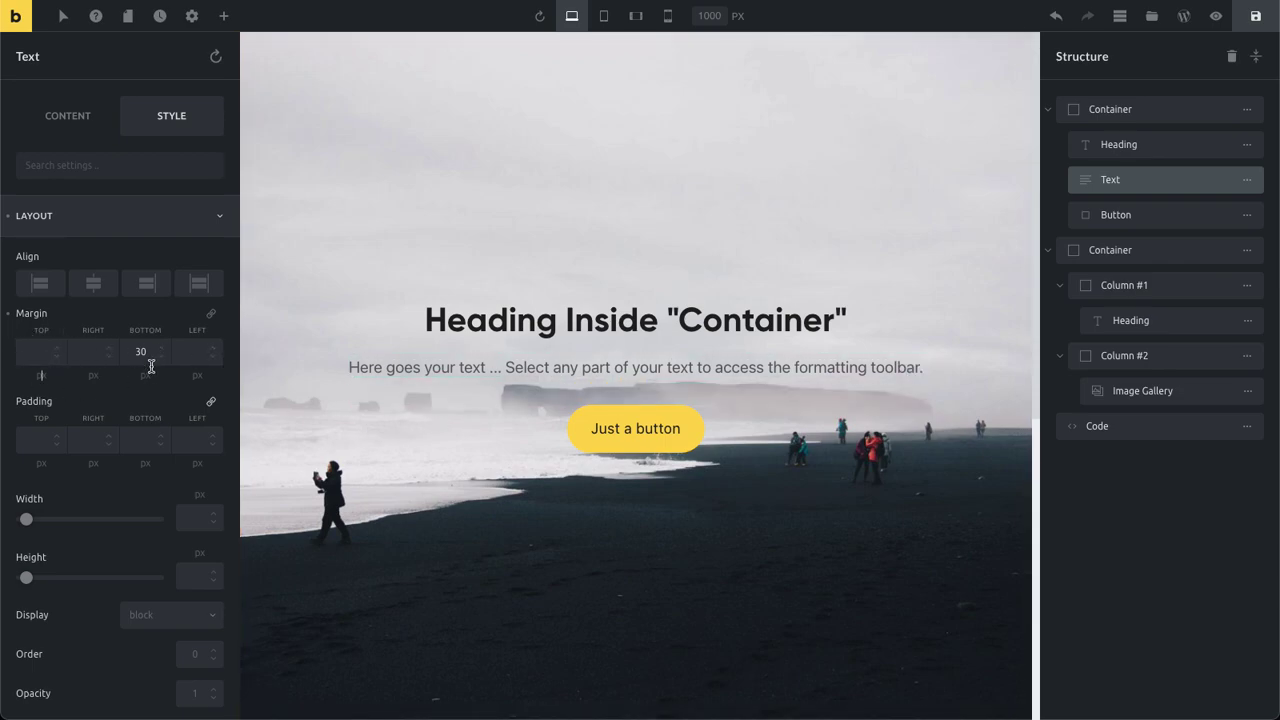
left_click(30, 352)
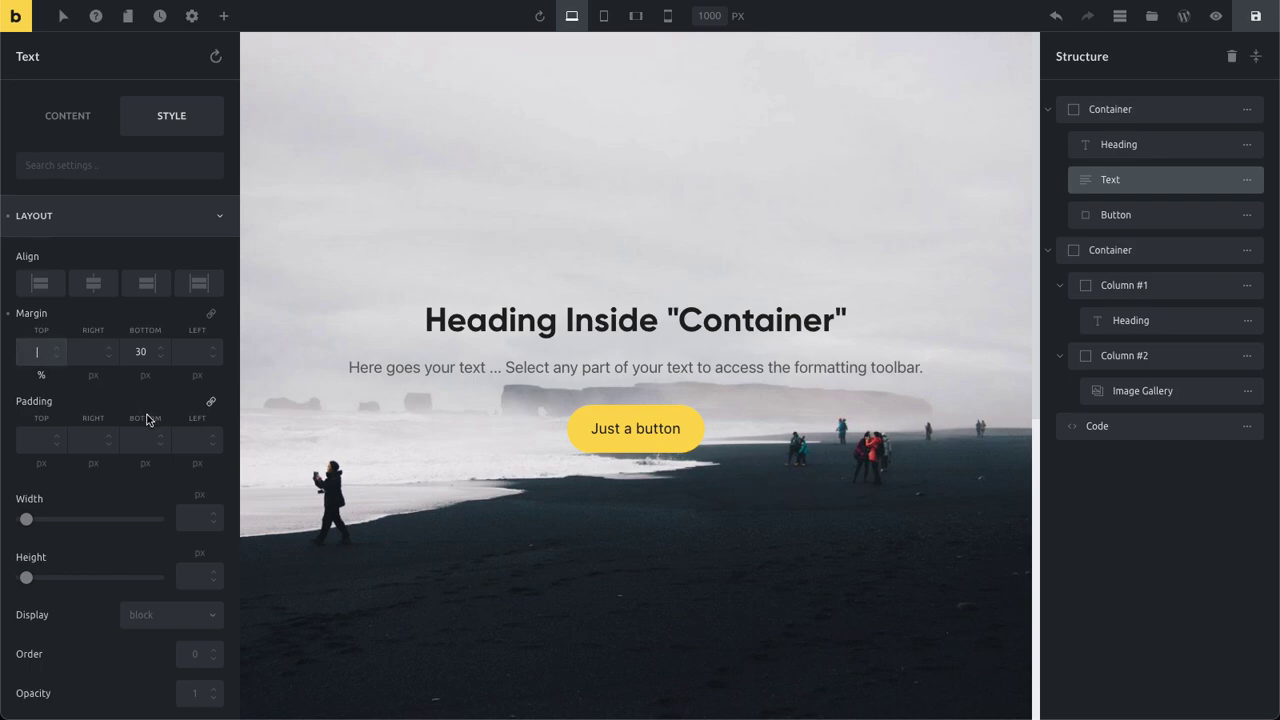
type("5")
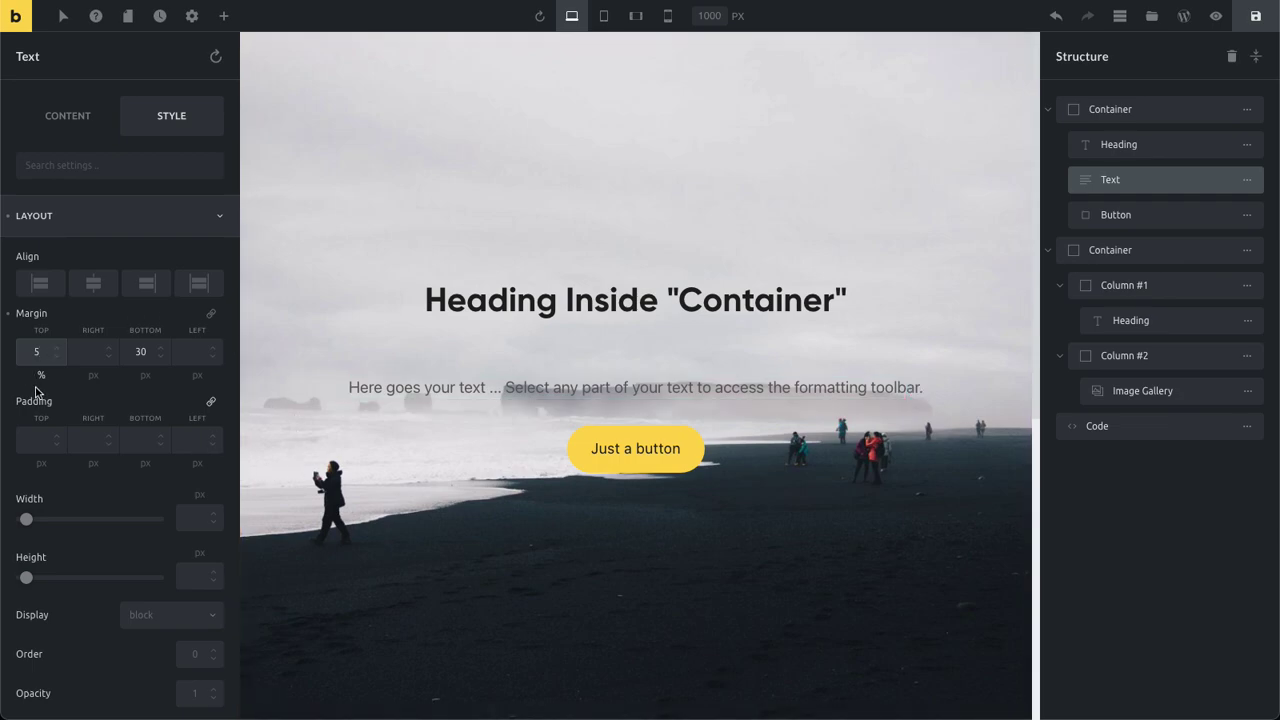
left_click(86, 390)
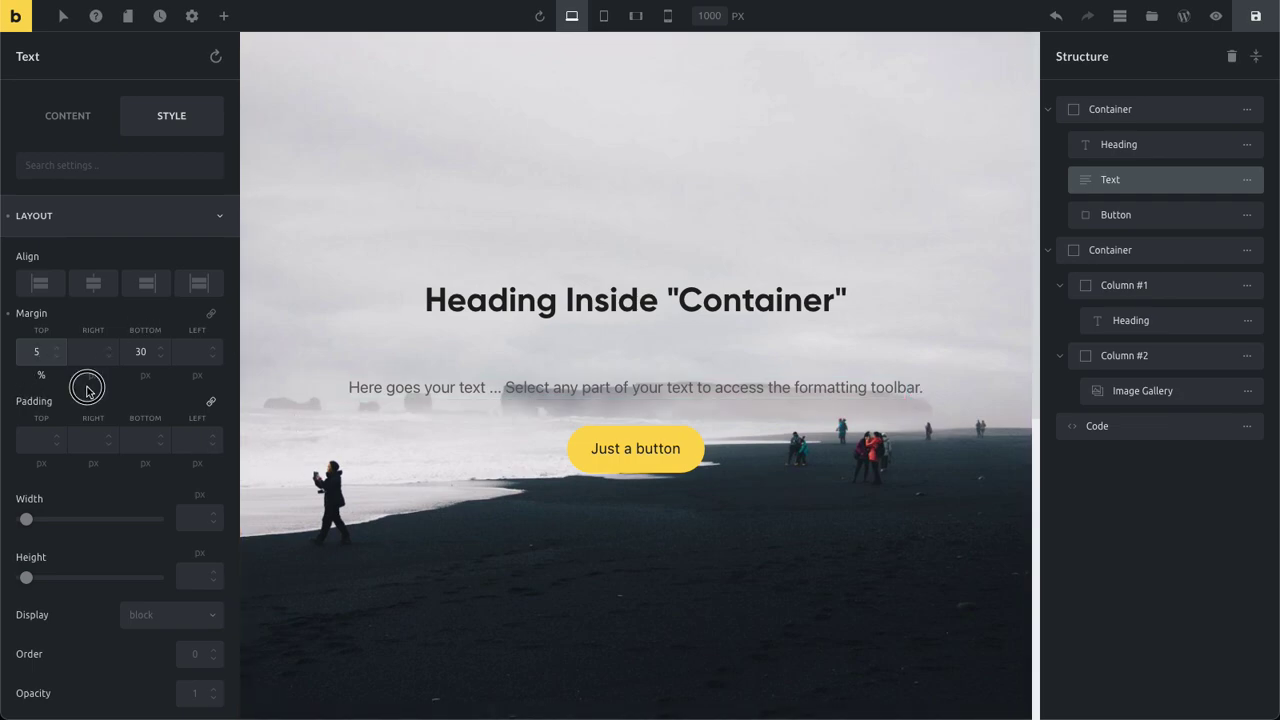
left_click(43, 351)
key("BackSpace")
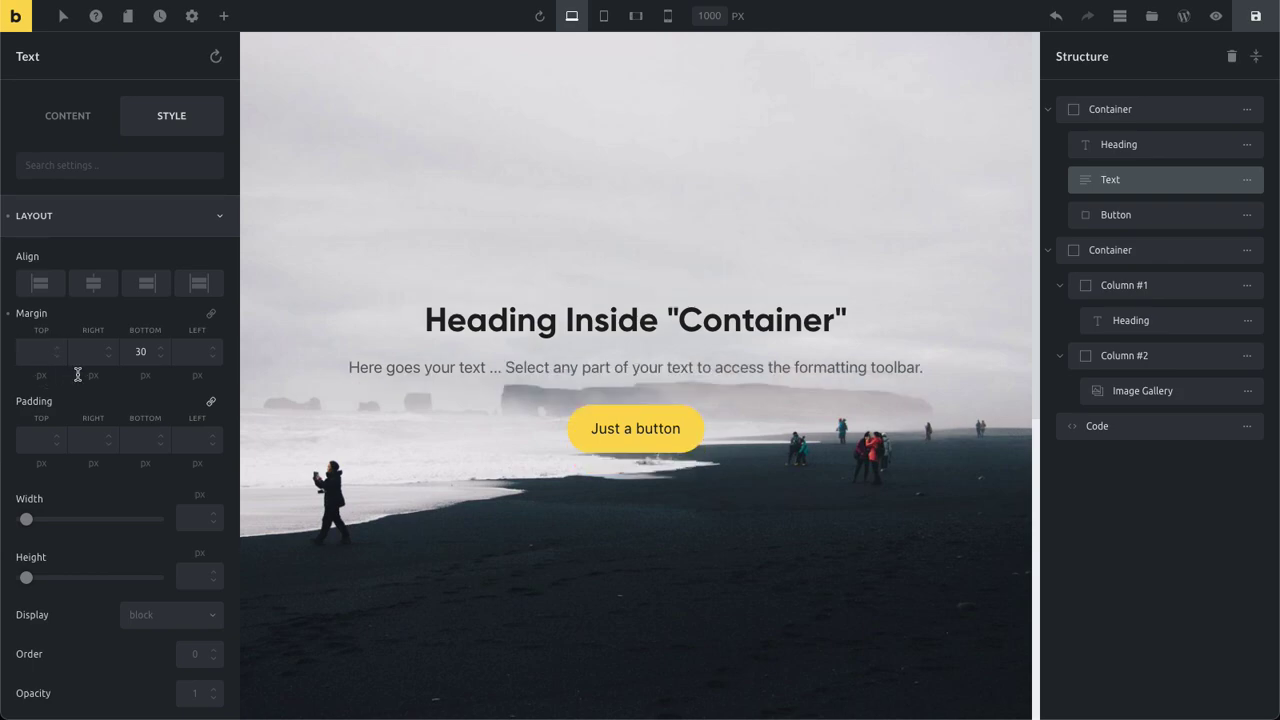
left_click(27, 353)
left_click(89, 370)
type("auto")
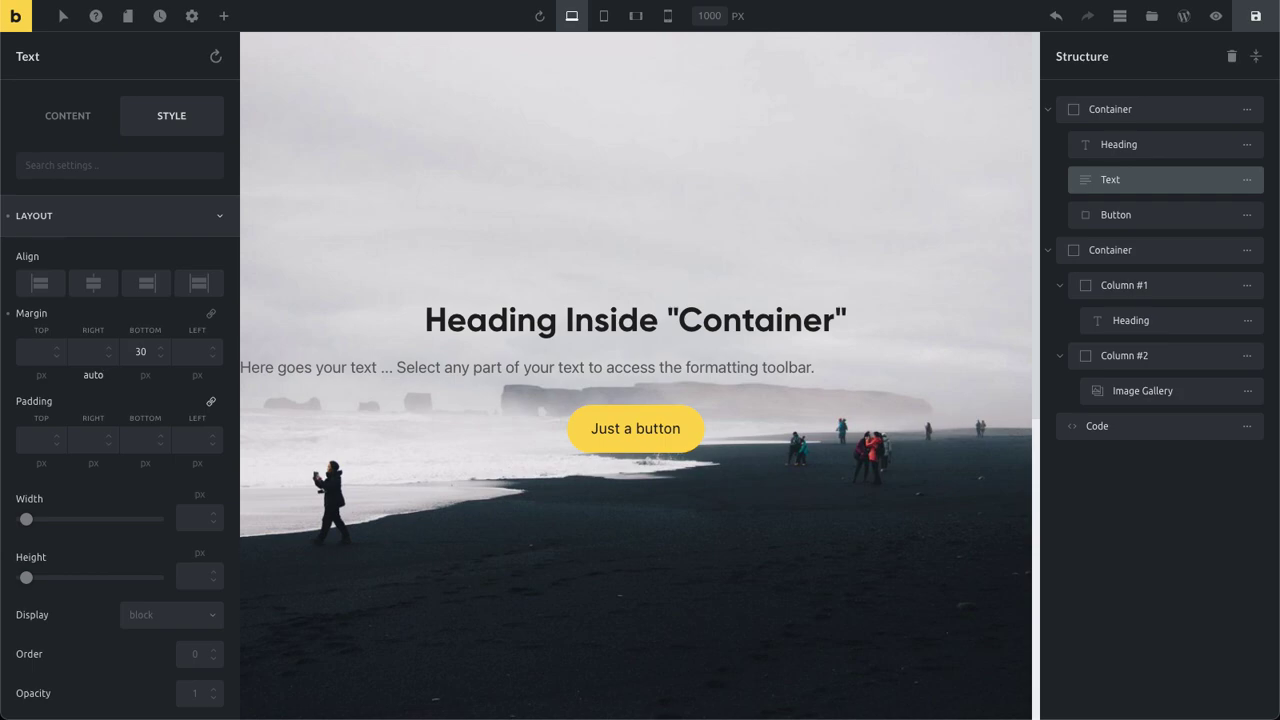
key("BackSpace")
key("BackSpace")
key("BackSpace")
key("BackSpace")
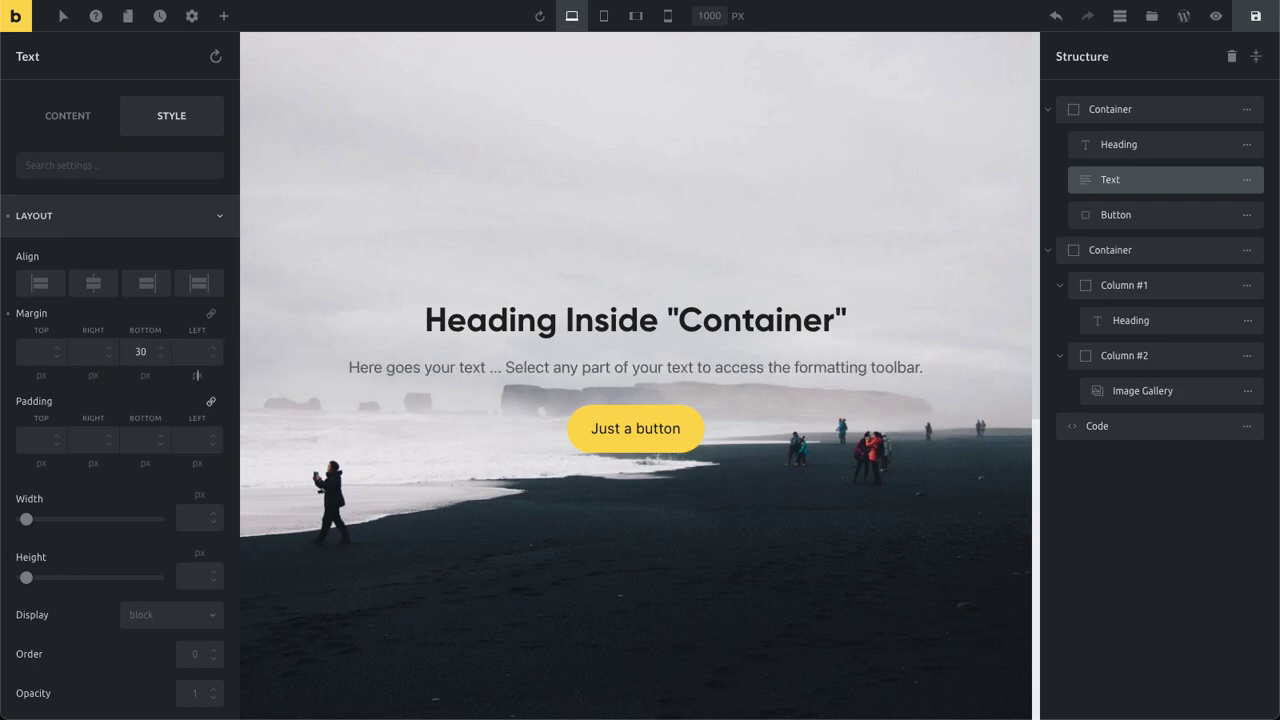
left_click(197, 375)
type("auto")
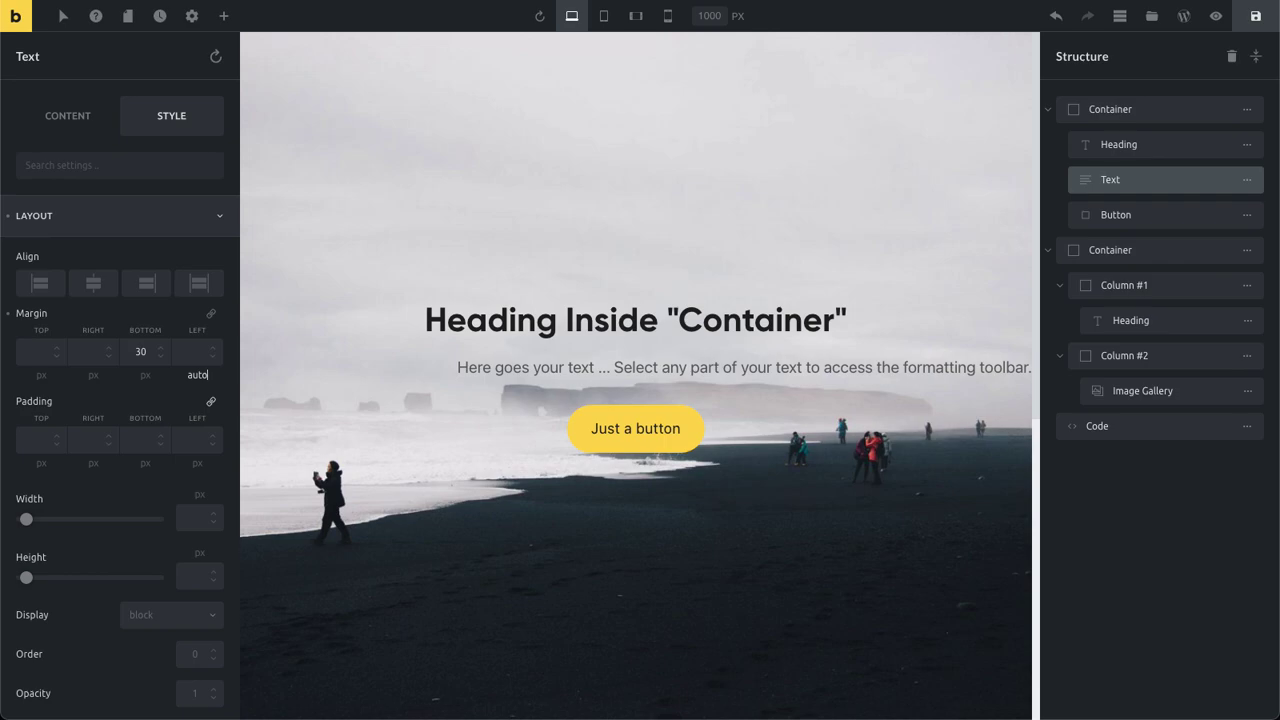
key("ctrl+a")
key("BackSpace")
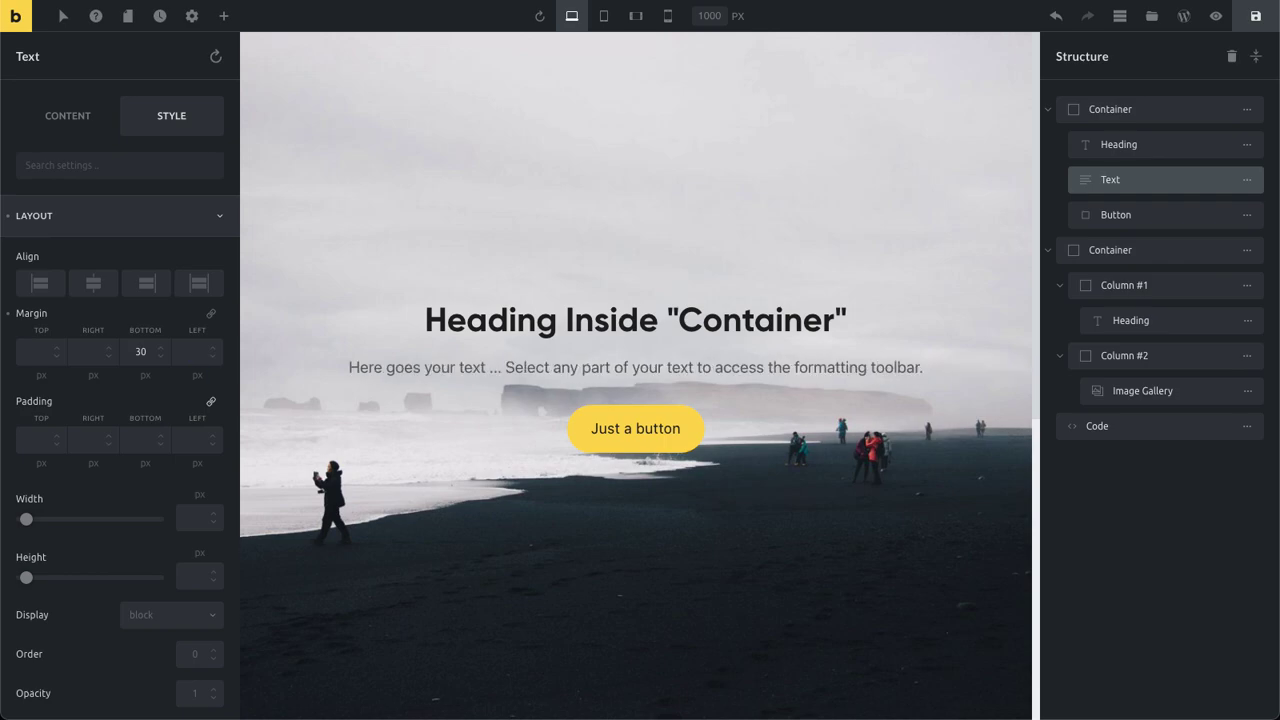
left_click(146, 284)
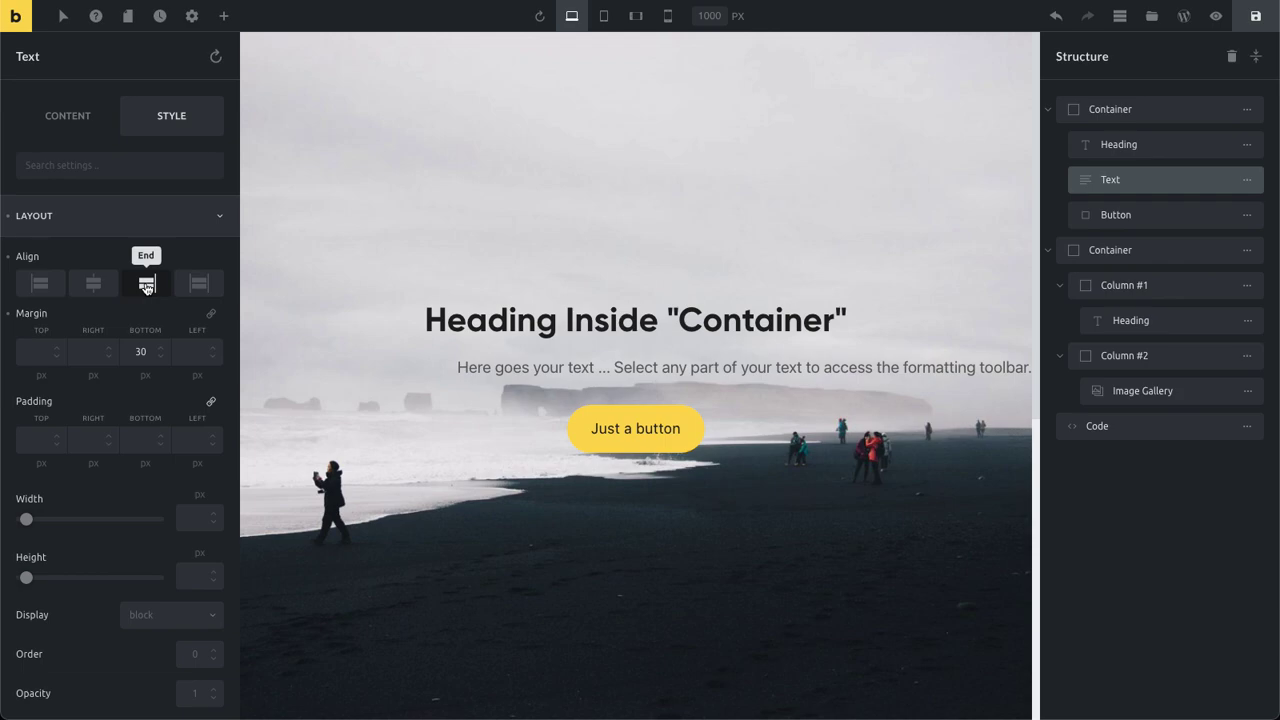
left_click(146, 284)
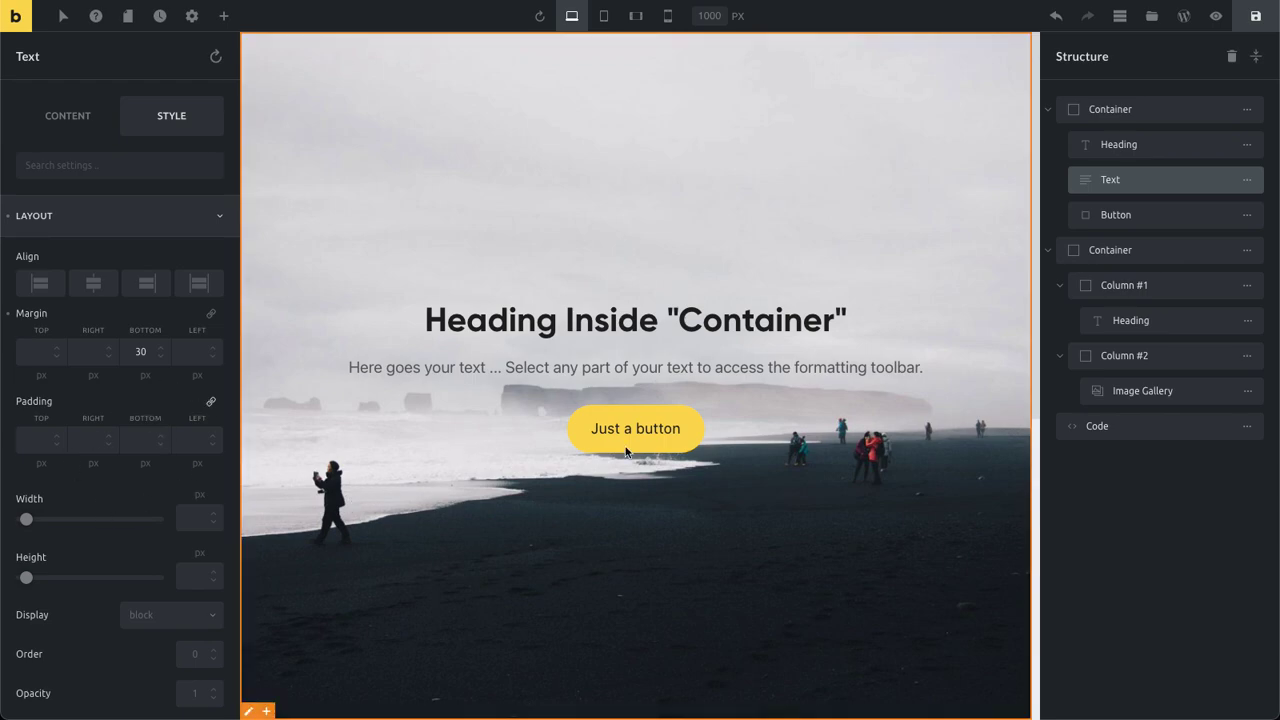
Examine the paragraph's clamp(1em, 2vw, 3em) font size, previewing at Tablet Portrait then Desktop.
left_click(143, 223)
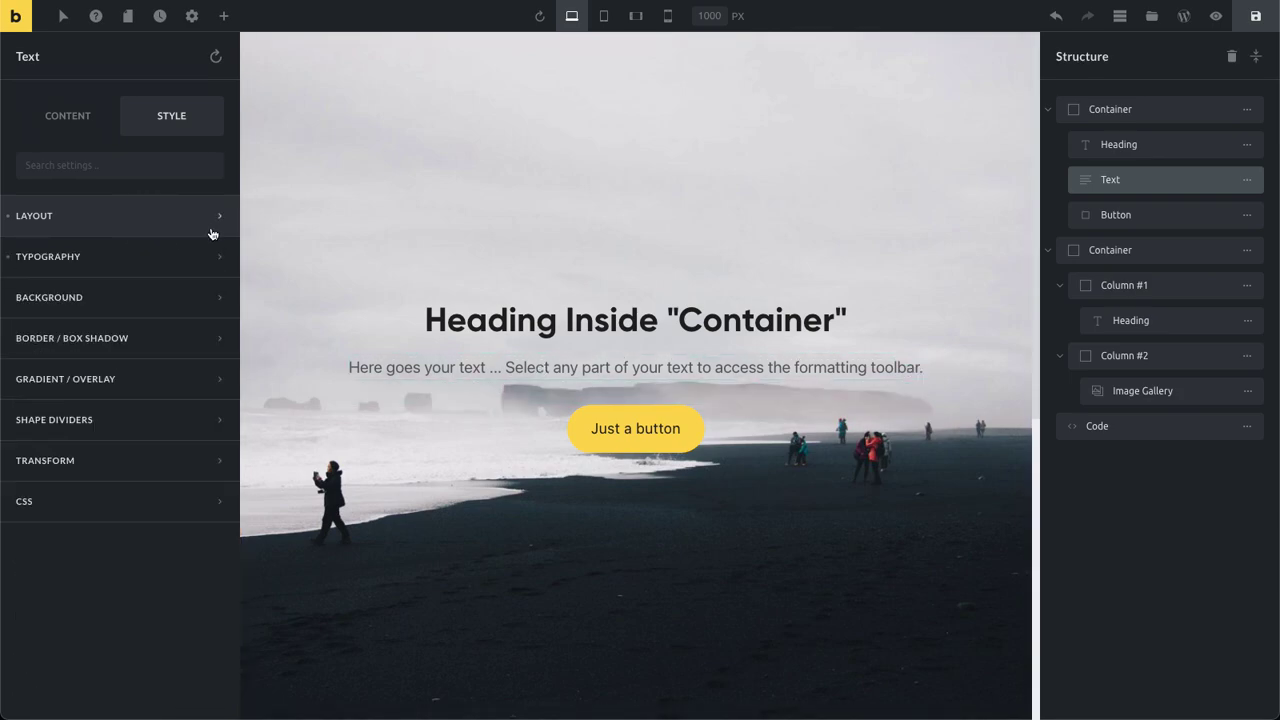
left_click(154, 257)
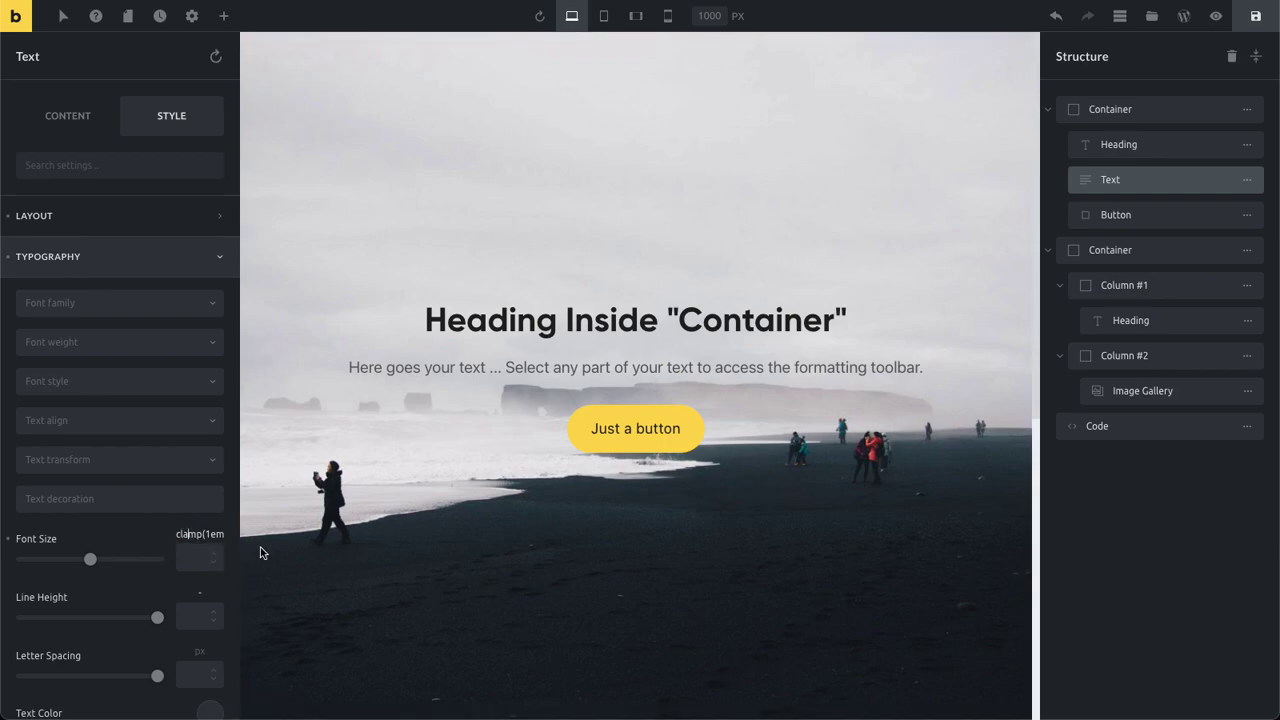
double_click(203, 534)
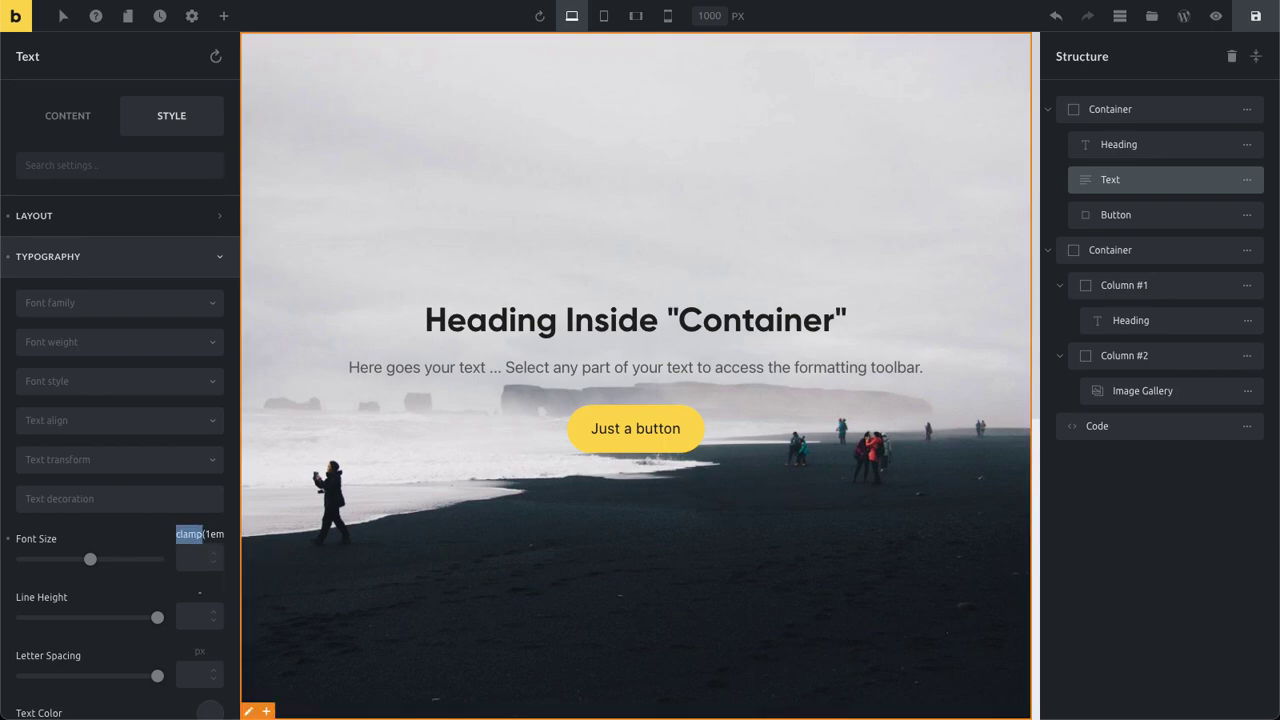
left_click(204, 534)
key("Right")
key("Right")
key("Right")
key("Right")
key("Right")
key("shift+Left")
key("shift+Left")
key("shift+Left")
left_click(199, 535)
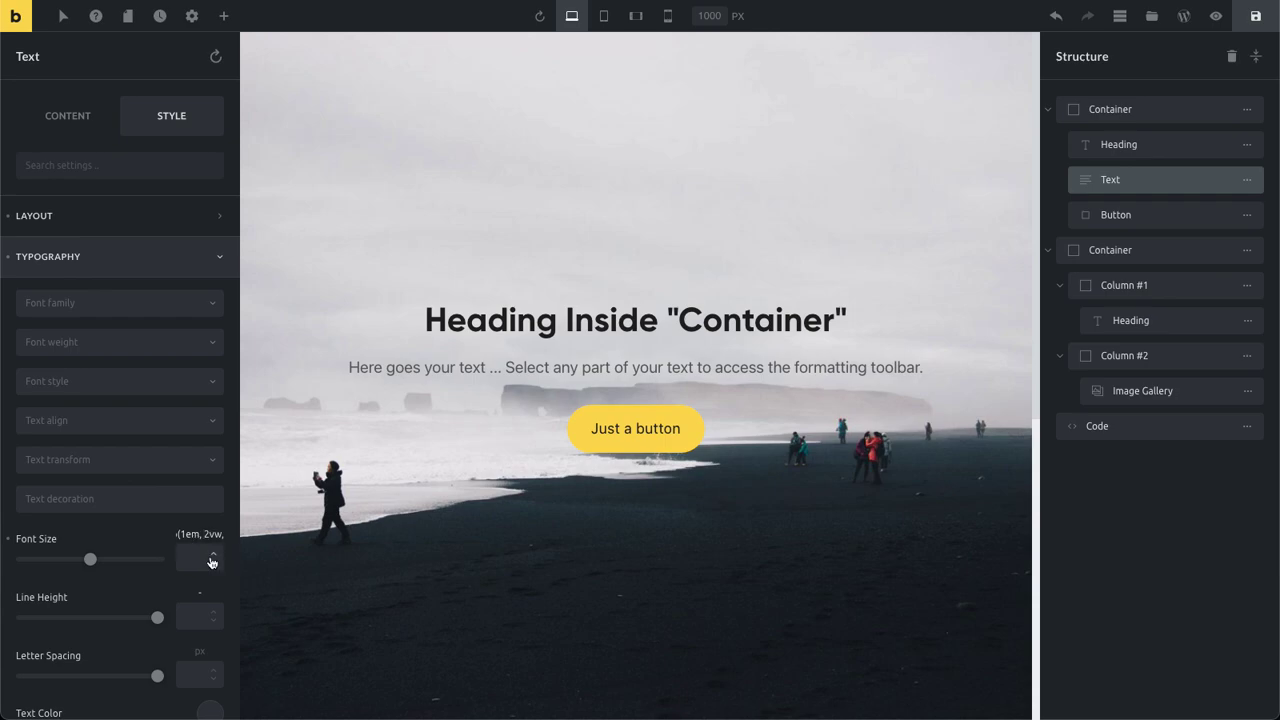
key("End")
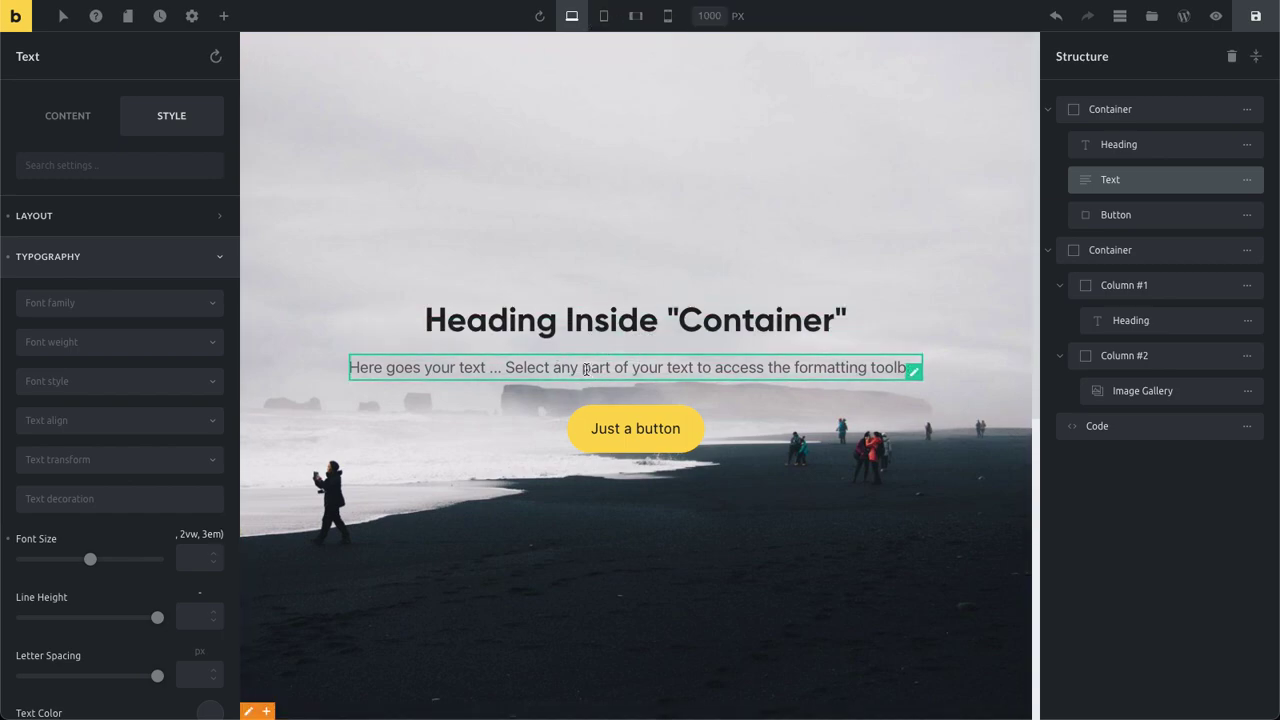
left_click(602, 18)
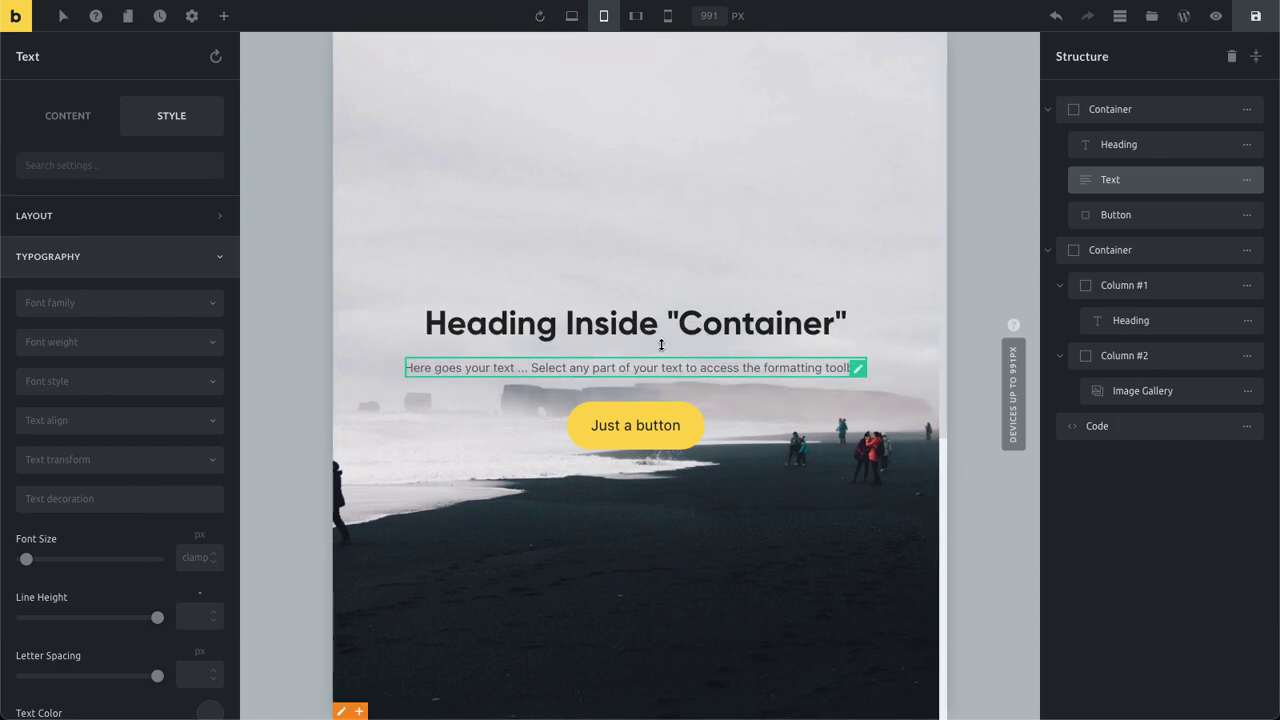
left_click(571, 16)
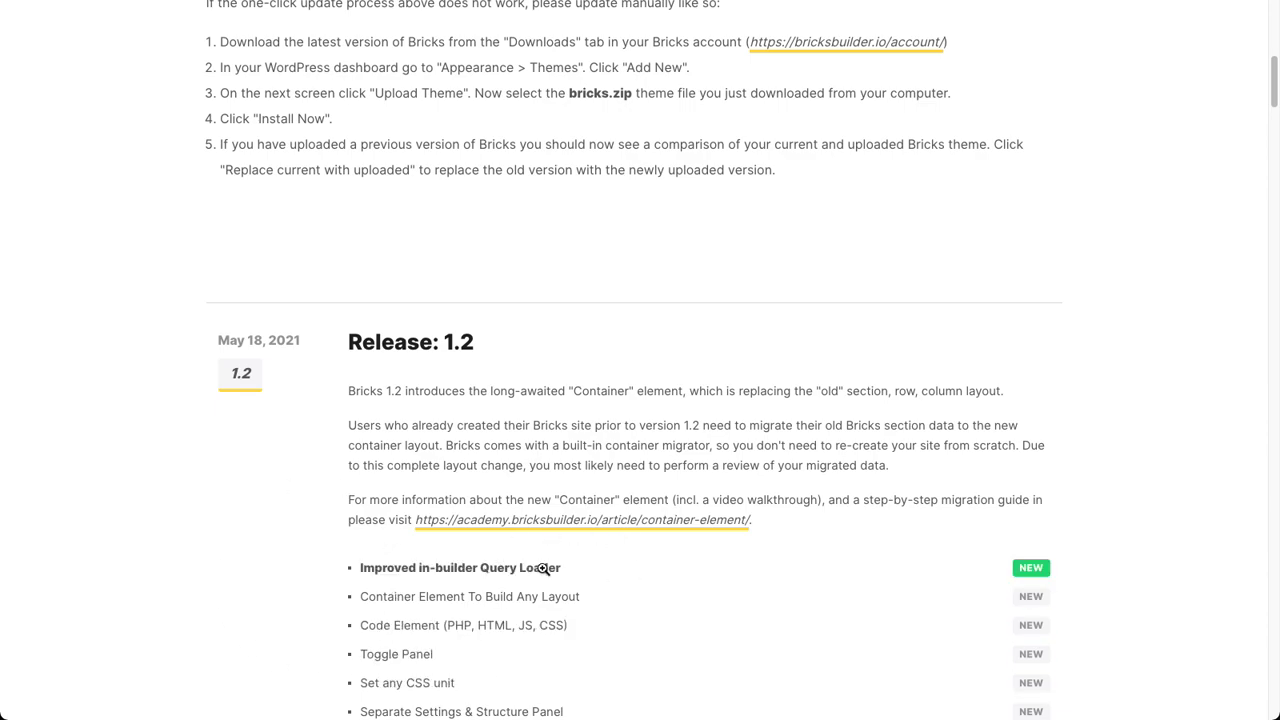
scroll(411, 600, "down", 2)
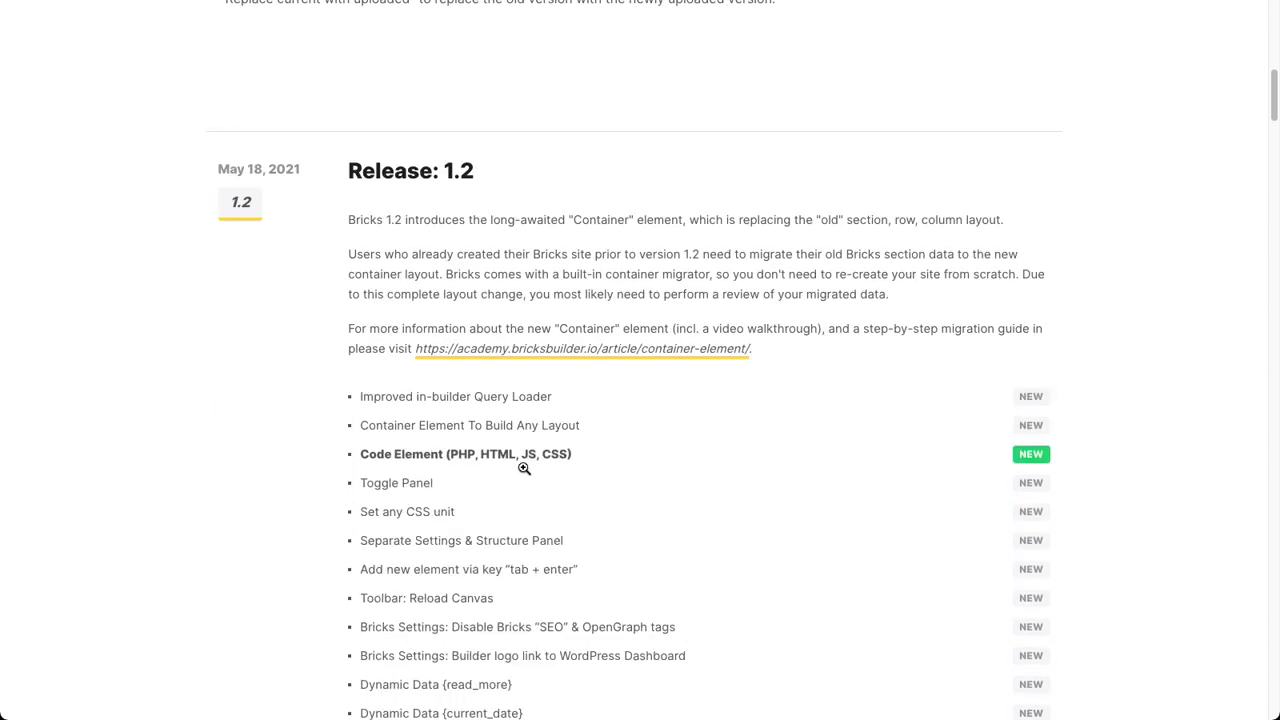